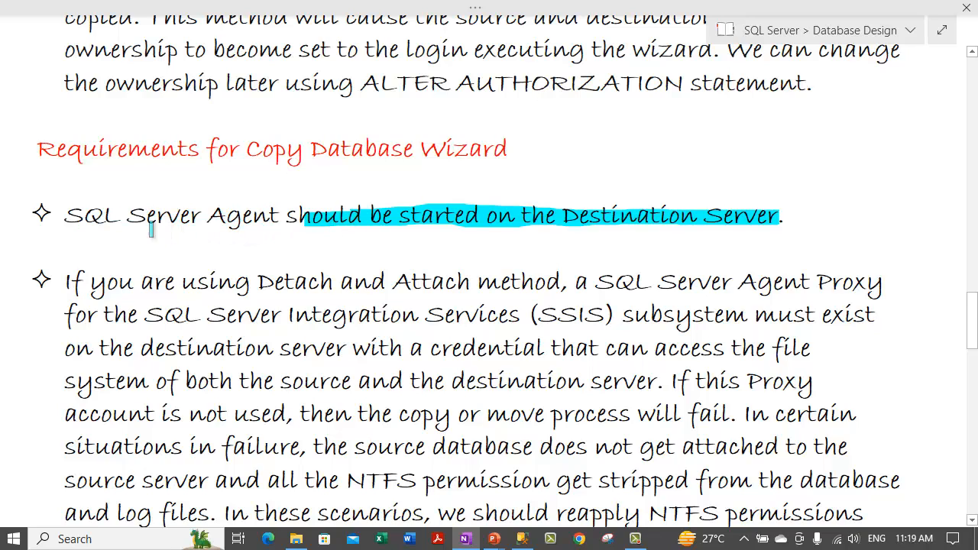
Step: Mark the SQL Server Agent requirement in the notes, then search Windows for services.msc and open the Services console maximized
{"action": "mouse_move", "coordinate": [130, 222]}
{"action": "left_mouse_down"}
{"action": "mouse_move", "coordinate": [386, 218]}
{"action": "mouse_move", "coordinate": [91, 212]}
{"action": "mouse_move", "coordinate": [233, 217]}
{"action": "left_mouse_up"}
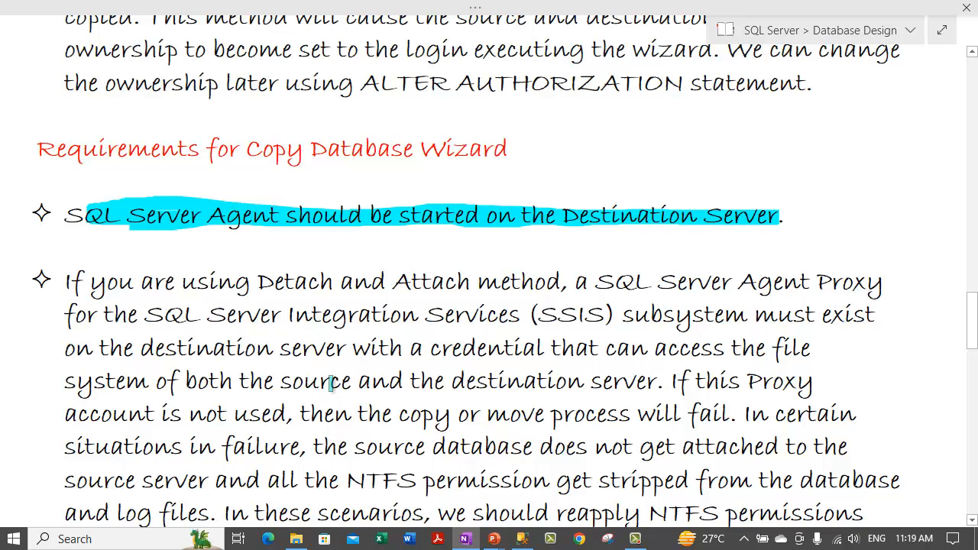
{"action": "left_click", "coordinate": [114, 540]}
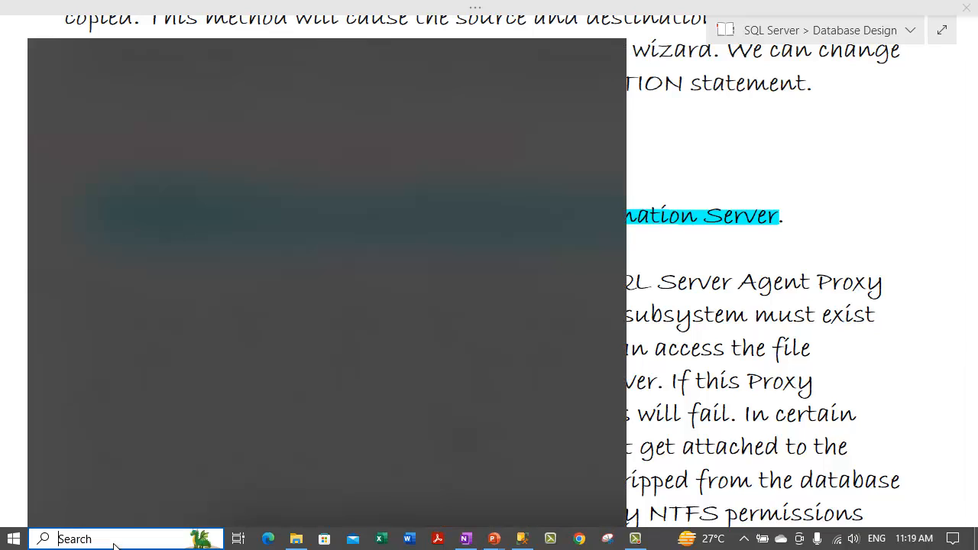
{"action": "type", "text": "services"}
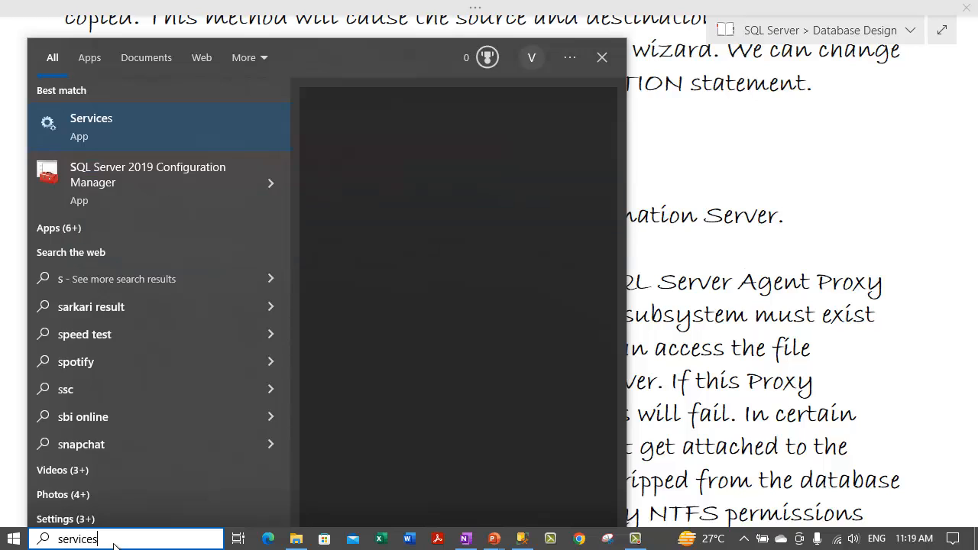
{"action": "type", "text": ".msc"}
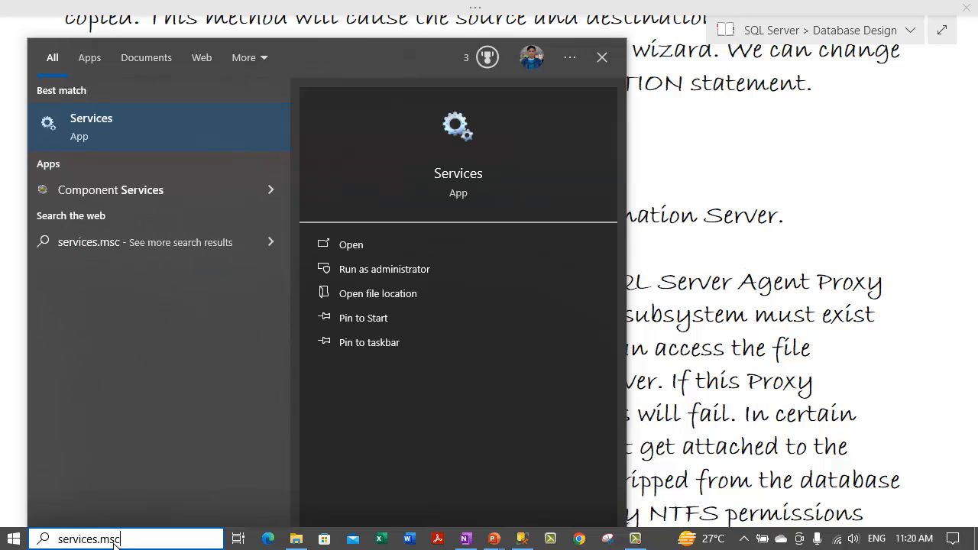
{"action": "key", "text": "Return"}
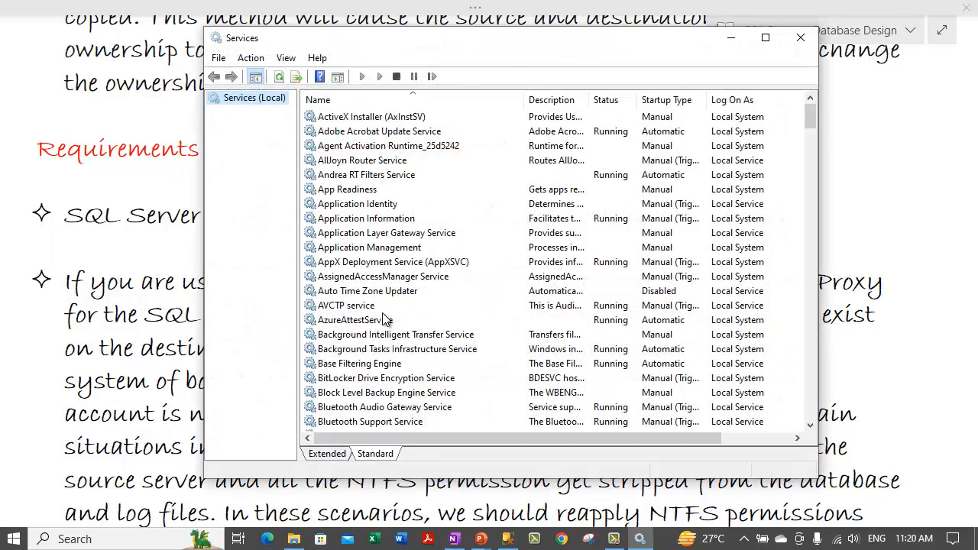
{"action": "double_click", "coordinate": [454, 37]}
Step: Locate the SQL Server entries in the services list and compare the SQL Server Agent services of INSTANCE2019 and MSSQLSERVER
{"action": "left_click", "coordinate": [187, 279]}
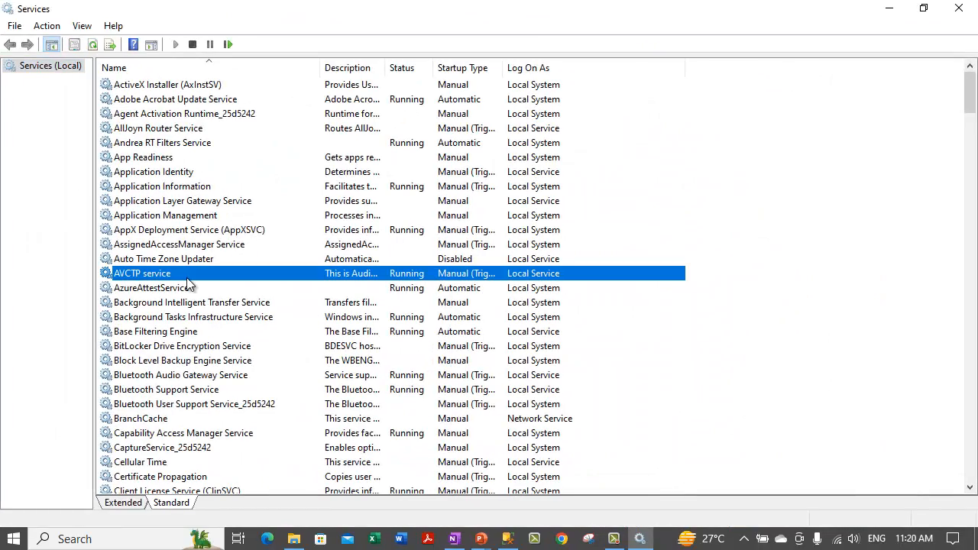
{"action": "type", "text": "sql"}
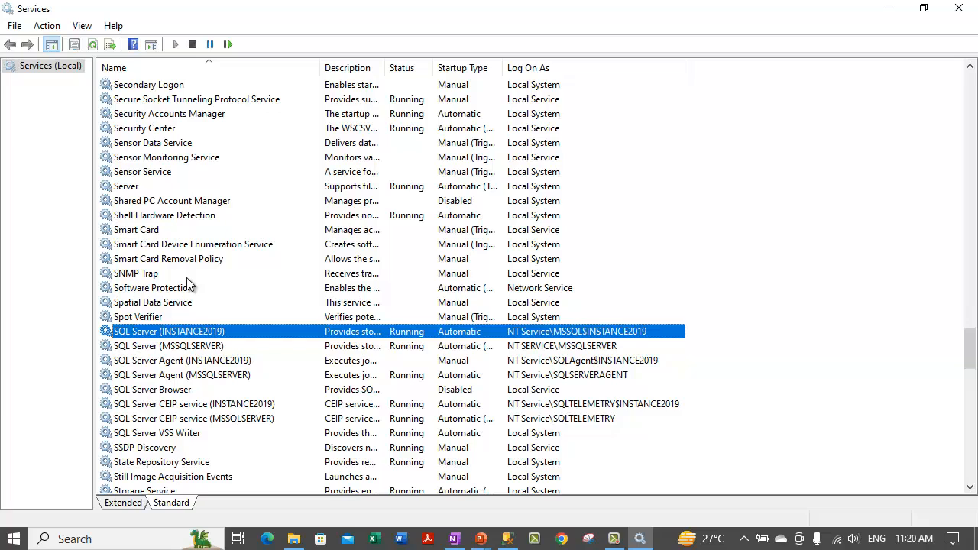
{"action": "left_click", "coordinate": [219, 348]}
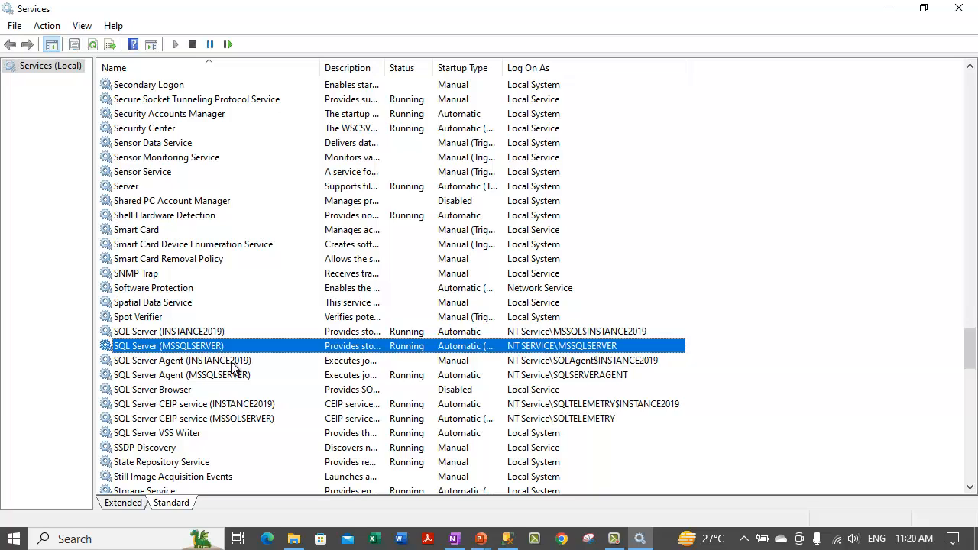
{"action": "left_click", "coordinate": [215, 376]}
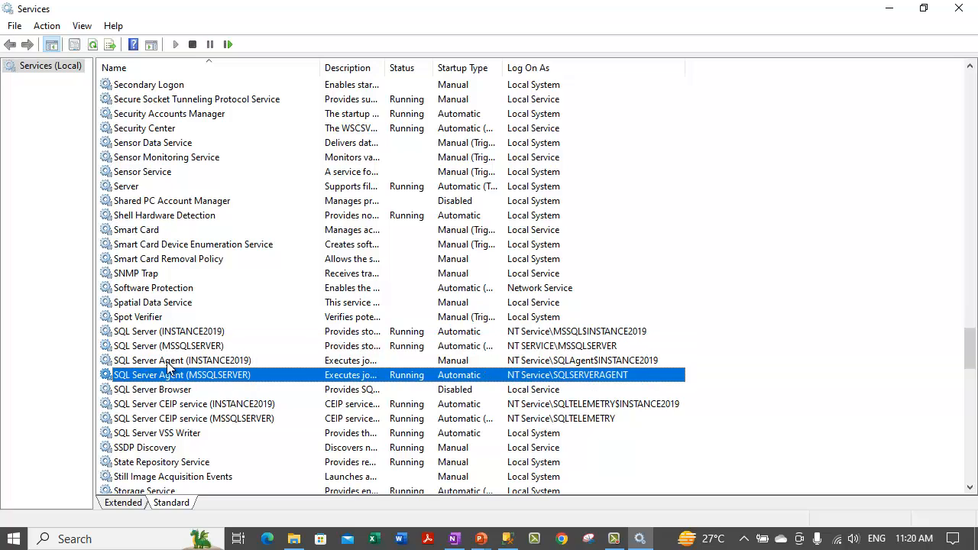
{"action": "left_click", "coordinate": [249, 360]}
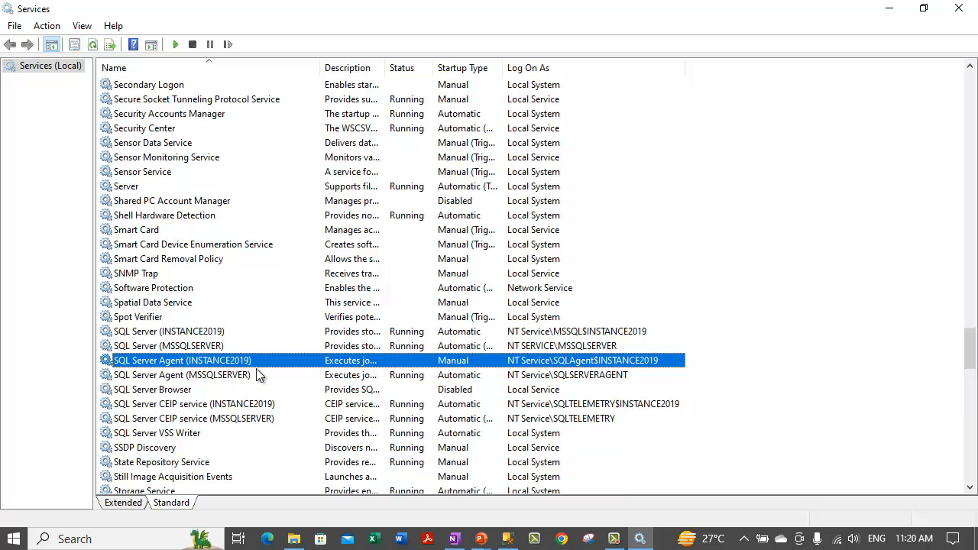
{"action": "left_click", "coordinate": [243, 381]}
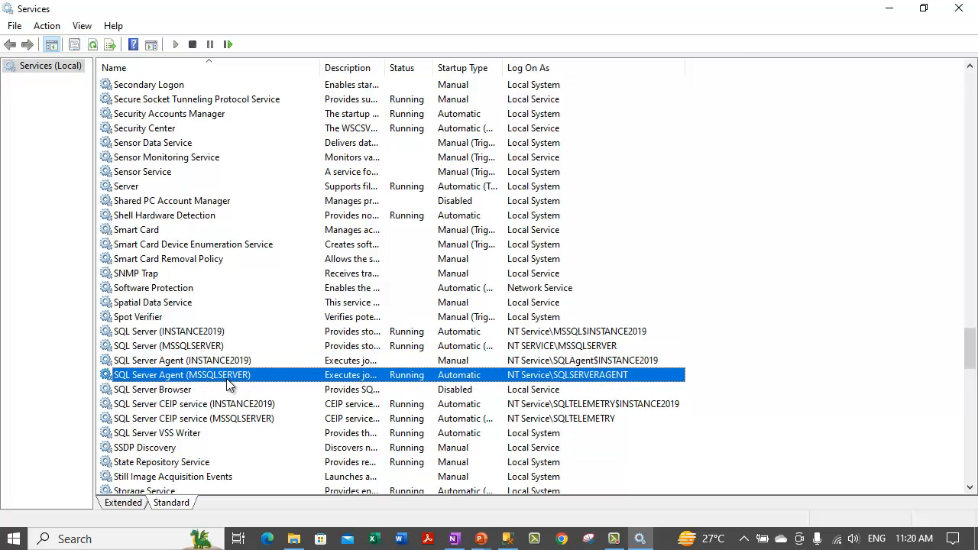
Step: Switch back to the OneNote page and mark the requirement that SQL Server Agent be started on the Destination Server
{"action": "key", "text": "alt+Tab"}
{"action": "left_click_drag", "start_coordinate": [253, 213], "coordinate": [762, 215]}
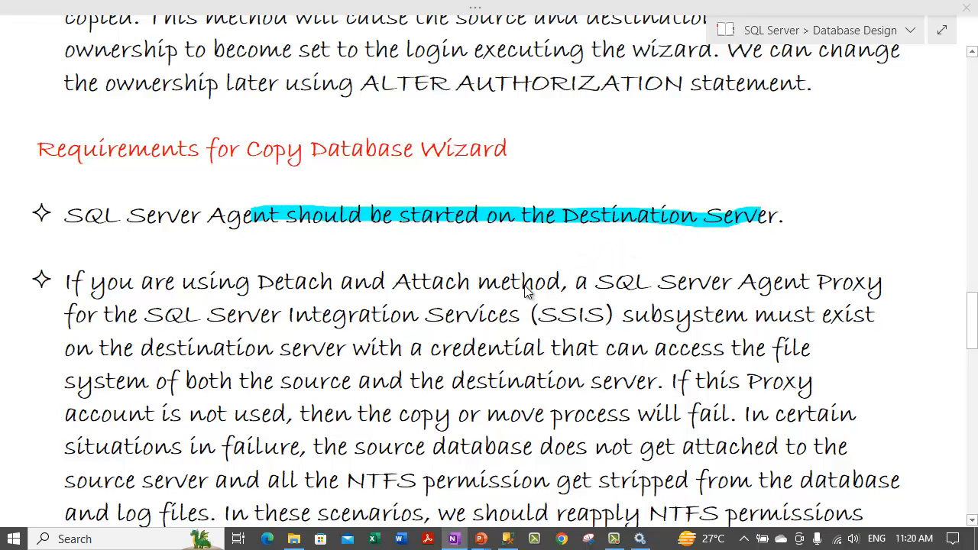
Step: Switch to Services and review the general and log-on properties of the SQL Server Agent (MSSQLSERVER) service
{"action": "key", "text": "alt+Tab"}
{"action": "right_click", "coordinate": [254, 379]}
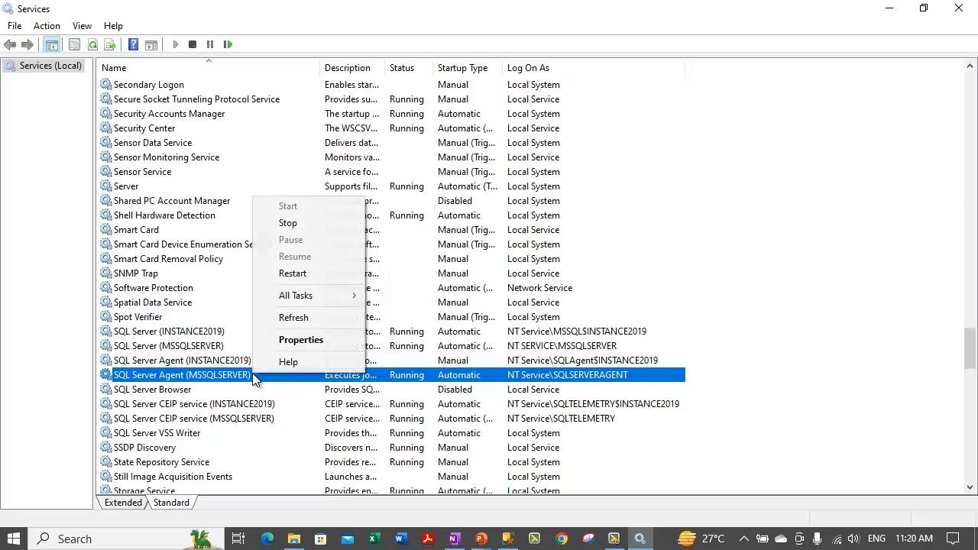
{"action": "left_click", "coordinate": [331, 336]}
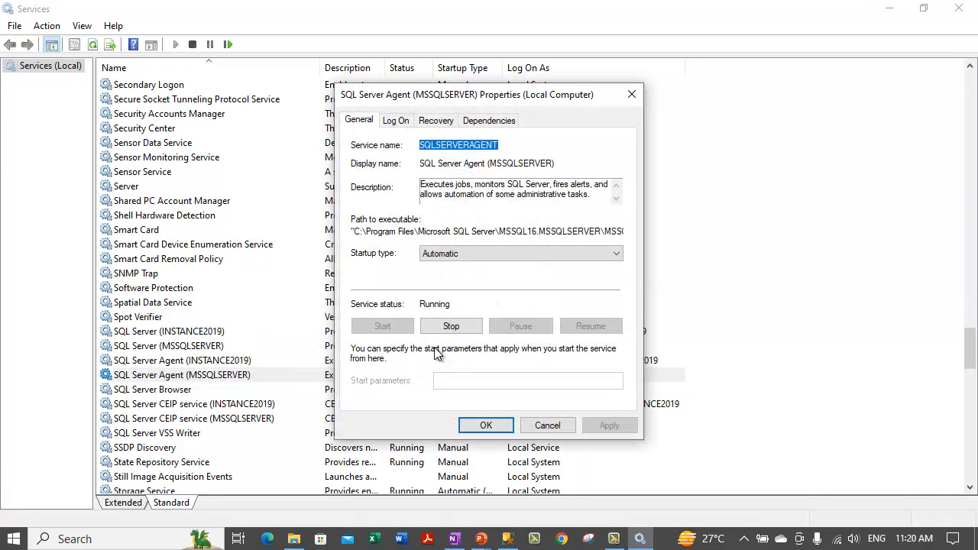
{"action": "left_click", "coordinate": [407, 124]}
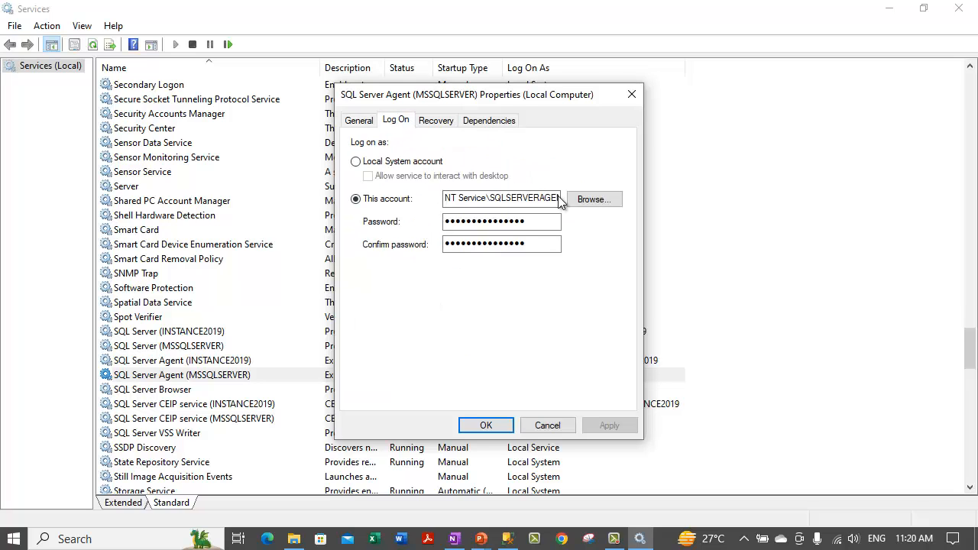
{"action": "left_click", "coordinate": [546, 425]}
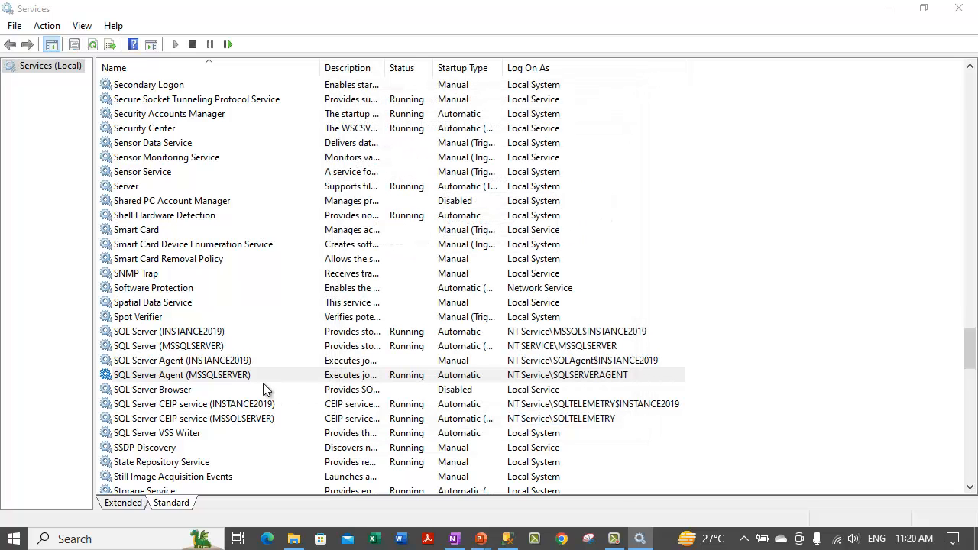
Step: Select the local Windows user, with its name checked, as the log-on account of the SQL Server Agent (MSSQLSERVER) service
{"action": "left_click", "coordinate": [231, 379]}
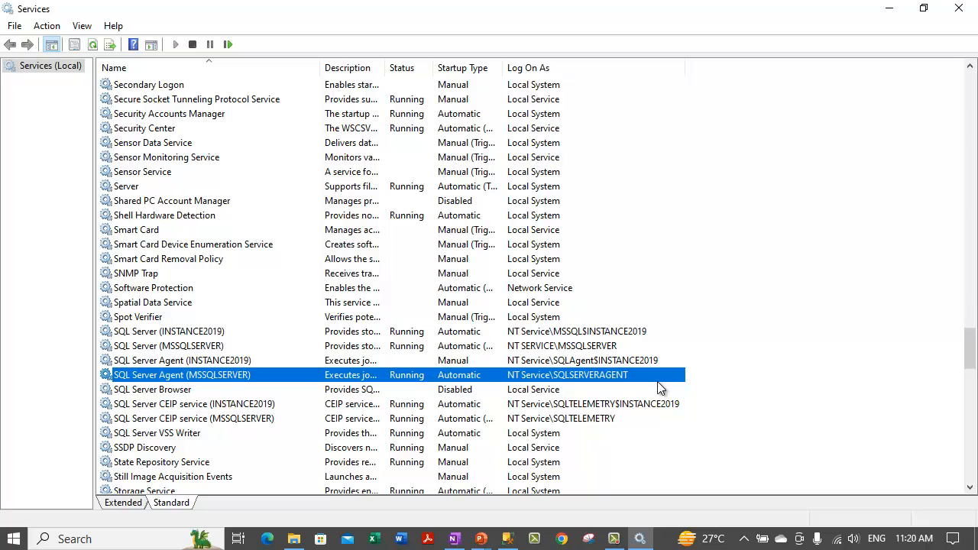
{"action": "right_click", "coordinate": [225, 383]}
{"action": "left_click", "coordinate": [293, 346]}
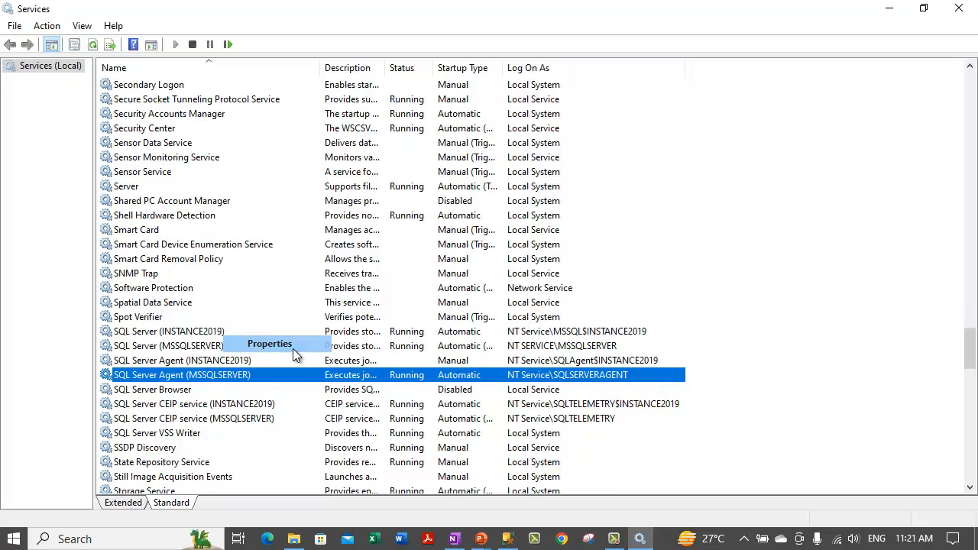
{"action": "left_click", "coordinate": [398, 122]}
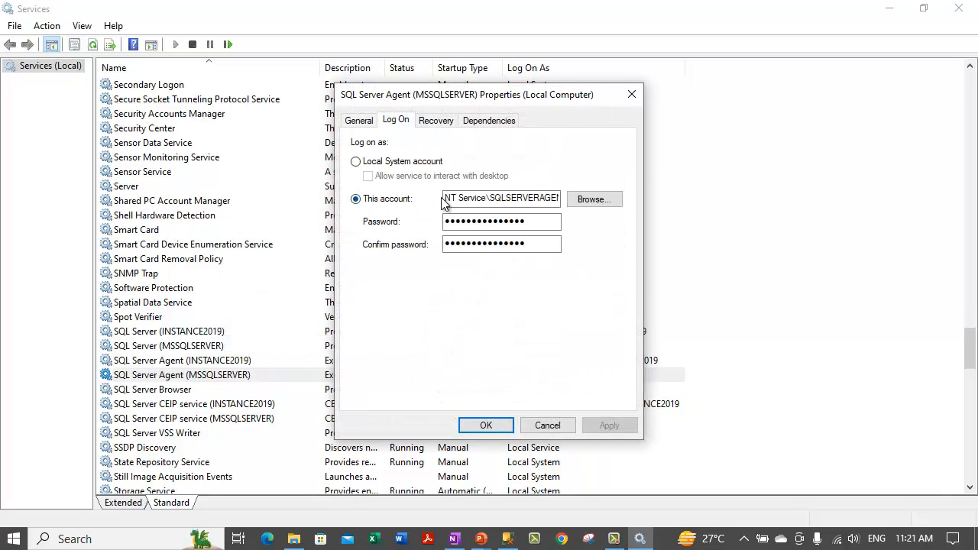
{"action": "left_click", "coordinate": [589, 199]}
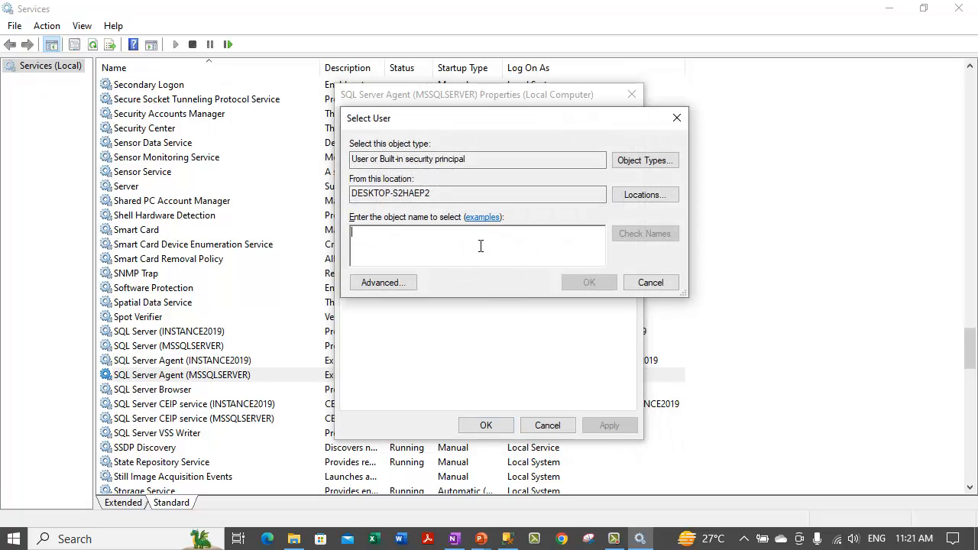
{"action": "type", "text": "vineet"}
{"action": "left_click", "coordinate": [625, 237]}
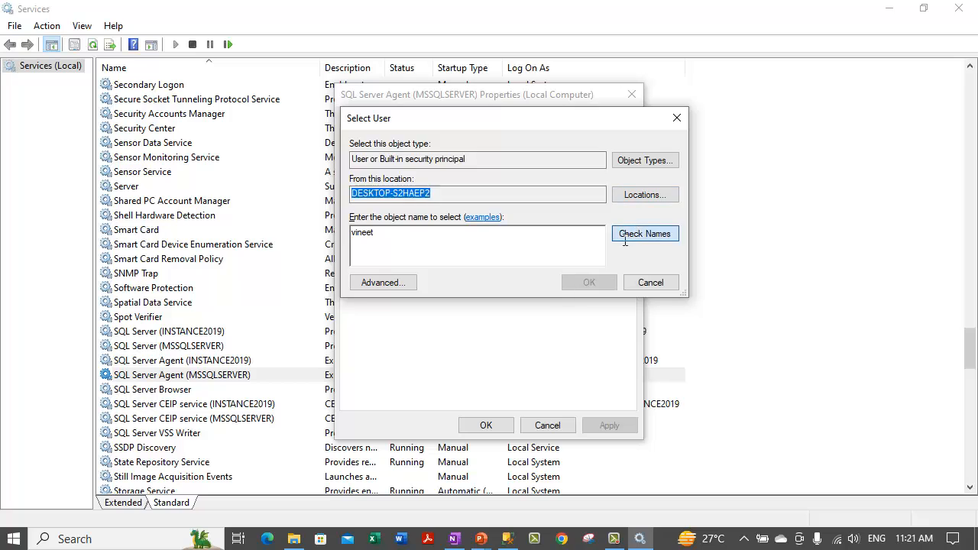
{"action": "left_click", "coordinate": [592, 286]}
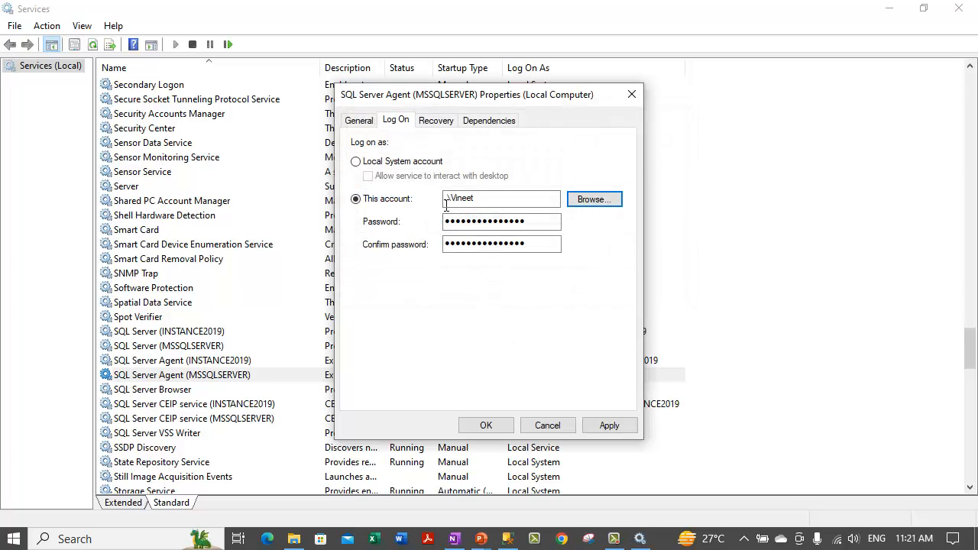
Step: Enter and confirm the log-on account's password for the service, then save the properties
{"action": "left_click_drag", "start_coordinate": [527, 221], "coordinate": [384, 229]}
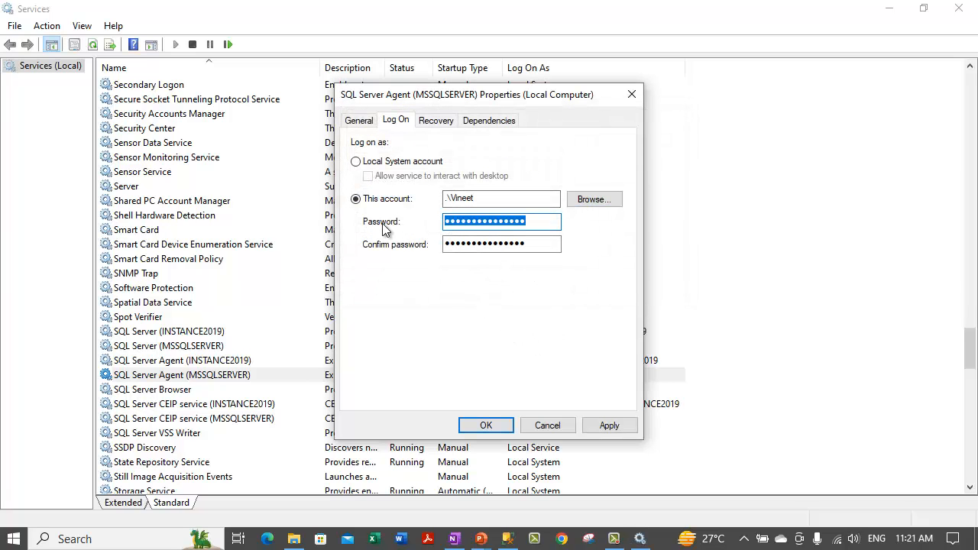
{"action": "type", "text": "••"}
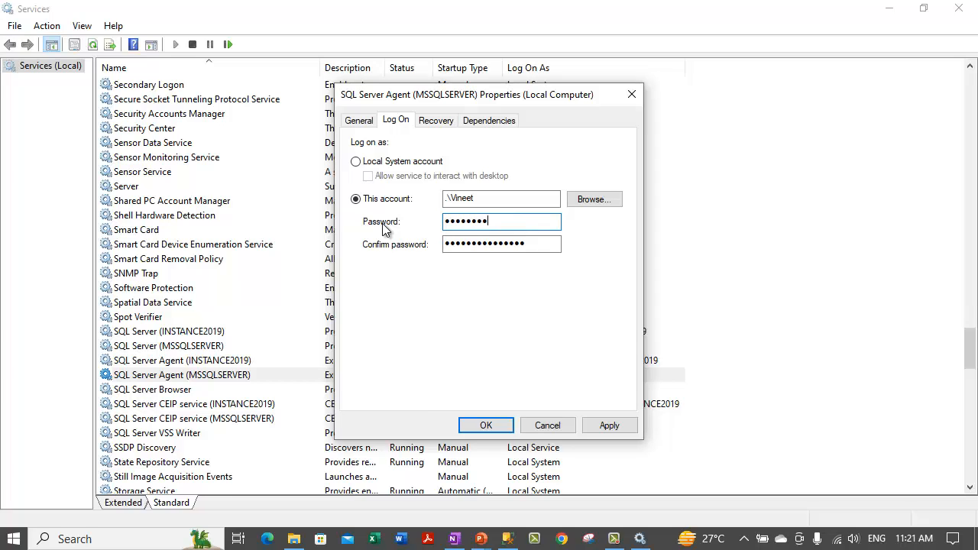
{"action": "type", "text": "•••••••"}
{"action": "key", "text": "Tab"}
{"action": "type", "text": "••"}
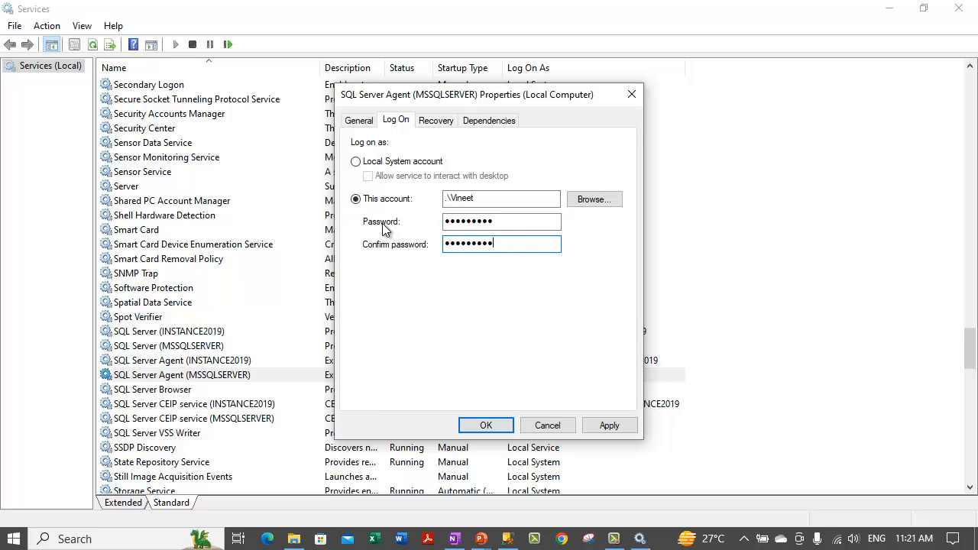
{"action": "left_click", "coordinate": [486, 426]}
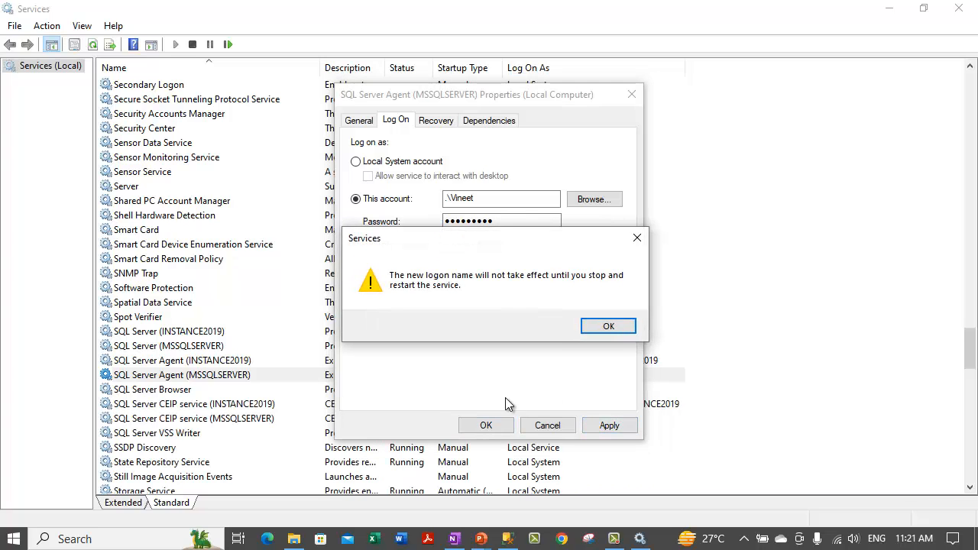
{"action": "left_click", "coordinate": [608, 326]}
{"action": "left_click", "coordinate": [486, 425]}
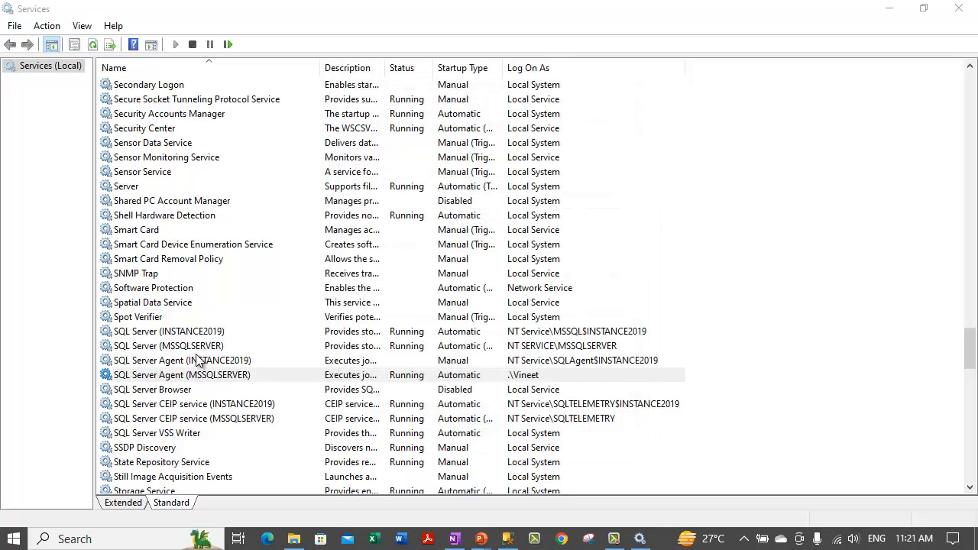
Step: Restart the SQL Server Agent (MSSQLSERVER) service and minimize the Services console to return to the notes
{"action": "right_click", "coordinate": [196, 374]}
{"action": "left_click", "coordinate": [232, 275]}
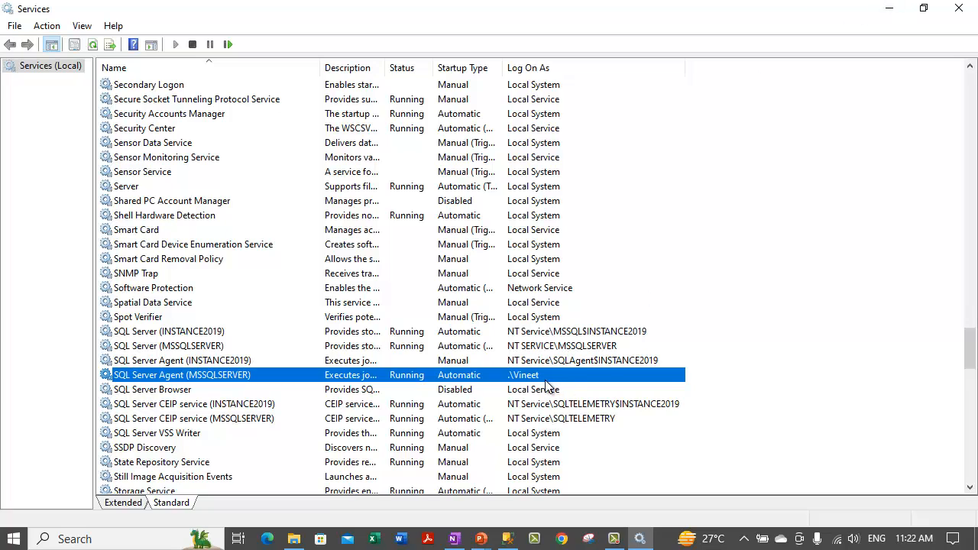
{"action": "left_click", "coordinate": [888, 18]}
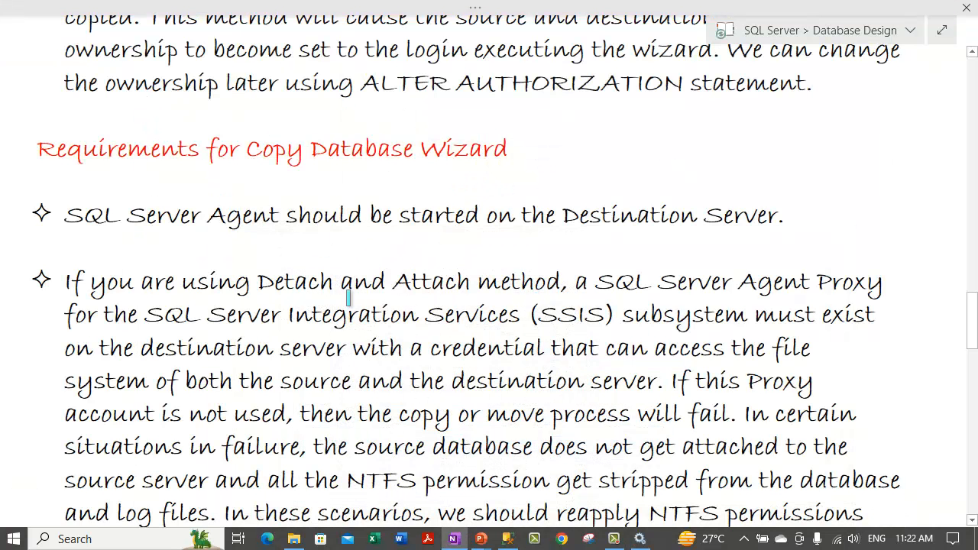
Step: Read the Copy Database Wizard requirements on SQL Server Agent and the SSIS proxy credential needed for the Detach and Attach method
{"action": "scroll", "coordinate": [347, 298], "scroll_direction": "down", "scroll_amount": 1}
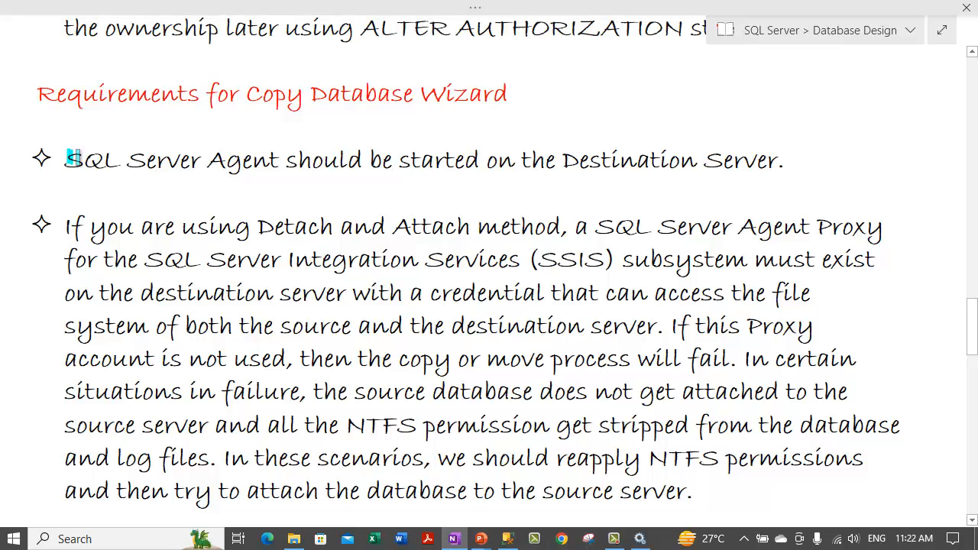
{"action": "left_click_drag", "start_coordinate": [73, 158], "coordinate": [784, 164]}
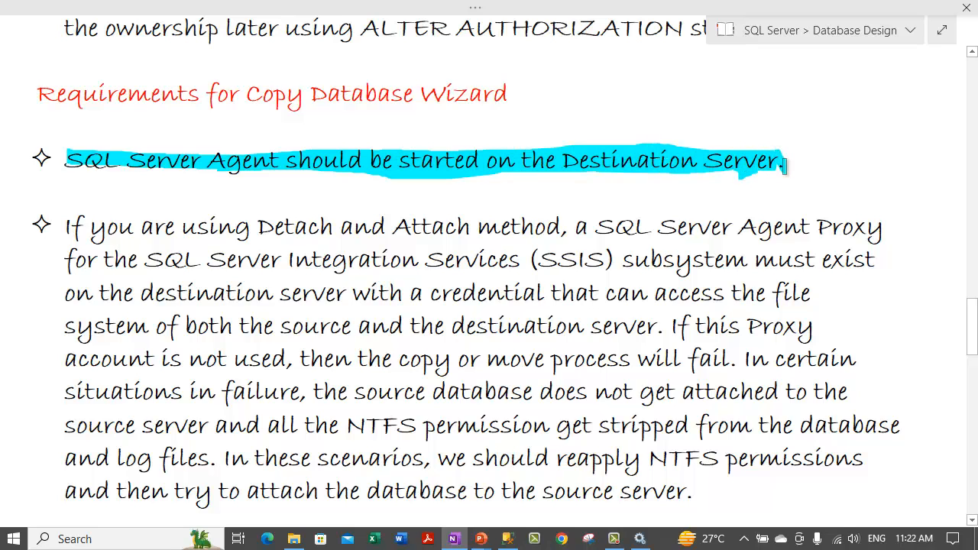
{"action": "key", "text": "ctrl+z"}
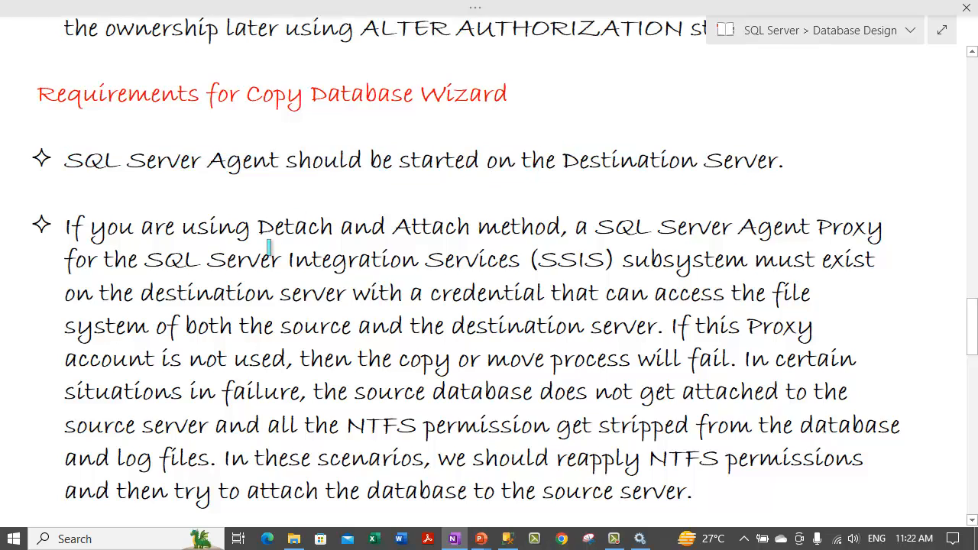
{"action": "scroll", "coordinate": [269, 246], "scroll_direction": "down", "scroll_amount": 1}
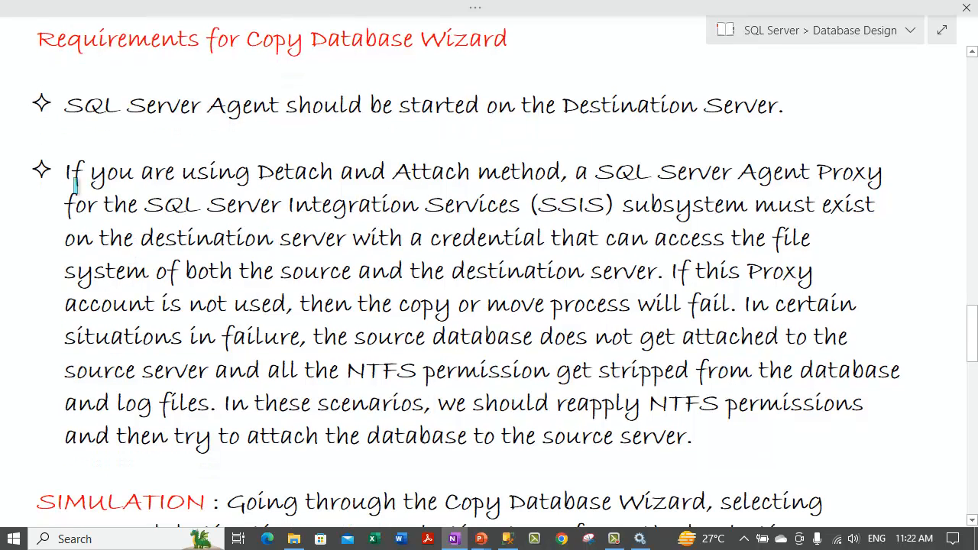
{"action": "mouse_move", "coordinate": [77, 171]}
{"action": "left_mouse_down"}
{"action": "mouse_move", "coordinate": [871, 171]}
{"action": "mouse_move", "coordinate": [700, 178]}
{"action": "left_mouse_up"}
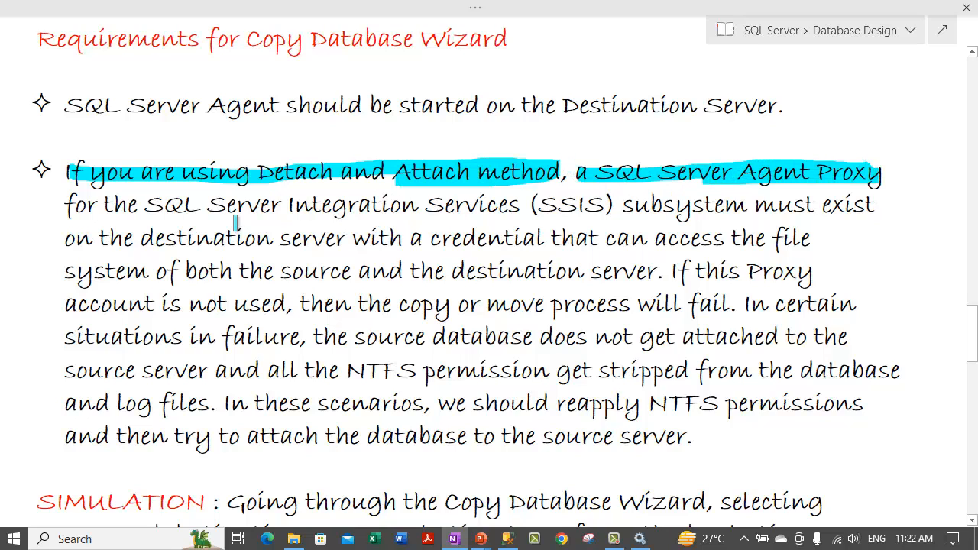
{"action": "left_click_drag", "start_coordinate": [70, 205], "coordinate": [864, 206]}
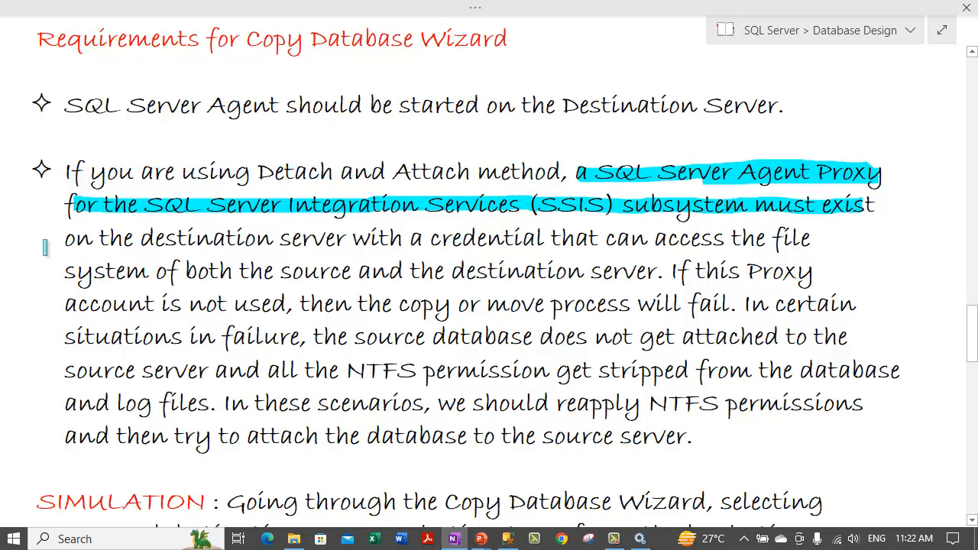
{"action": "mouse_move", "coordinate": [65, 239]}
{"action": "left_mouse_down"}
{"action": "mouse_move", "coordinate": [806, 240]}
{"action": "mouse_move", "coordinate": [388, 240]}
{"action": "mouse_move", "coordinate": [462, 233]}
{"action": "left_mouse_up"}
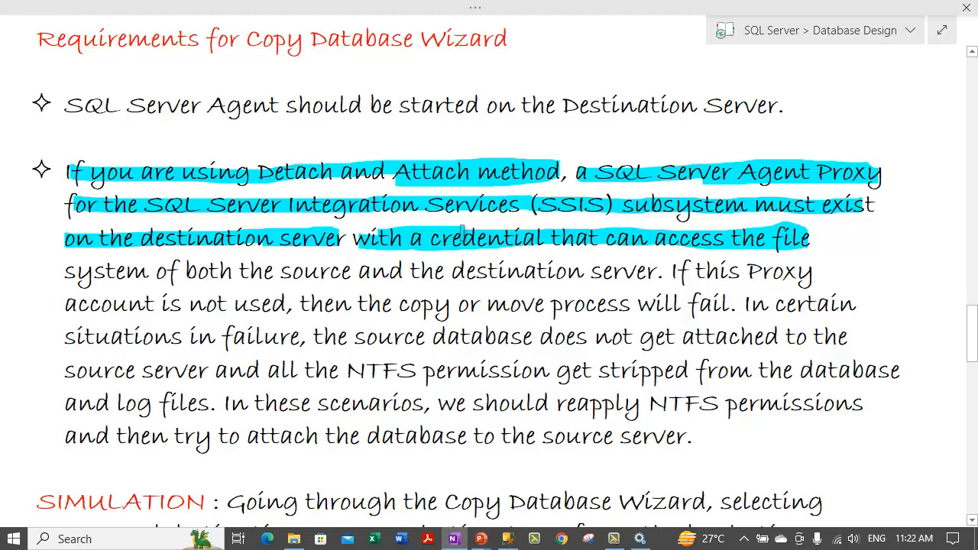
{"action": "mouse_move", "coordinate": [70, 273]}
{"action": "left_mouse_down"}
{"action": "mouse_move", "coordinate": [655, 273]}
{"action": "mouse_move", "coordinate": [62, 274]}
{"action": "mouse_move", "coordinate": [66, 287]}
{"action": "mouse_move", "coordinate": [76, 286]}
{"action": "left_mouse_up"}
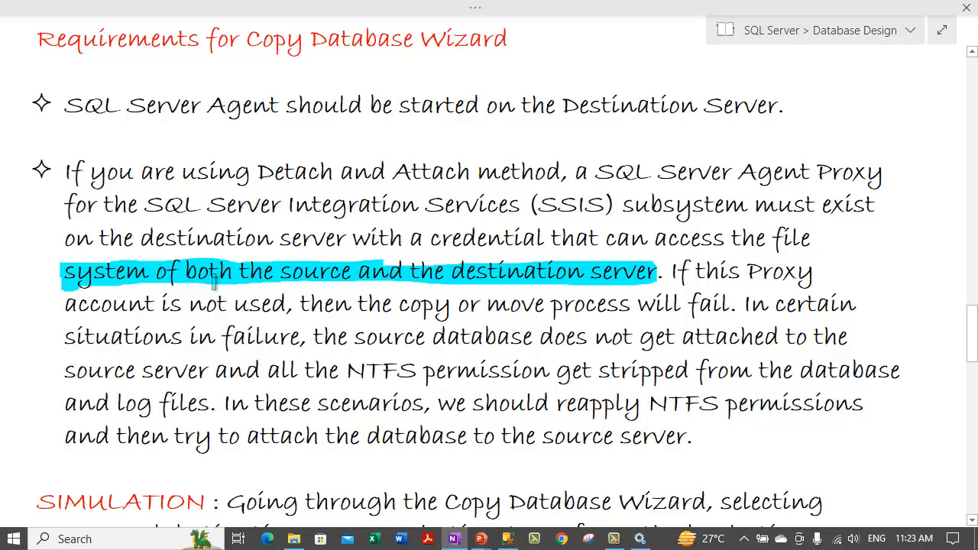
{"action": "key", "text": "ctrl+z"}
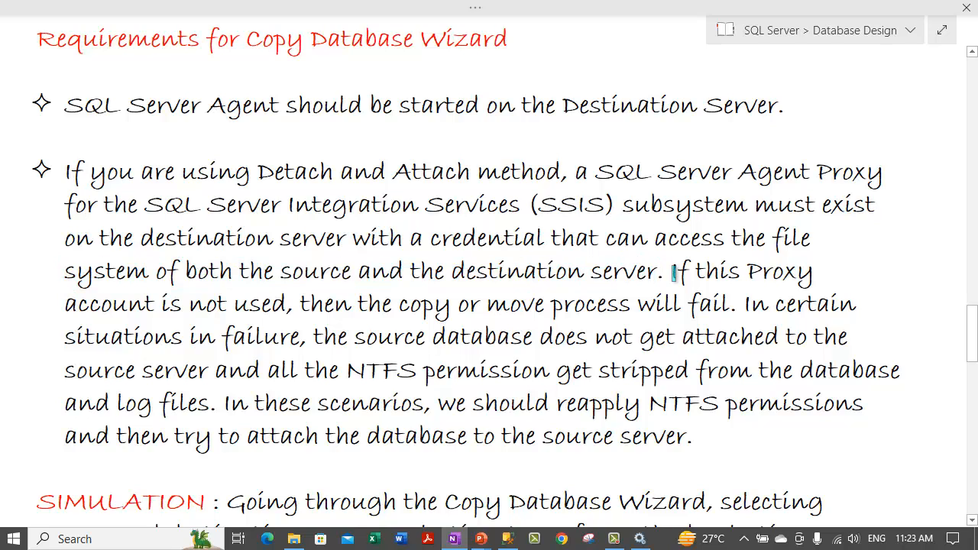
Step: Read in the notes how omitting the proxy account affects the copy process, the source database and the NTFS permissions
{"action": "left_click_drag", "start_coordinate": [675, 272], "coordinate": [808, 272]}
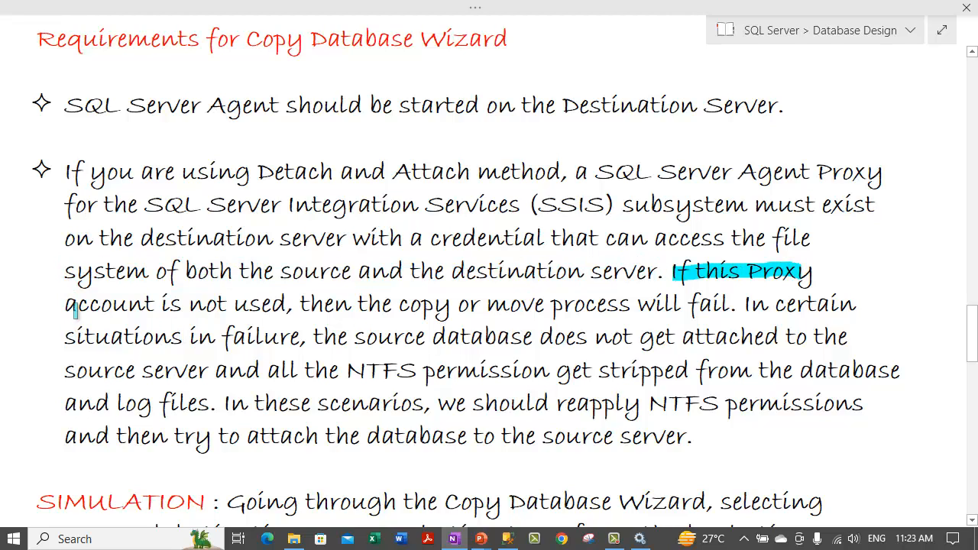
{"action": "left_click_drag", "start_coordinate": [75, 306], "coordinate": [279, 306]}
{"action": "left_click_drag", "start_coordinate": [350, 306], "coordinate": [762, 305]}
{"action": "left_click_drag", "start_coordinate": [418, 311], "coordinate": [596, 306]}
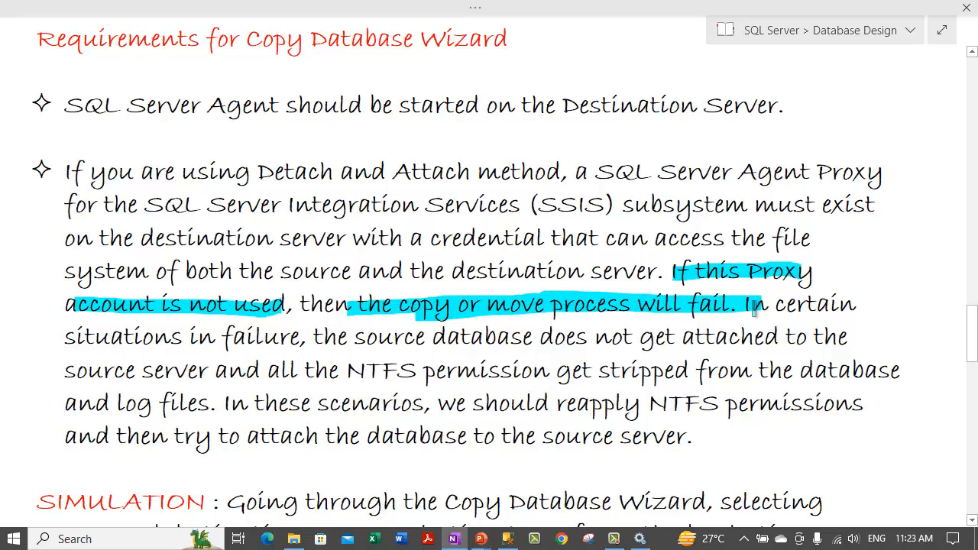
{"action": "left_click_drag", "start_coordinate": [756, 305], "coordinate": [834, 304]}
{"action": "mouse_move", "coordinate": [106, 343]}
{"action": "left_mouse_down"}
{"action": "mouse_move", "coordinate": [291, 340]}
{"action": "mouse_move", "coordinate": [110, 330]}
{"action": "left_mouse_up"}
{"action": "left_click_drag", "start_coordinate": [347, 336], "coordinate": [836, 335]}
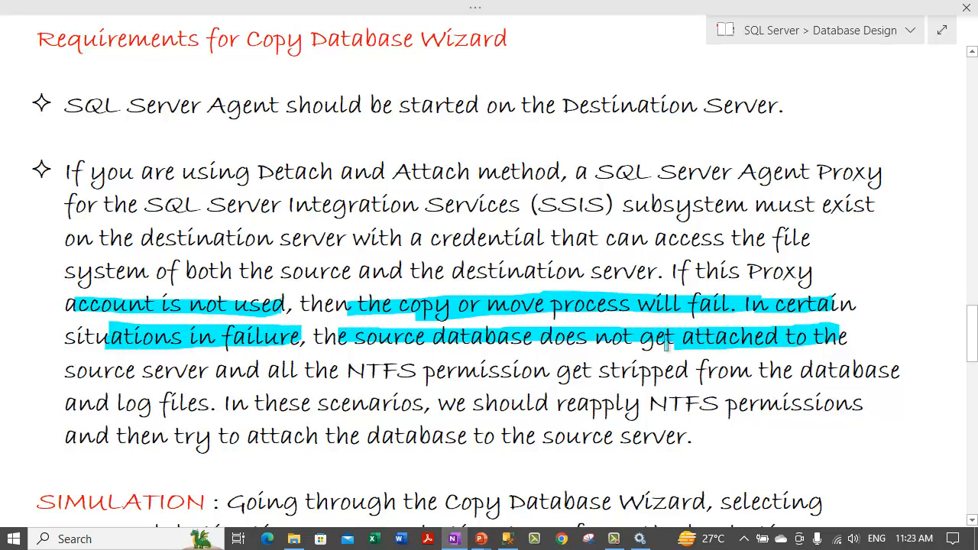
{"action": "left_click_drag", "start_coordinate": [65, 372], "coordinate": [205, 371]}
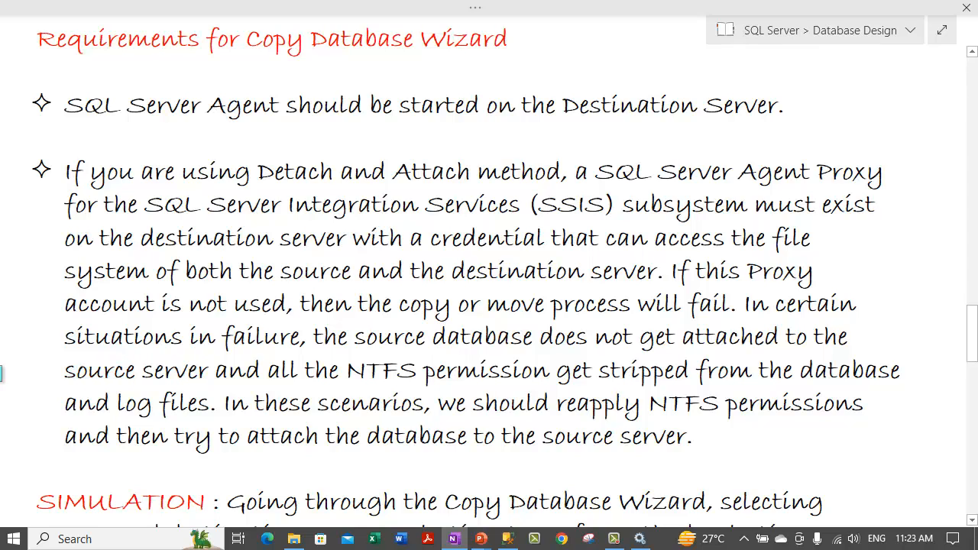
{"action": "left_click_drag", "start_coordinate": [70, 371], "coordinate": [200, 371]}
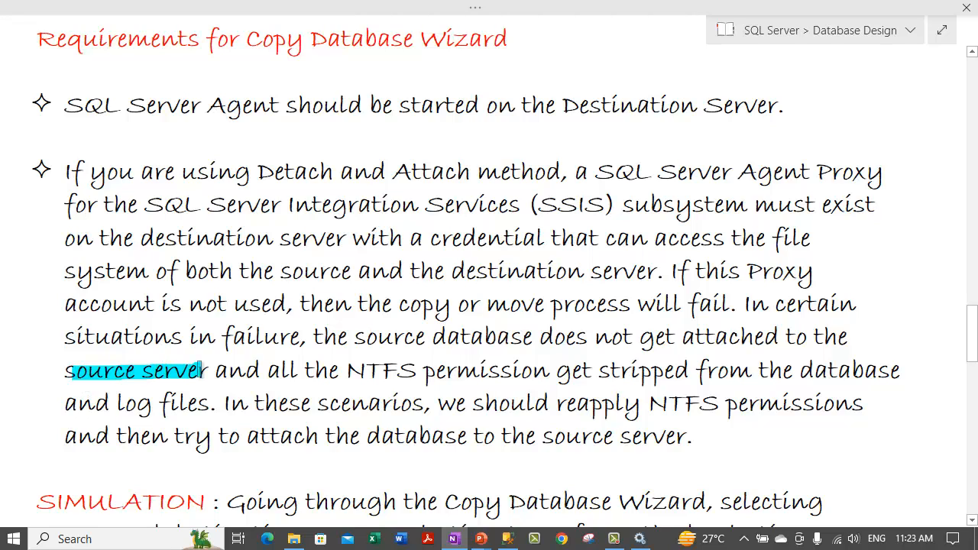
{"action": "left_click_drag", "start_coordinate": [311, 343], "coordinate": [75, 340]}
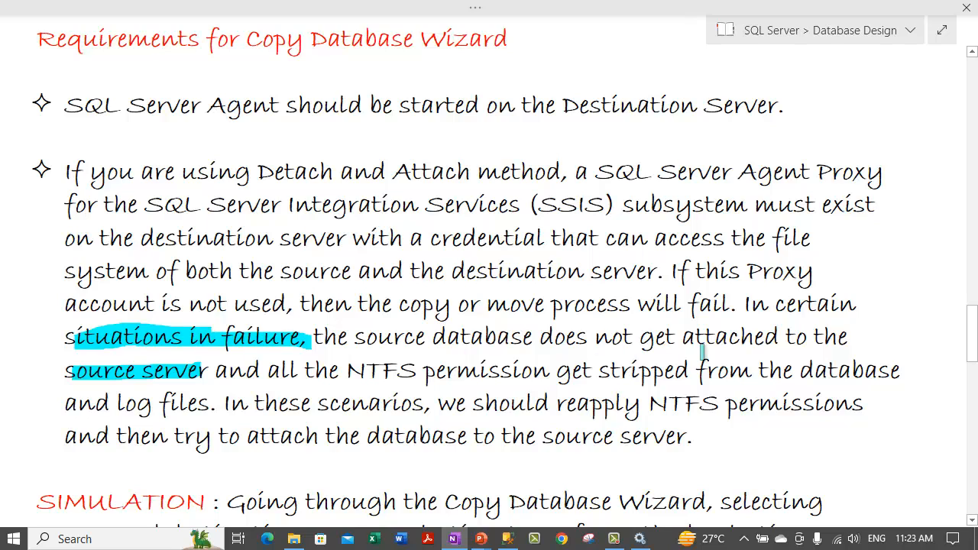
{"action": "left_click_drag", "start_coordinate": [770, 339], "coordinate": [630, 336]}
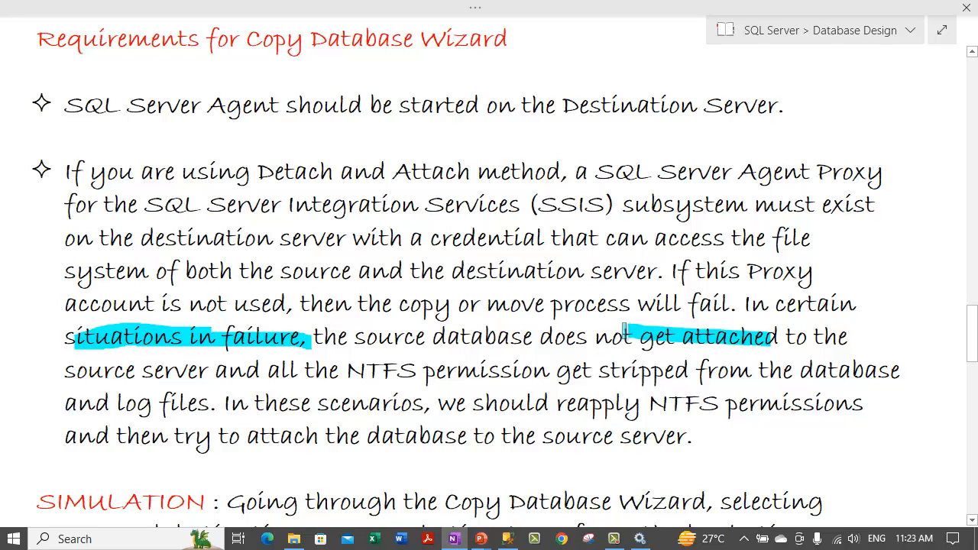
{"action": "left_click_drag", "start_coordinate": [260, 371], "coordinate": [563, 371]}
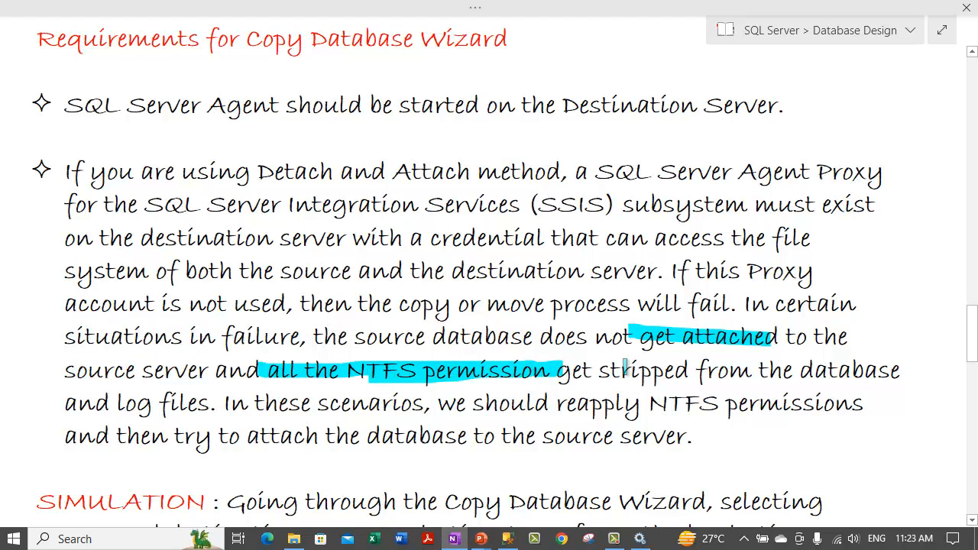
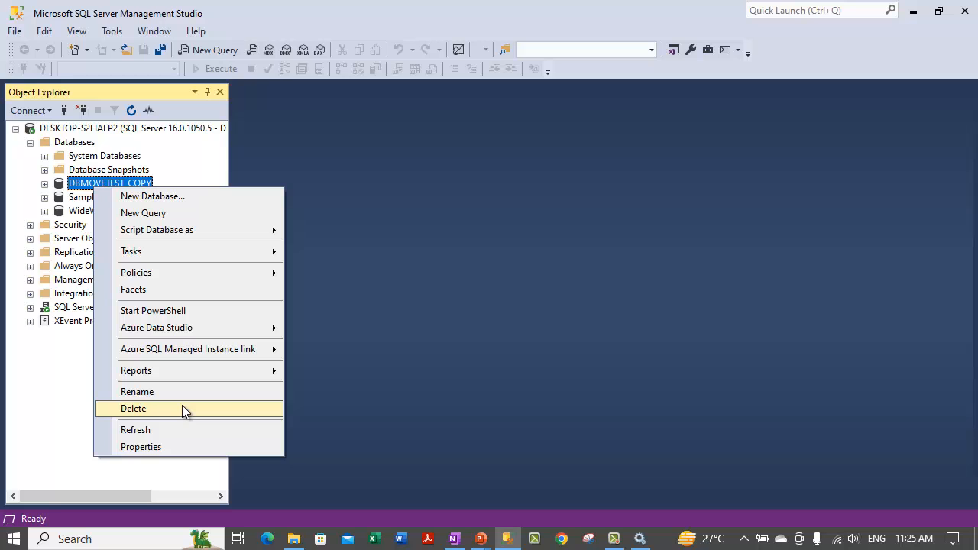
Step: Delete the DBMOVETEST_COPY database from the DESKTOP-S2HAEP2 server, including its backup and restore history, and close its existing connections
{"action": "left_click", "coordinate": [182, 408]}
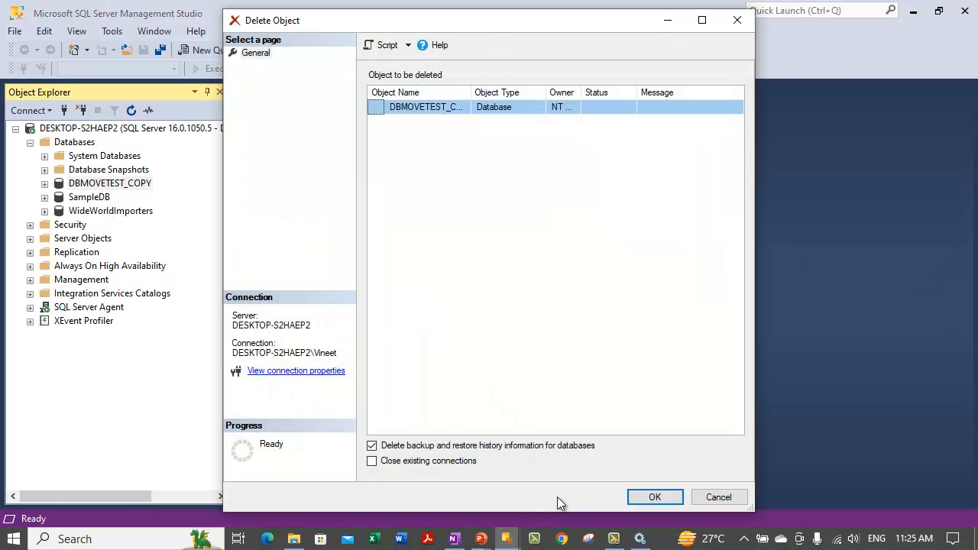
{"action": "left_click", "coordinate": [452, 449]}
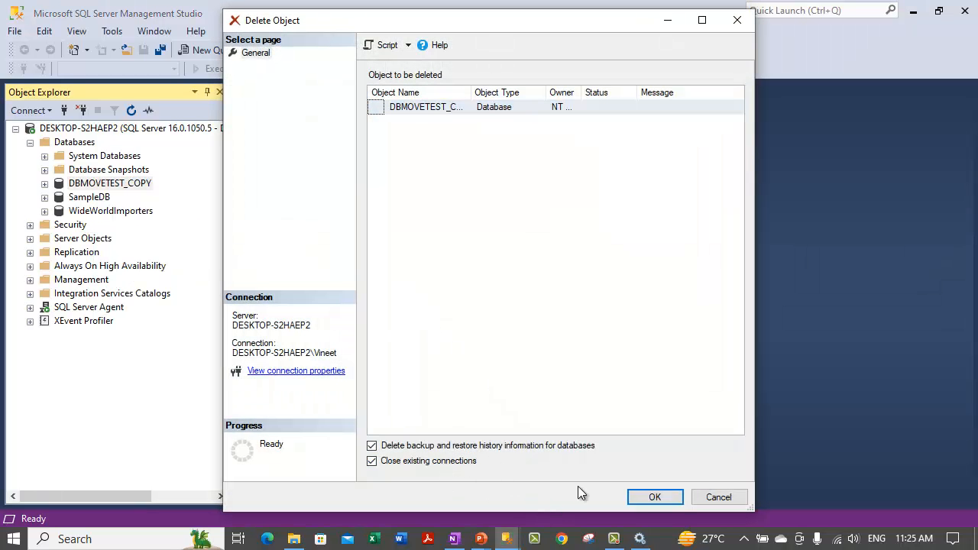
{"action": "left_click", "coordinate": [643, 498]}
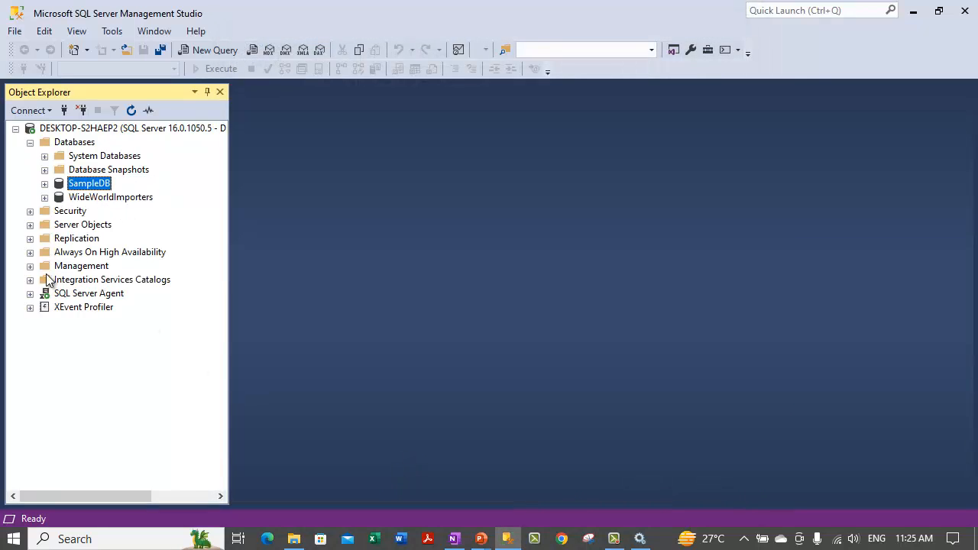
Step: Connect to the database engine DESKTOP-S2HAEP2\INSTANCE2019, expand its databases and select DBMOVETEST
{"action": "left_click", "coordinate": [69, 112]}
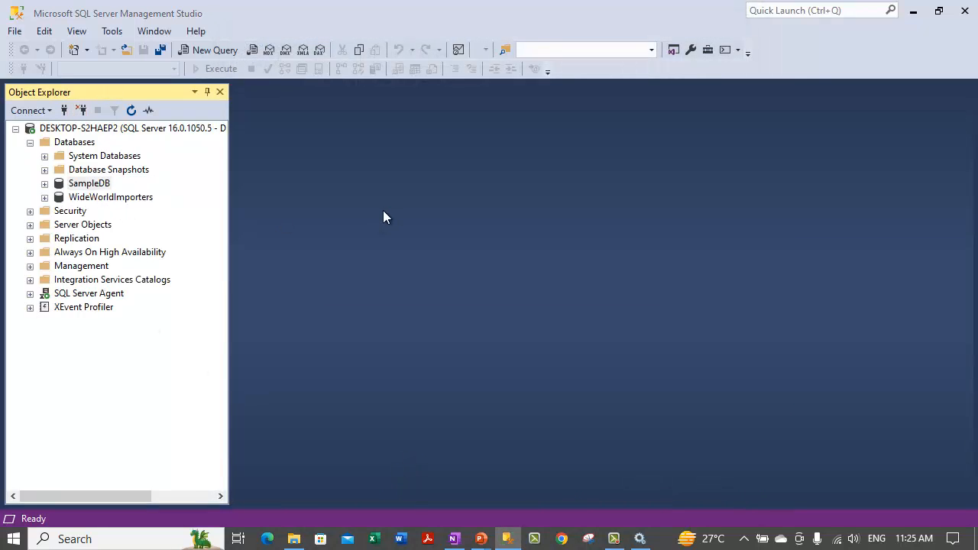
{"action": "left_click", "coordinate": [655, 177]}
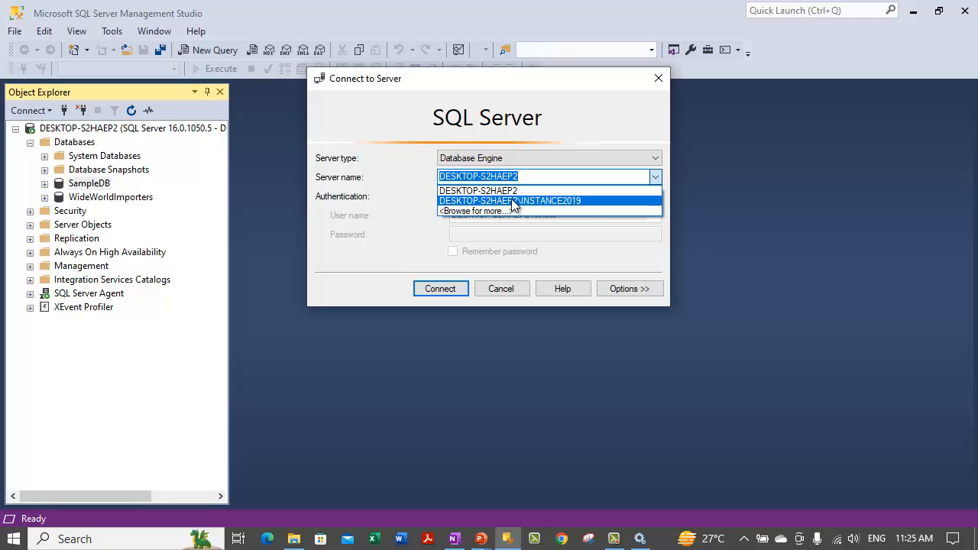
{"action": "left_click", "coordinate": [514, 201]}
{"action": "left_click", "coordinate": [437, 290]}
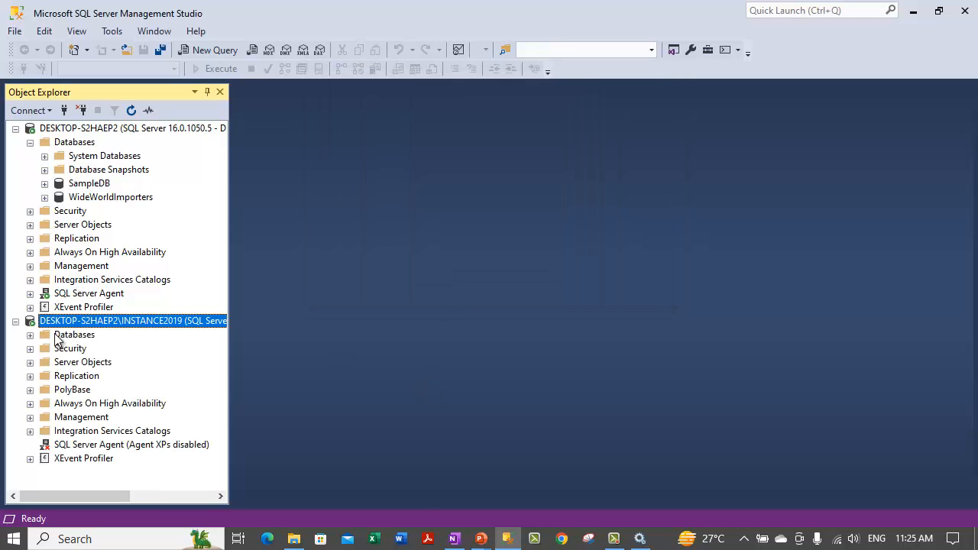
{"action": "left_click", "coordinate": [30, 335]}
{"action": "left_click", "coordinate": [99, 377]}
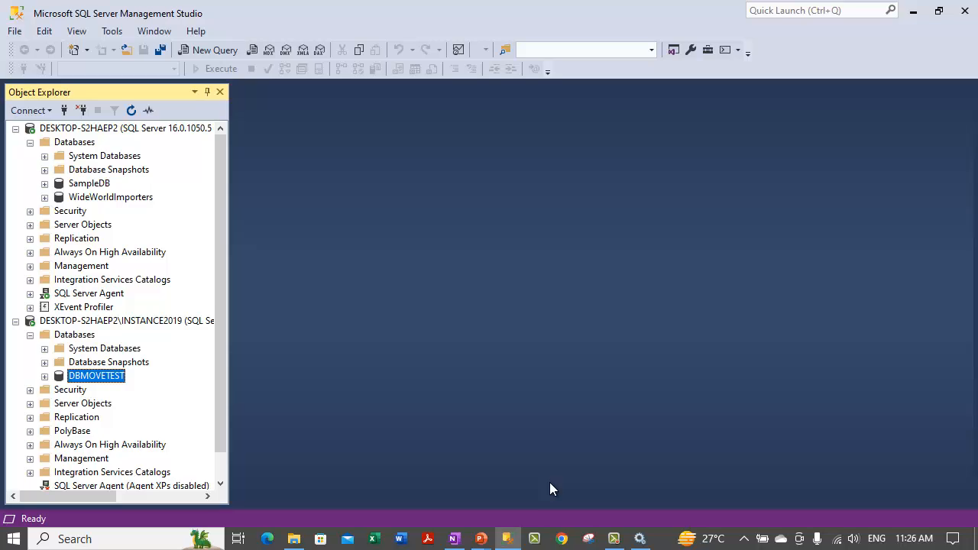
Step: Switch to the notes to review the simulation and demo descriptions, and return to SQL Server Management Studio
{"action": "left_click", "coordinate": [455, 539]}
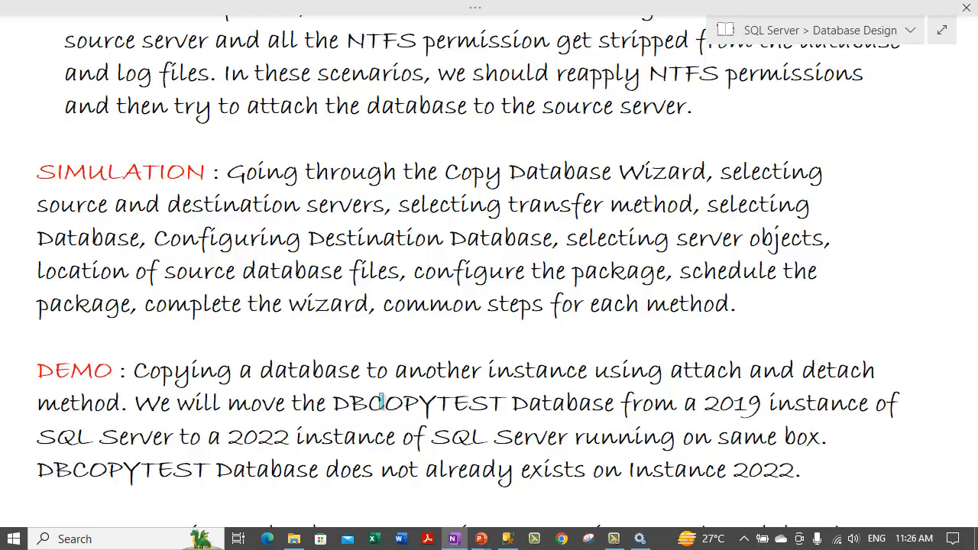
{"action": "left_click", "coordinate": [512, 542]}
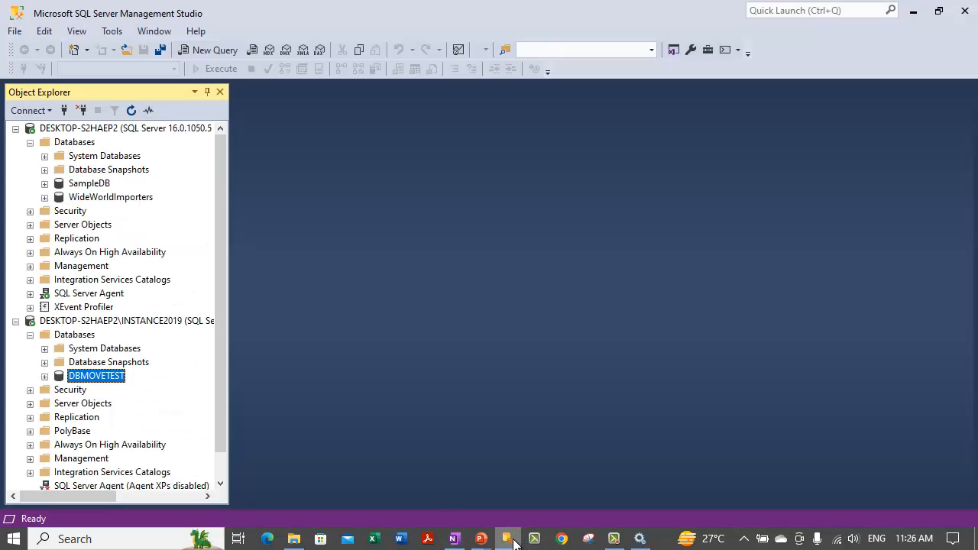
{"action": "right_click", "coordinate": [108, 376]}
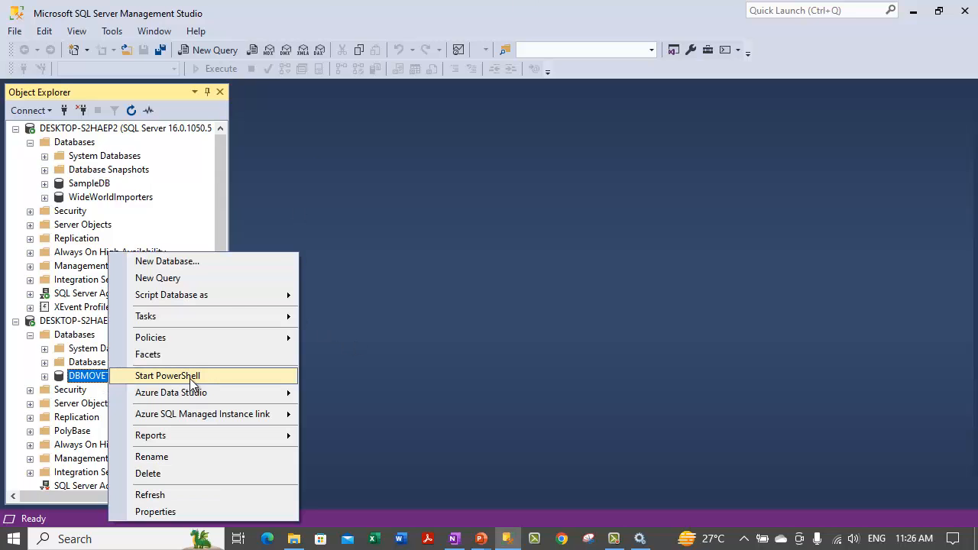
{"action": "mouse_move", "coordinate": [215, 326]}
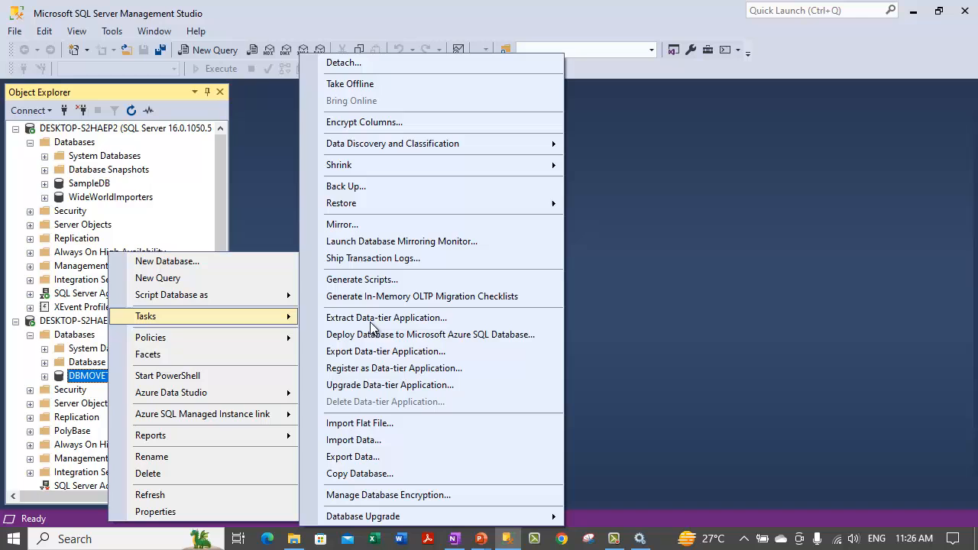
{"action": "left_click", "coordinate": [365, 474]}
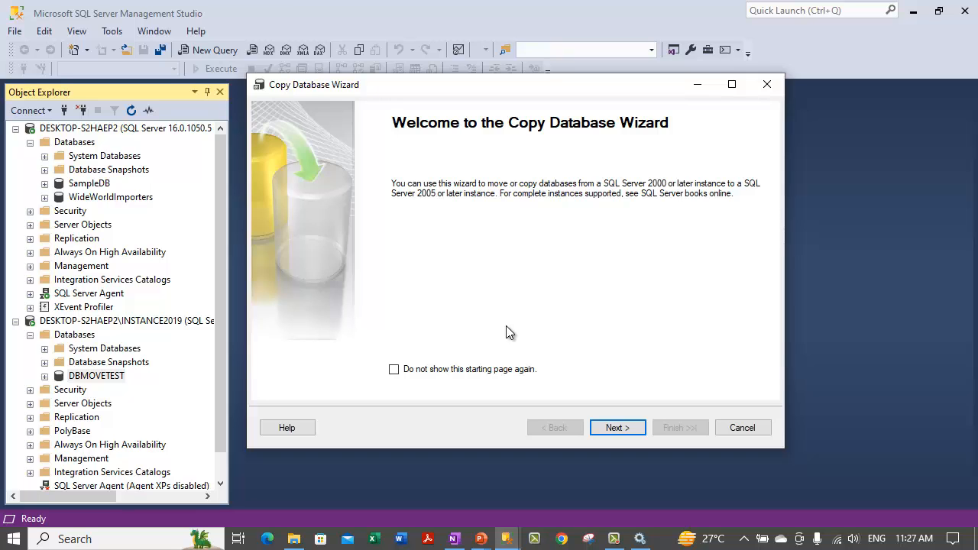
{"action": "left_click", "coordinate": [730, 431]}
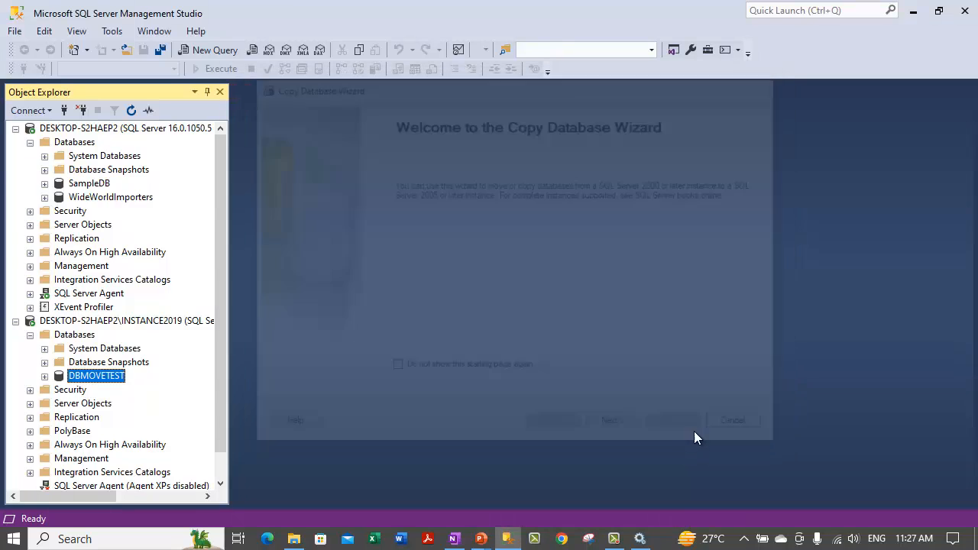
Step: Start the Copy Database Wizard for DBMOVETEST on the DESKTOP-S2HAEP2\INSTANCE2019 server and proceed to the source server selection
{"action": "left_click", "coordinate": [30, 334]}
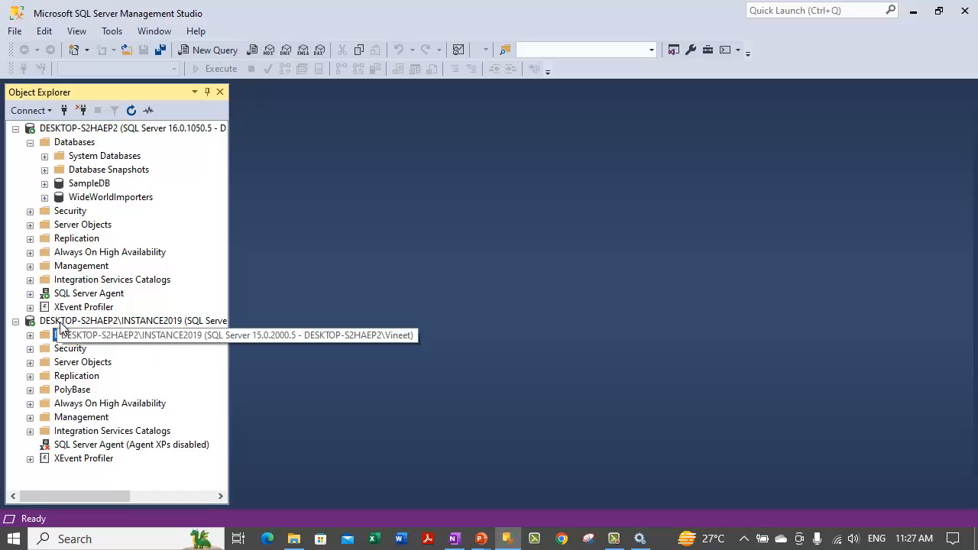
{"action": "left_click", "coordinate": [159, 324]}
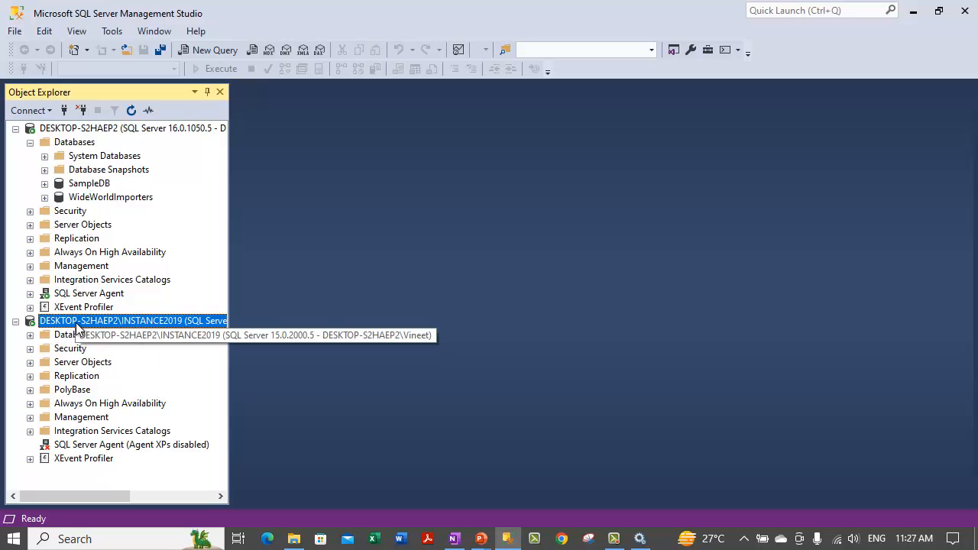
{"action": "left_click", "coordinate": [30, 334]}
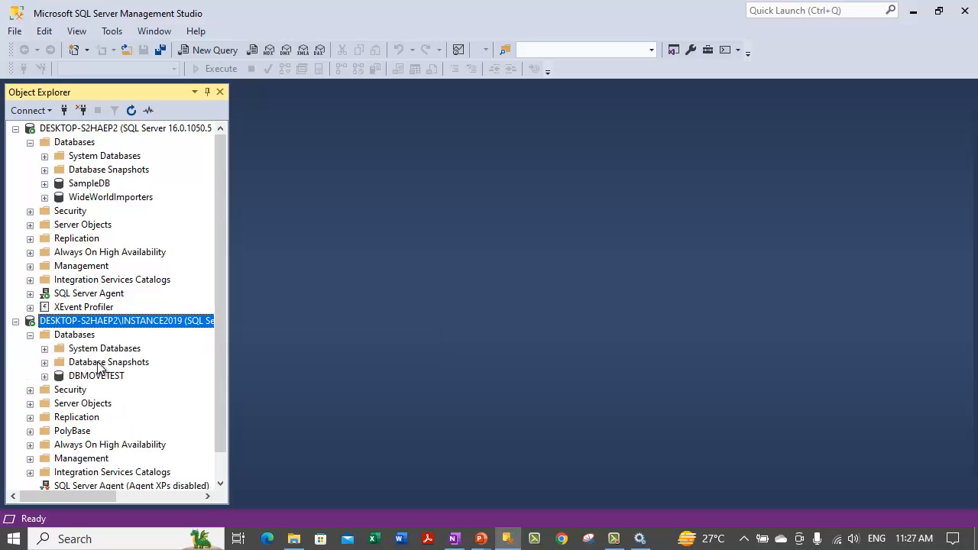
{"action": "right_click", "coordinate": [89, 377]}
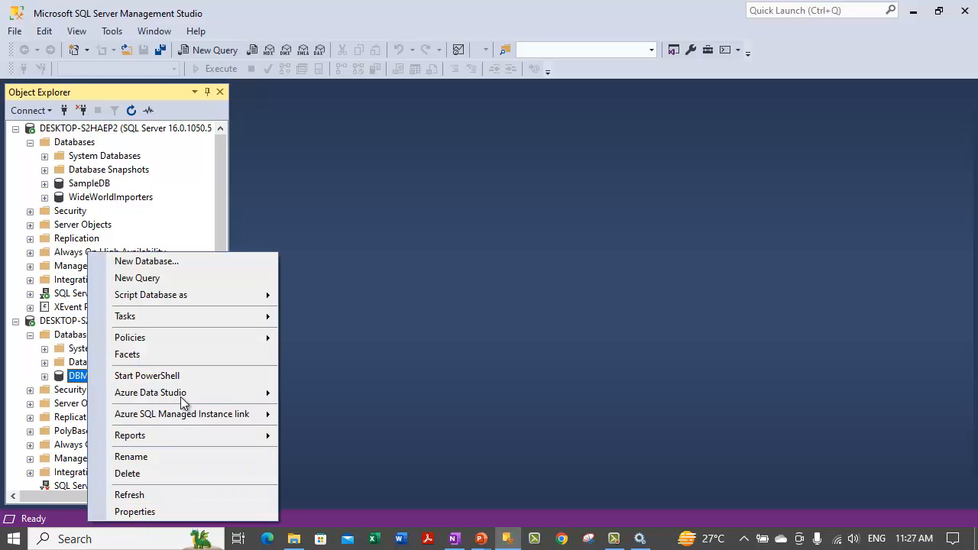
{"action": "mouse_move", "coordinate": [191, 316]}
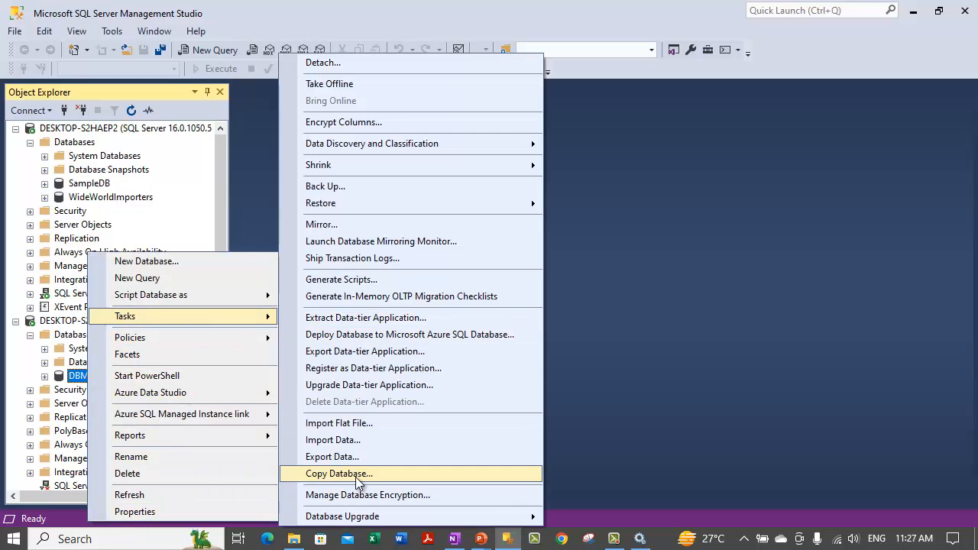
{"action": "left_click", "coordinate": [382, 471]}
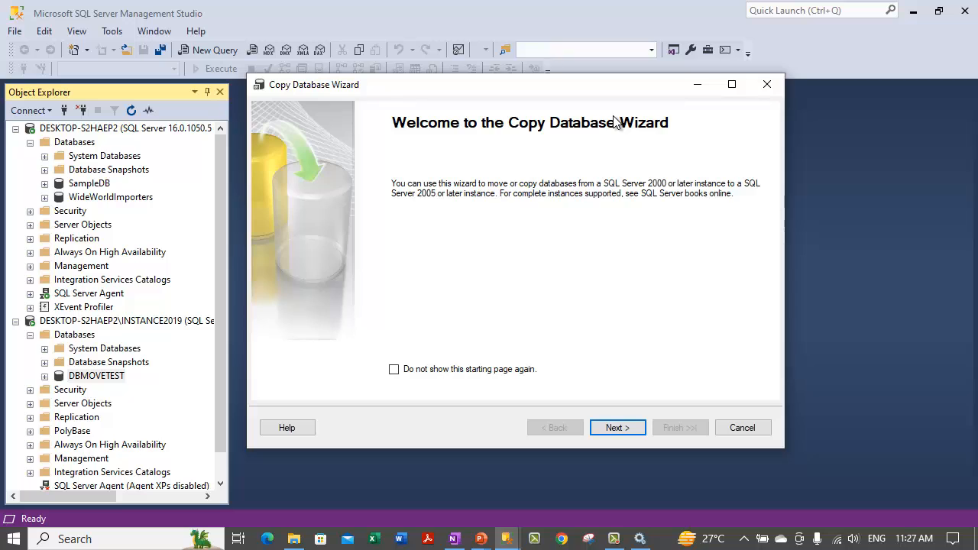
{"action": "left_click", "coordinate": [615, 427]}
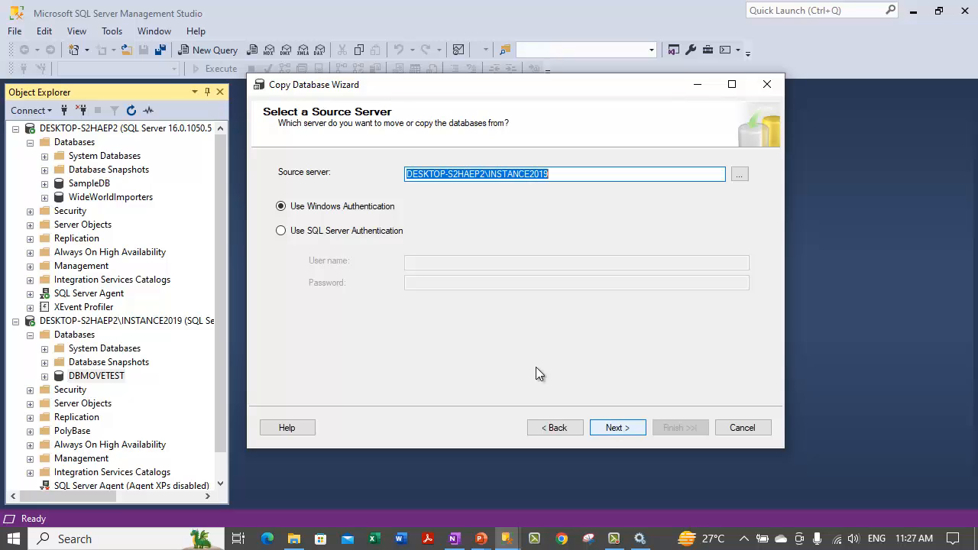
Step: Try to proceed with DESKTOP-S2HAEP2\INSTANCE2019 as the destination server under Windows Authentication, and return to the source server selection
{"action": "left_click", "coordinate": [297, 231]}
{"action": "left_click", "coordinate": [309, 208]}
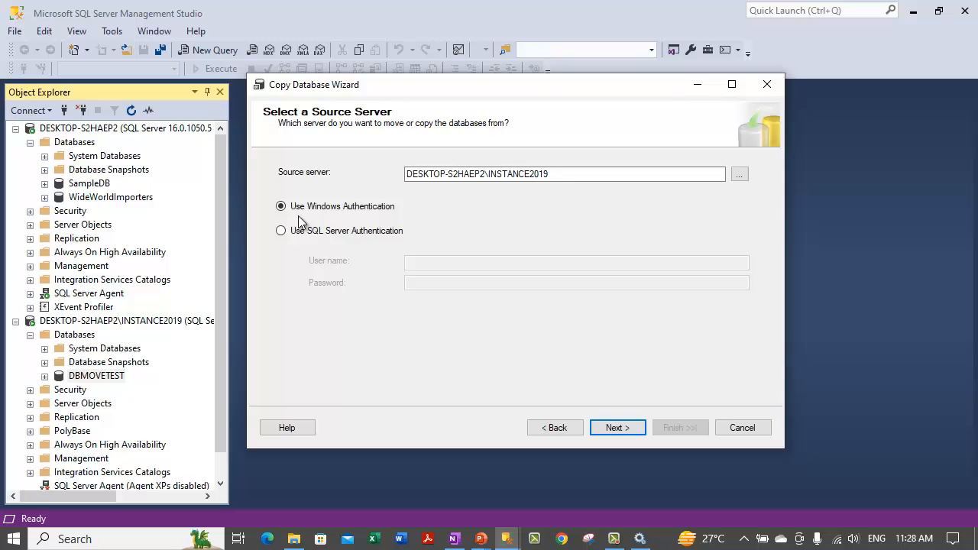
{"action": "left_click", "coordinate": [619, 429]}
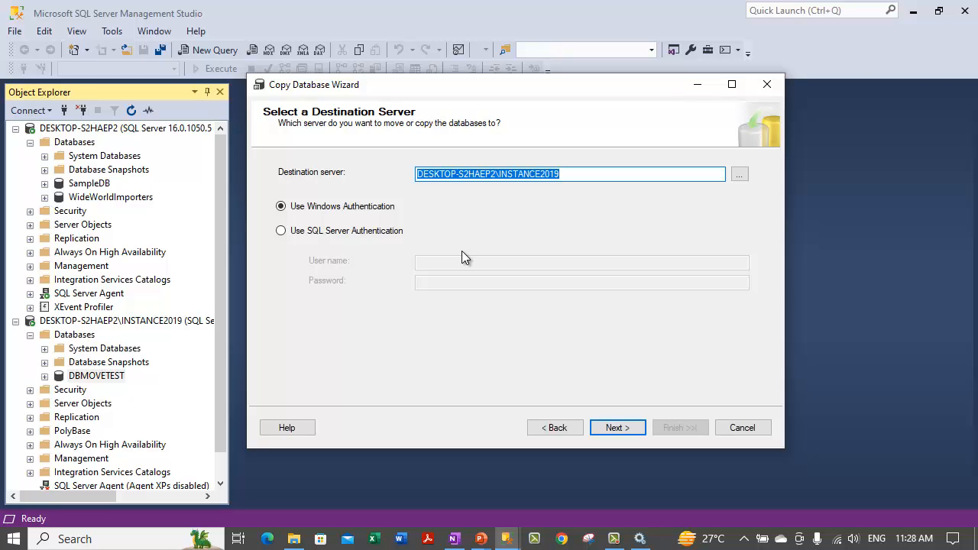
{"action": "left_click", "coordinate": [614, 428]}
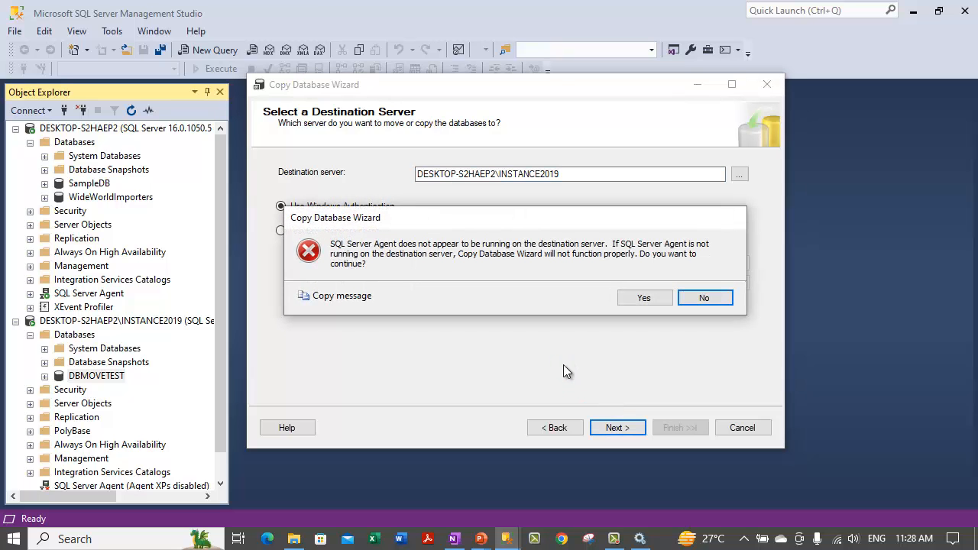
{"action": "left_click", "coordinate": [712, 300]}
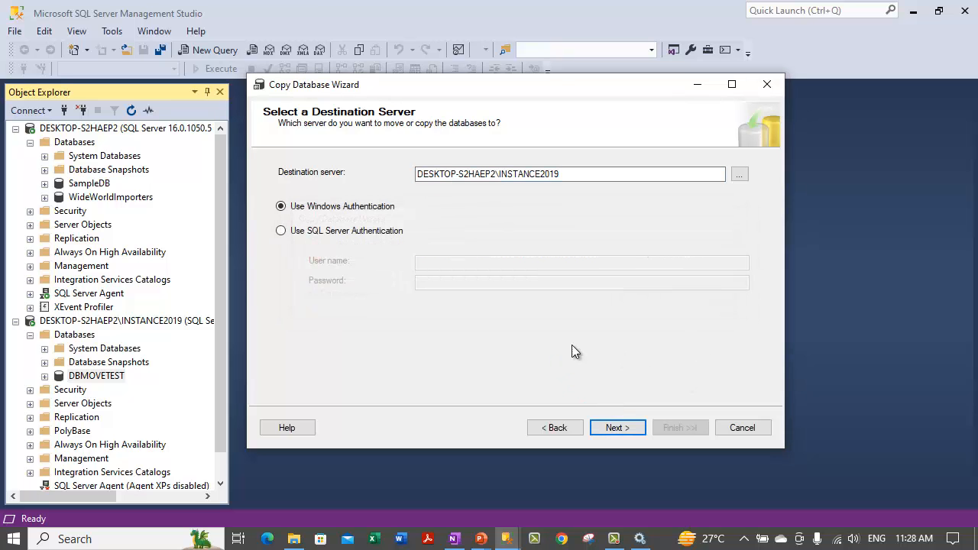
{"action": "left_click", "coordinate": [575, 427]}
{"action": "left_click", "coordinate": [616, 428]}
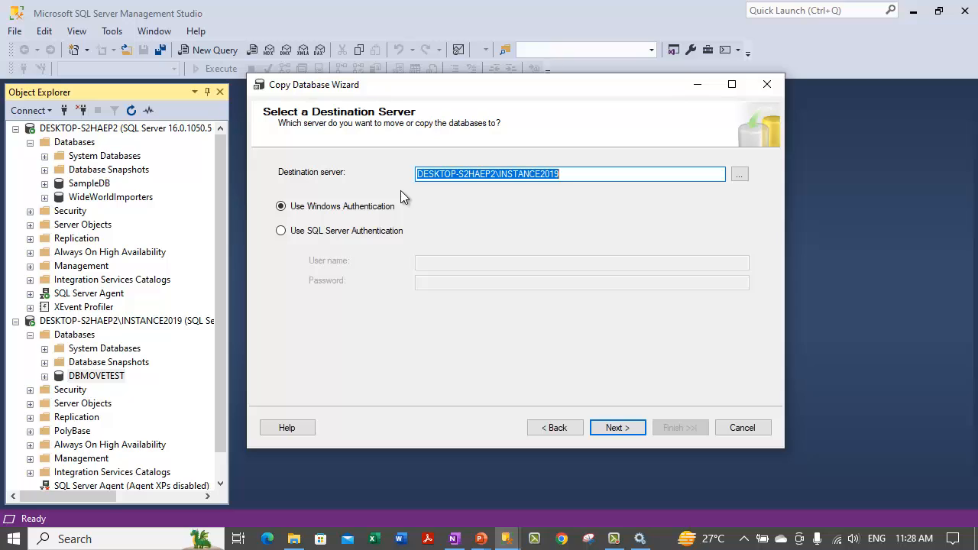
{"action": "left_click", "coordinate": [544, 427]}
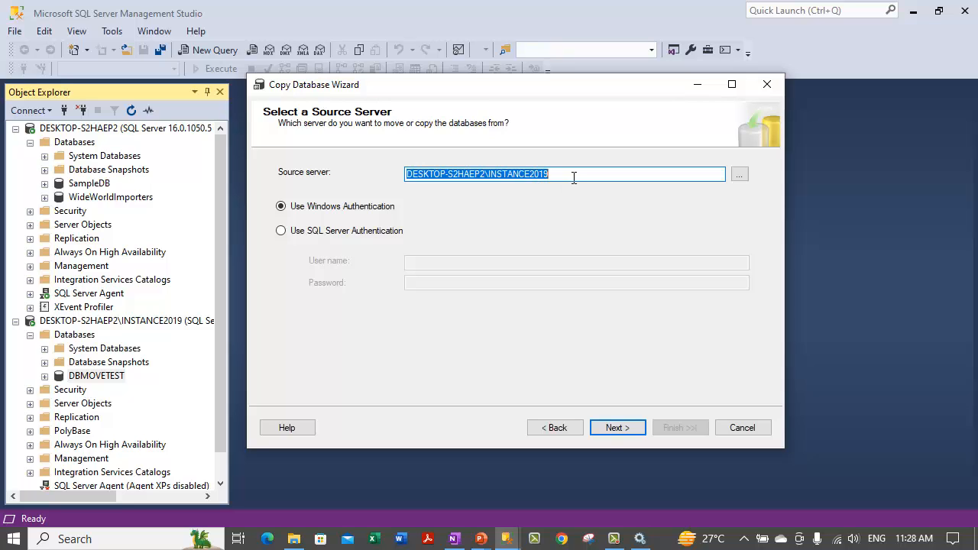
Step: Choose DESKTOP-S2HAEP2\INSTANCE2019 from the local servers as the source with Windows Authentication, and proceed to the destination server selection
{"action": "left_click", "coordinate": [740, 174]}
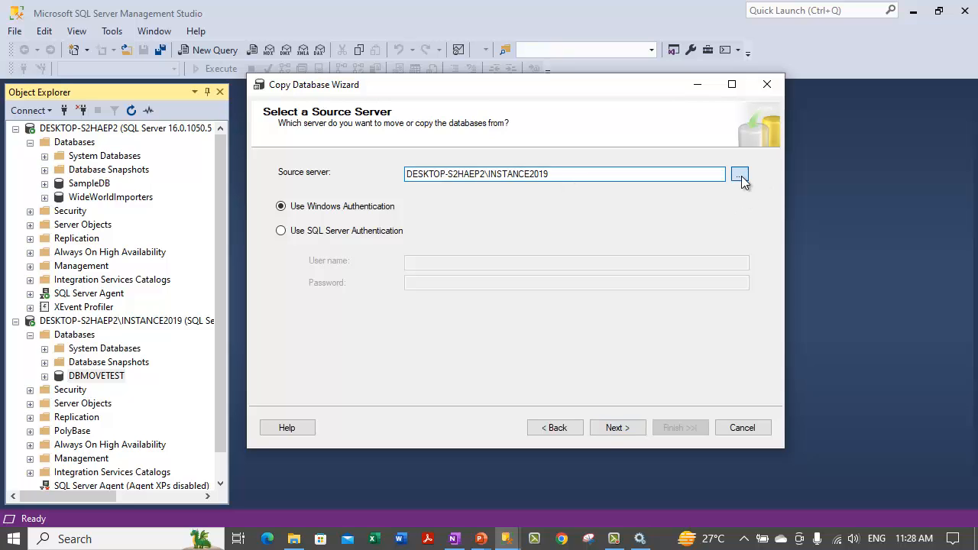
{"action": "double_click", "coordinate": [412, 193]}
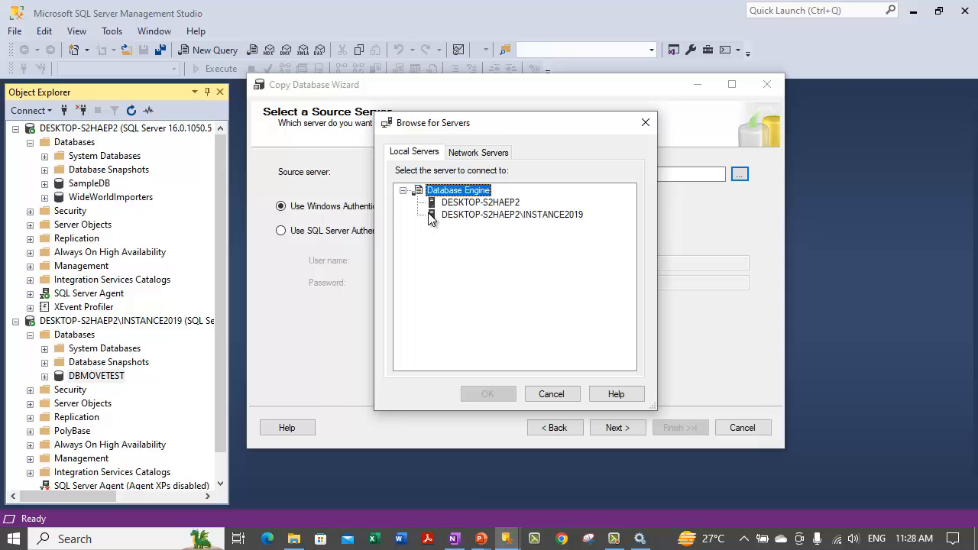
{"action": "left_click", "coordinate": [549, 216]}
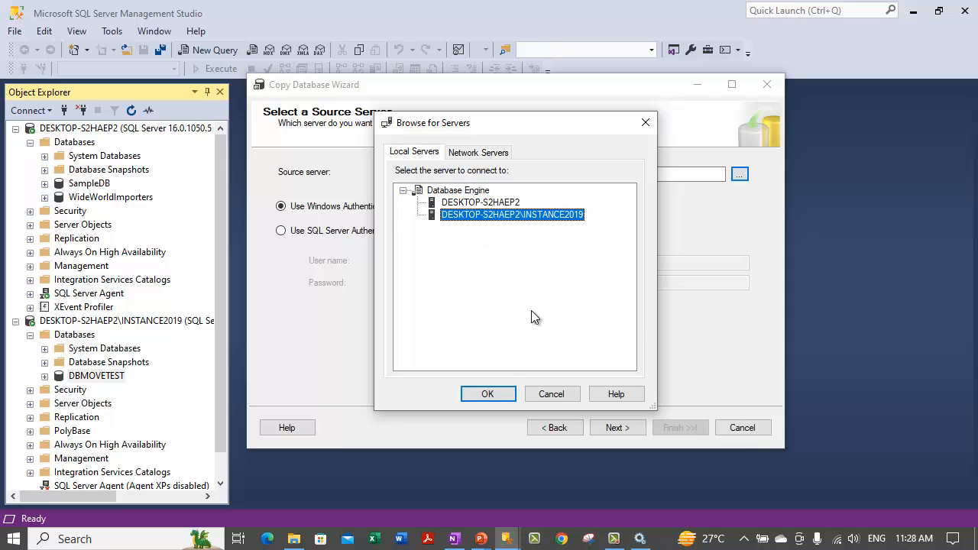
{"action": "left_click", "coordinate": [490, 394]}
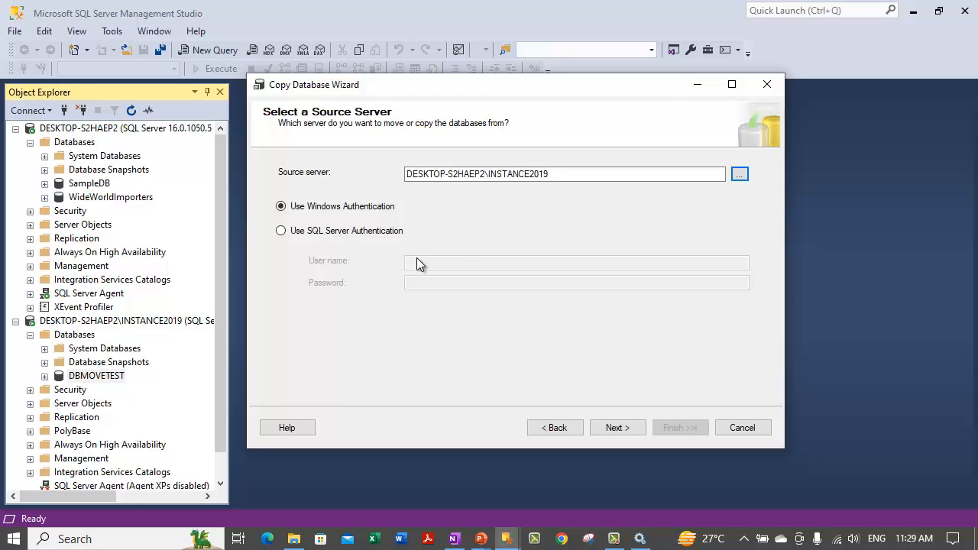
{"action": "left_click", "coordinate": [340, 230]}
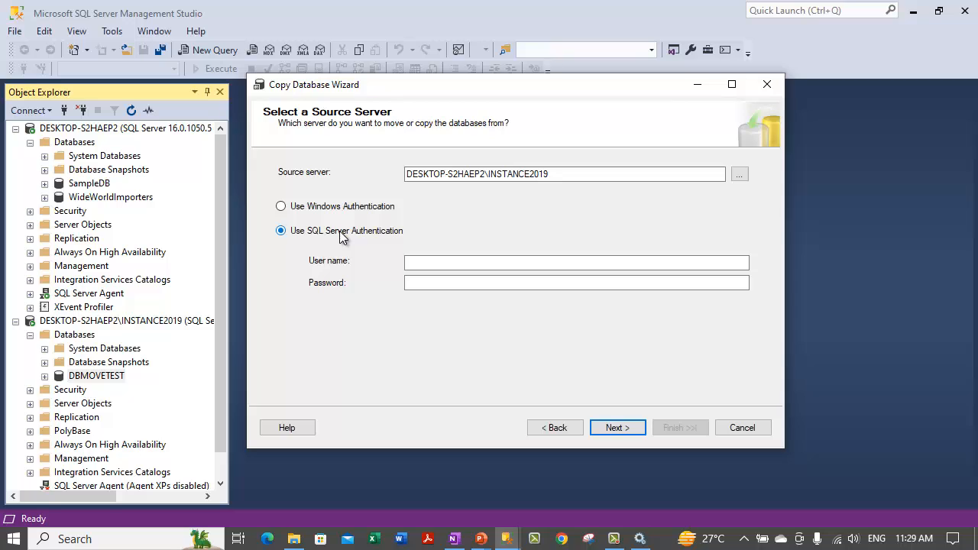
{"action": "left_click", "coordinate": [351, 208]}
{"action": "left_click", "coordinate": [616, 428]}
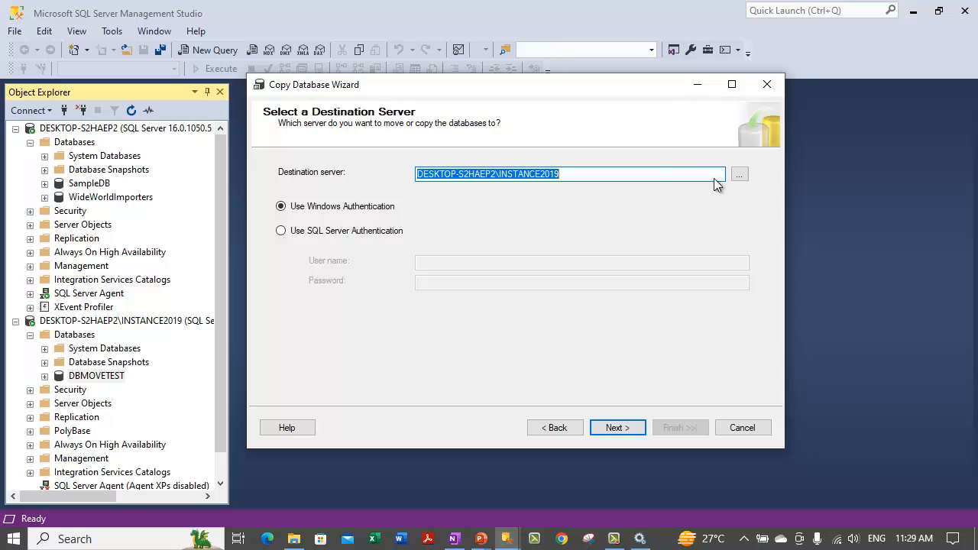
Step: Choose the local server DESKTOP-S2HAEP2 as the destination with Windows Authentication and proceed to the transfer method
{"action": "left_click", "coordinate": [739, 175]}
{"action": "left_click", "coordinate": [403, 191]}
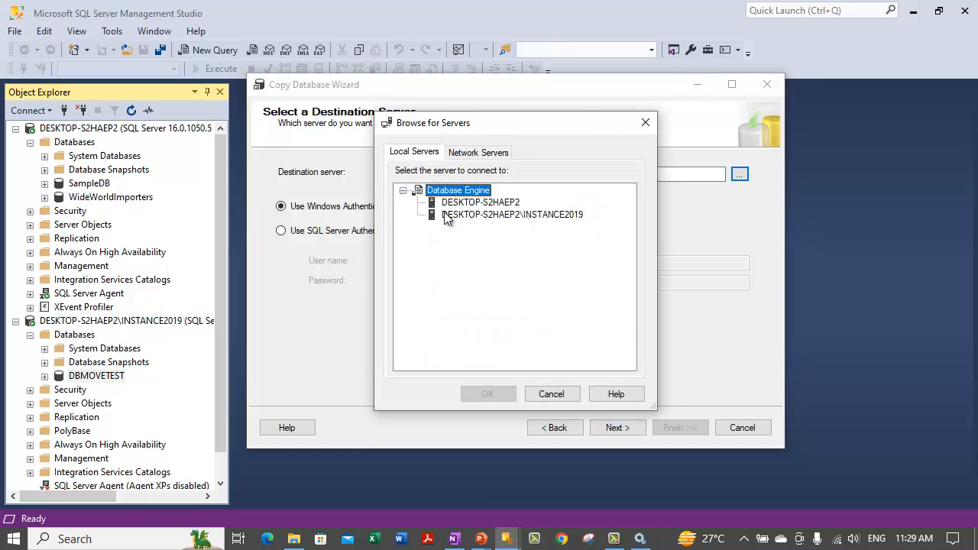
{"action": "key", "text": "Down"}
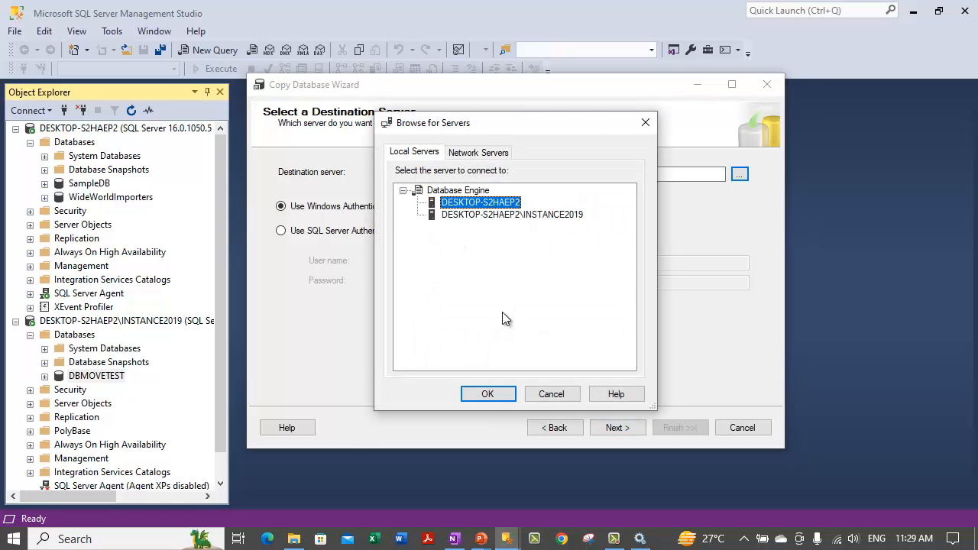
{"action": "left_click", "coordinate": [495, 394]}
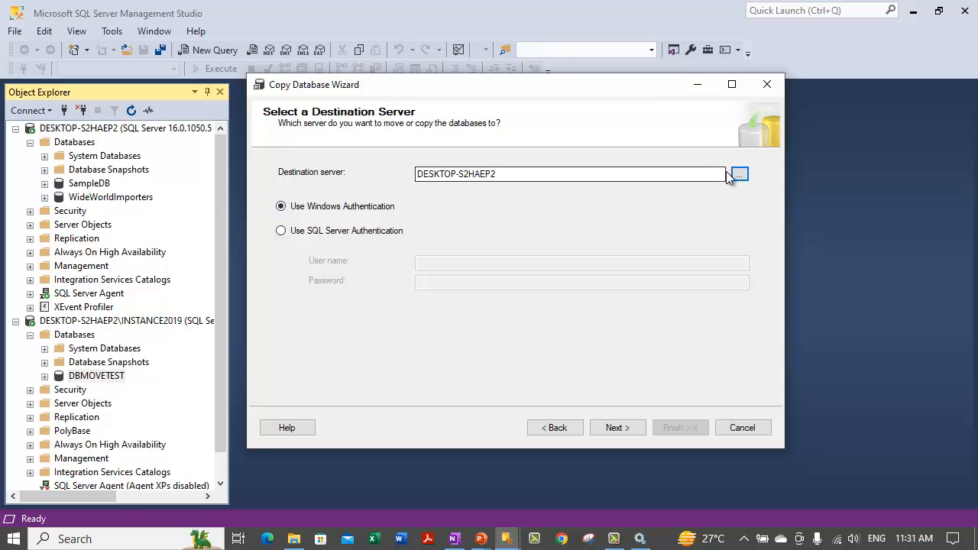
{"action": "left_click", "coordinate": [738, 174]}
{"action": "left_click", "coordinate": [403, 190]}
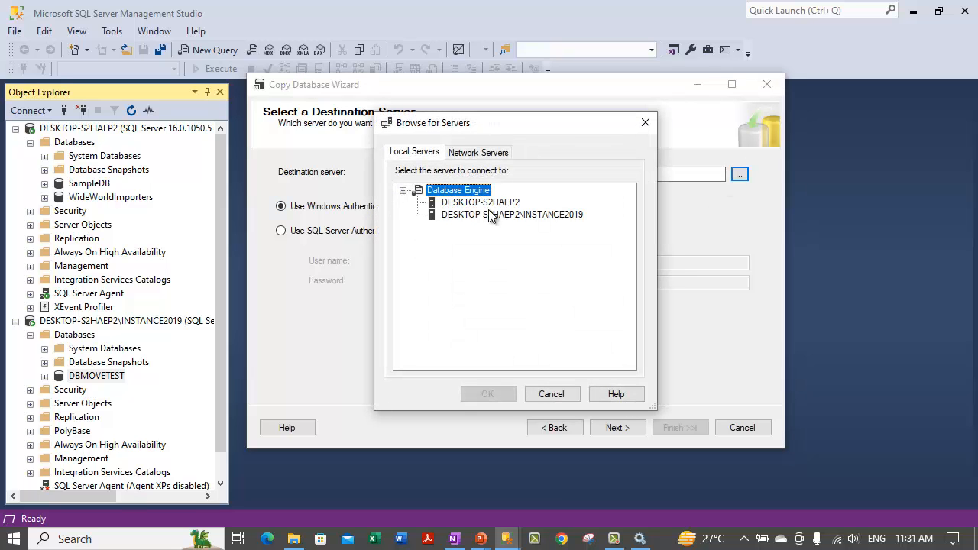
{"action": "left_click", "coordinate": [482, 202]}
{"action": "left_click", "coordinate": [489, 394]}
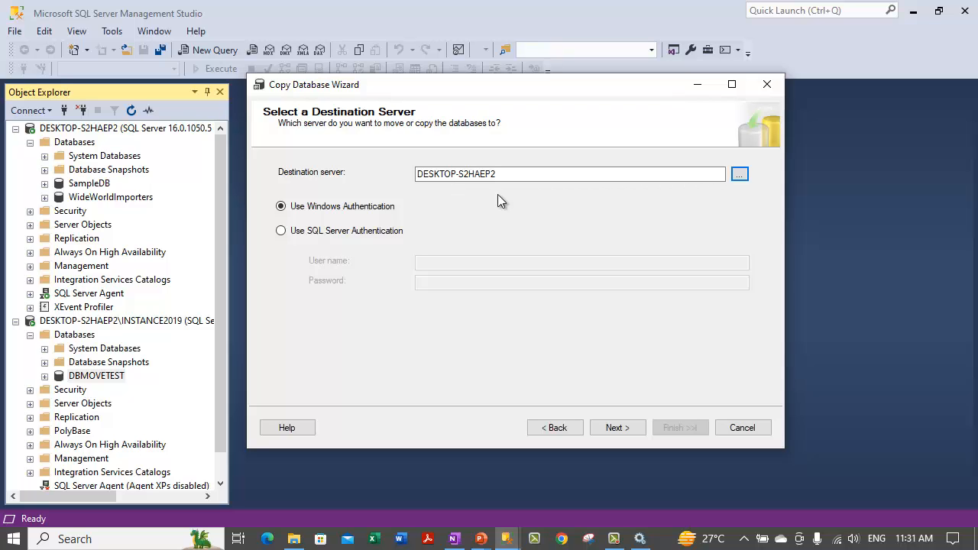
{"action": "left_click", "coordinate": [620, 429]}
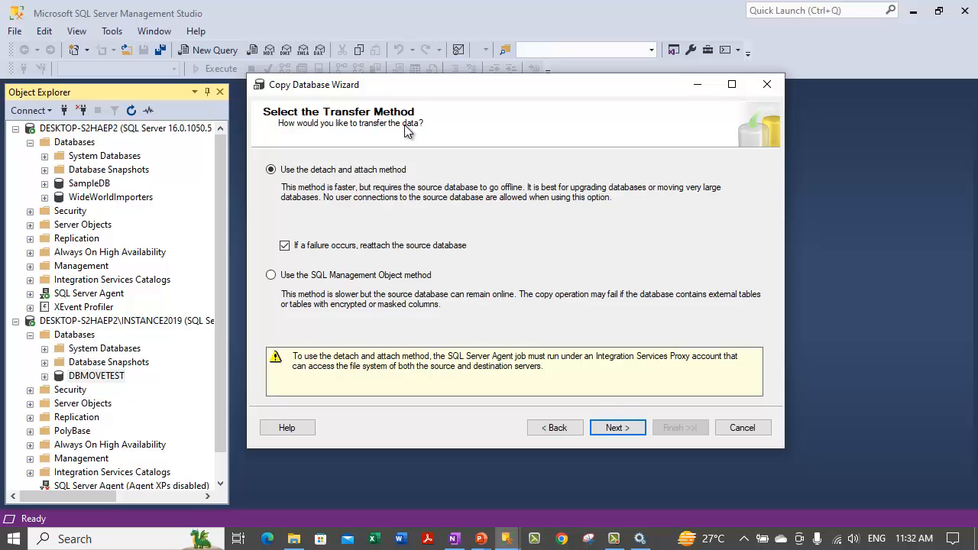
Step: Compare the transfer methods, select the detach and attach method and proceed to the database selection
{"action": "left_click", "coordinate": [349, 278]}
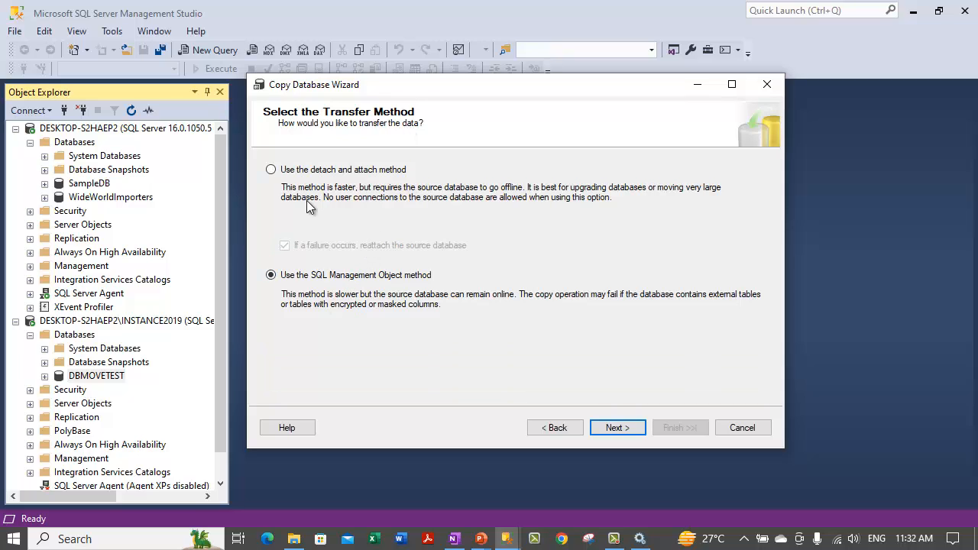
{"action": "left_click", "coordinate": [310, 171]}
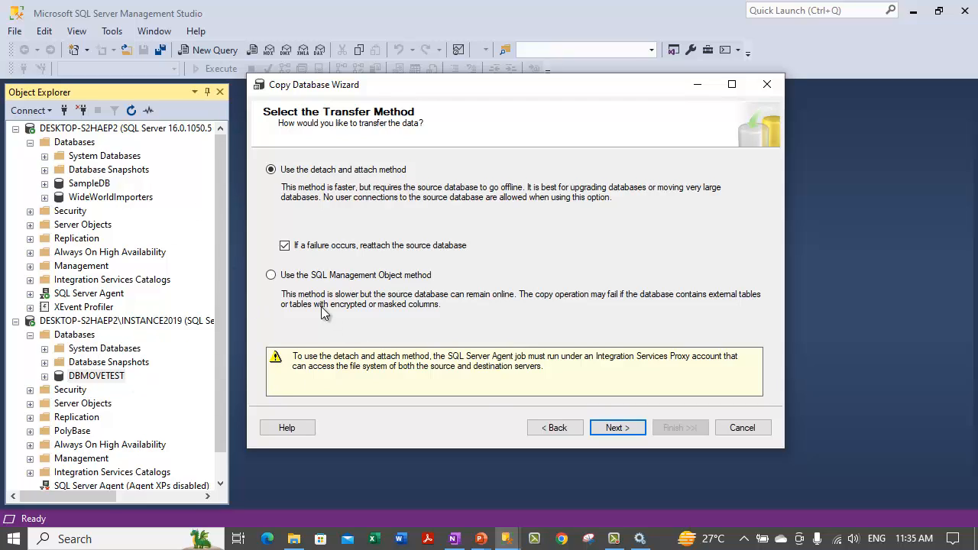
{"action": "left_click", "coordinate": [619, 429]}
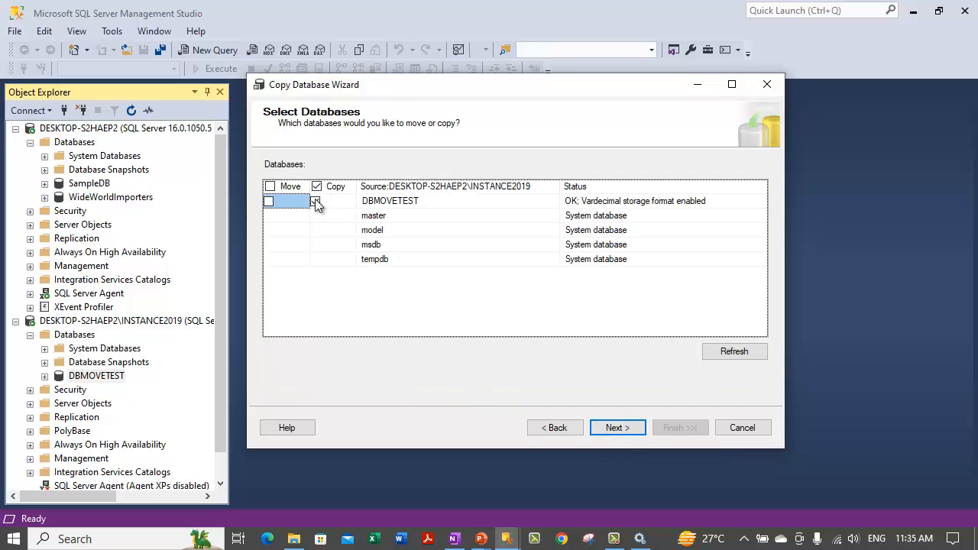
Step: Mark the DBMOVETEST database to be copied rather than moved and proceed to the destination database configuration
{"action": "left_click", "coordinate": [268, 203]}
{"action": "left_click", "coordinate": [315, 202]}
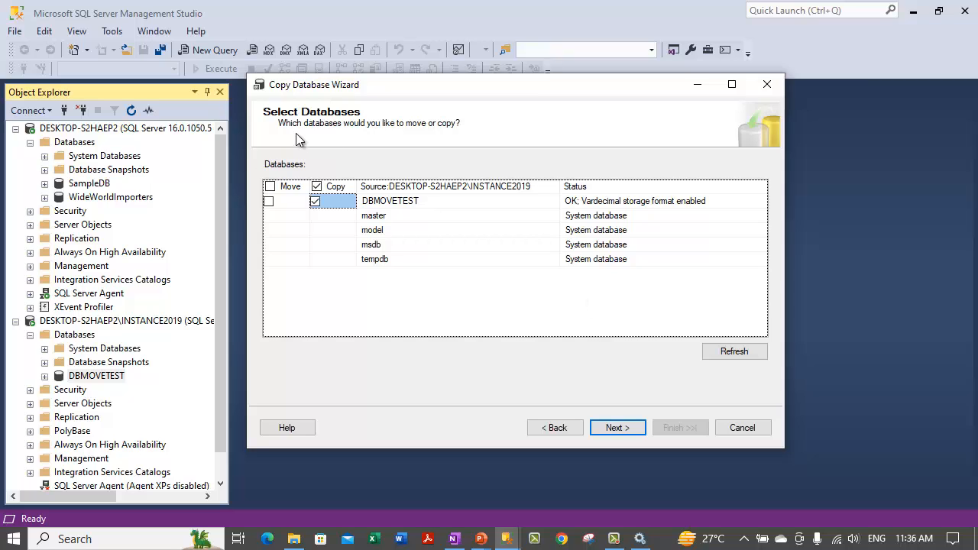
{"action": "left_click", "coordinate": [618, 429]}
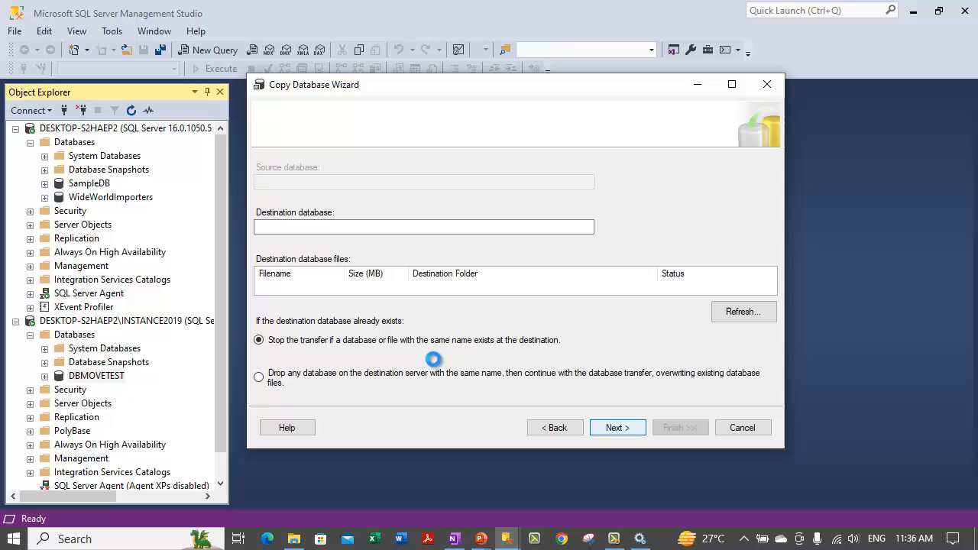
Step: Name the destination database DBMOVETEST_COPY and adjust the width of the Destination Folder column in its file list
{"action": "left_click", "coordinate": [322, 226]}
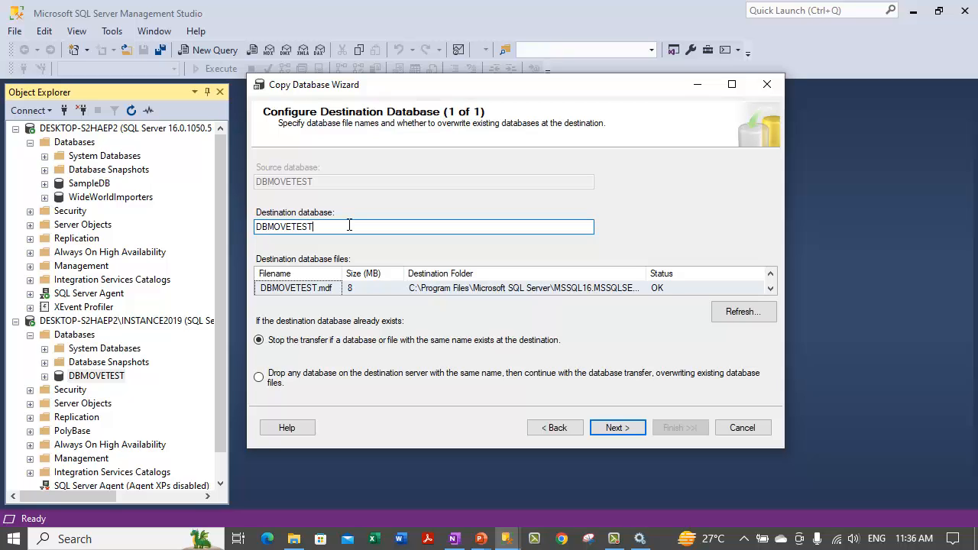
{"action": "type", "text": "_COPY"}
{"action": "key", "text": "BackSpace"}
{"action": "key", "text": "BackSpace"}
{"action": "key", "text": "BackSpace"}
{"action": "key", "text": "BackSpace"}
{"action": "key", "text": "BackSpace"}
{"action": "type", "text": "_COPT"}
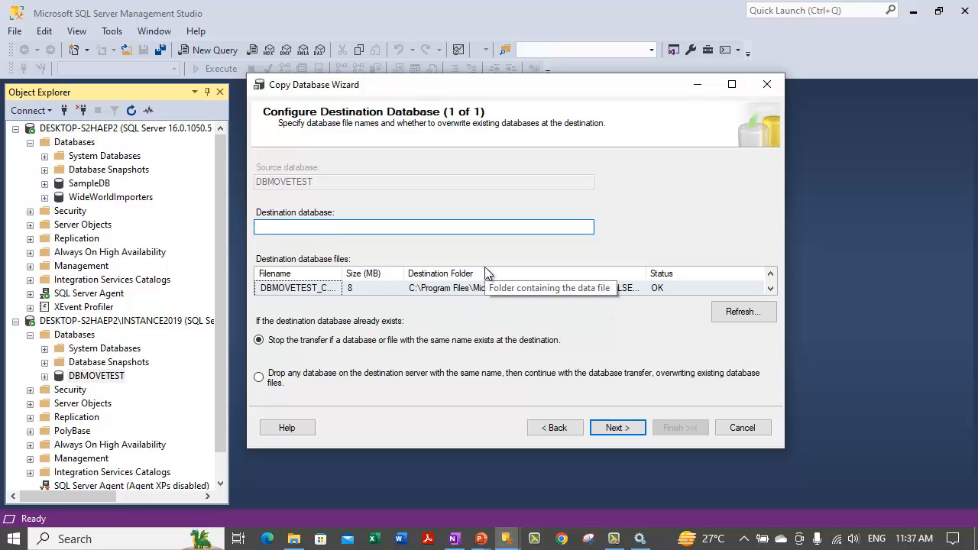
{"action": "key", "text": "BackSpace"}
{"action": "type", "text": "Y"}
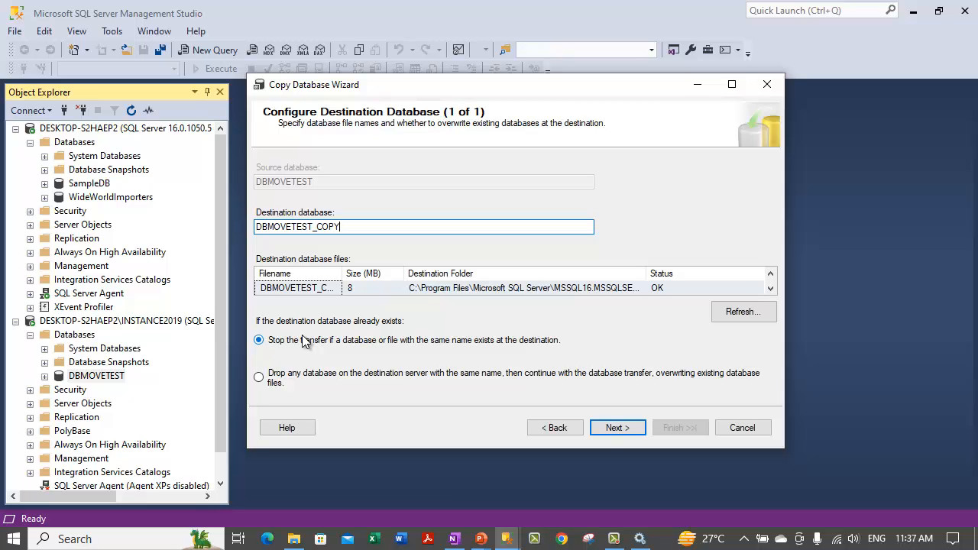
{"action": "double_click", "coordinate": [646, 273]}
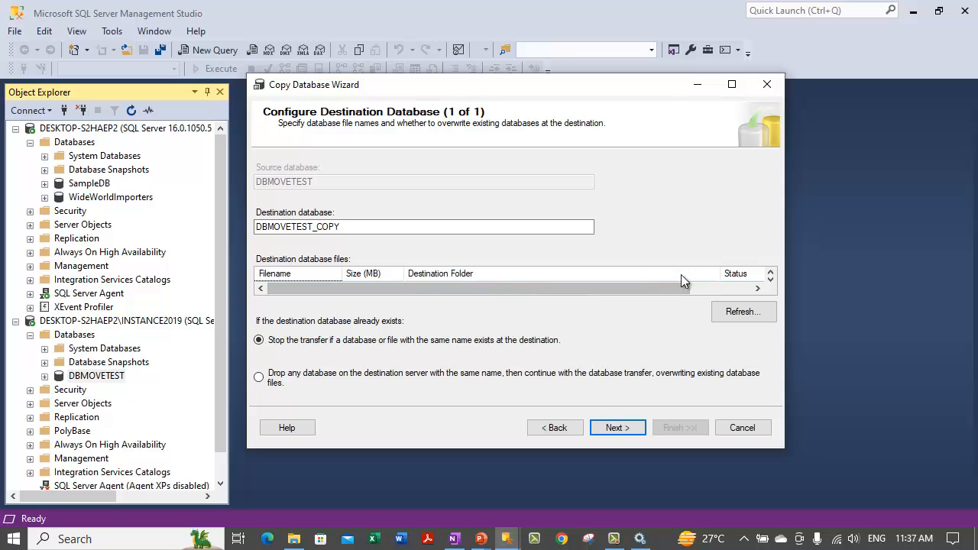
{"action": "left_click_drag", "start_coordinate": [721, 273], "coordinate": [635, 281]}
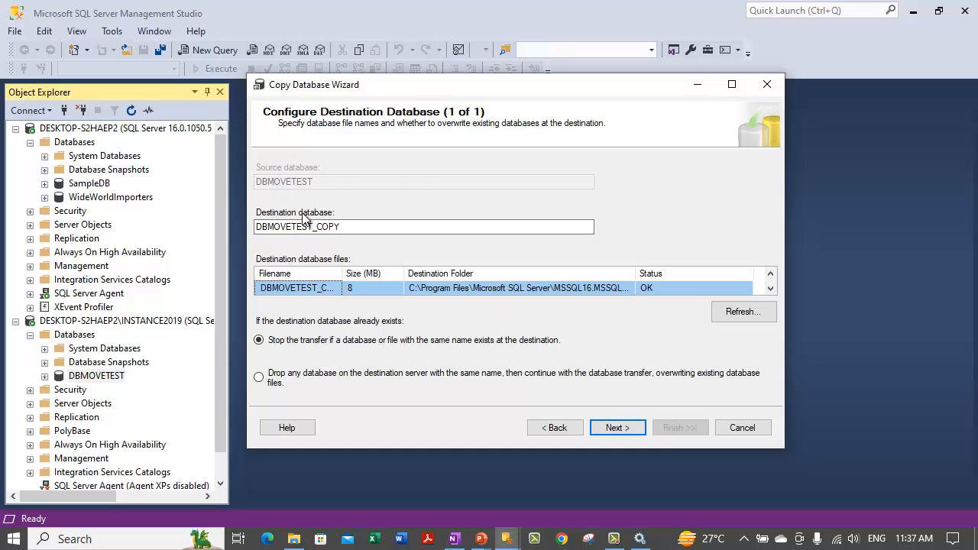
Step: Keep the option to stop the transfer if the destination database or file already exists, and proceed to the server objects selection
{"action": "left_click_drag", "start_coordinate": [341, 226], "coordinate": [261, 227]}
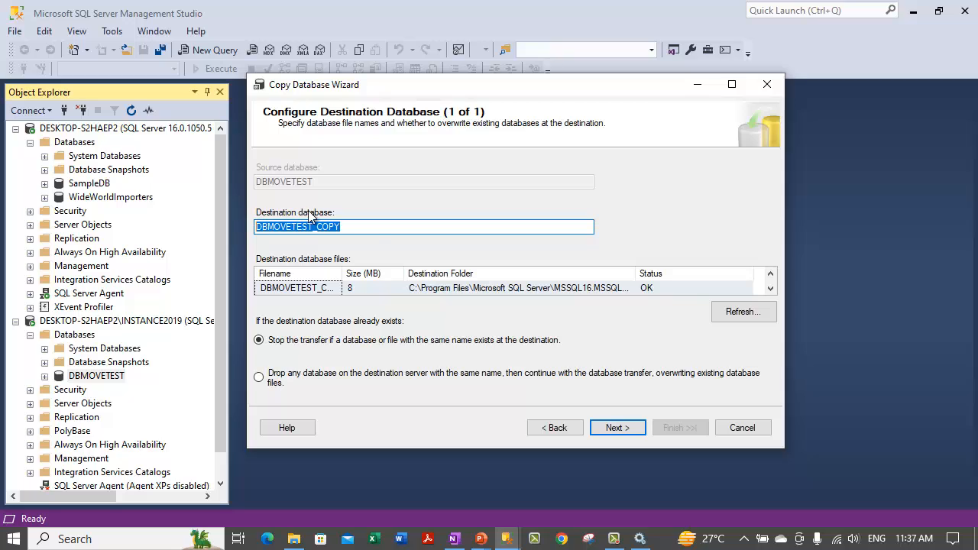
{"action": "left_click", "coordinate": [377, 227]}
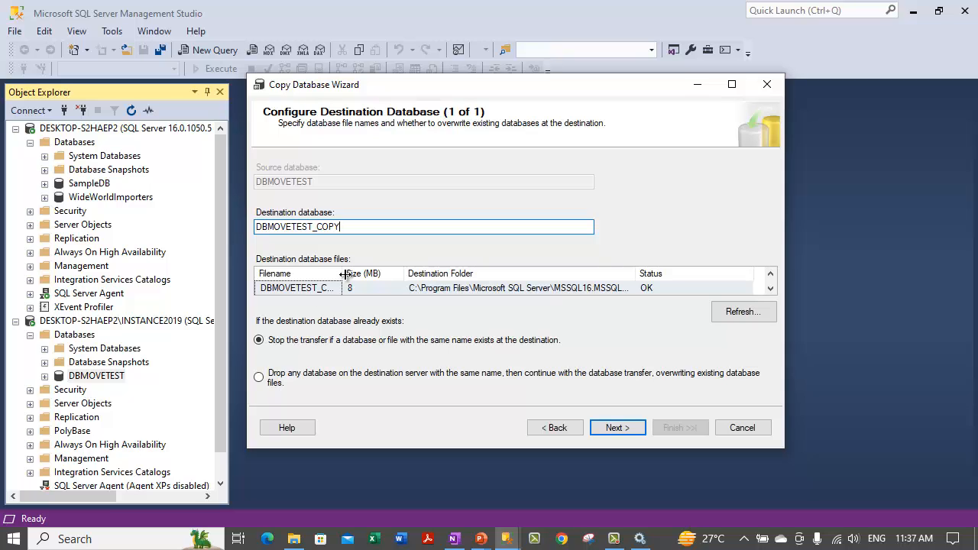
{"action": "left_click_drag", "start_coordinate": [344, 277], "coordinate": [356, 278]}
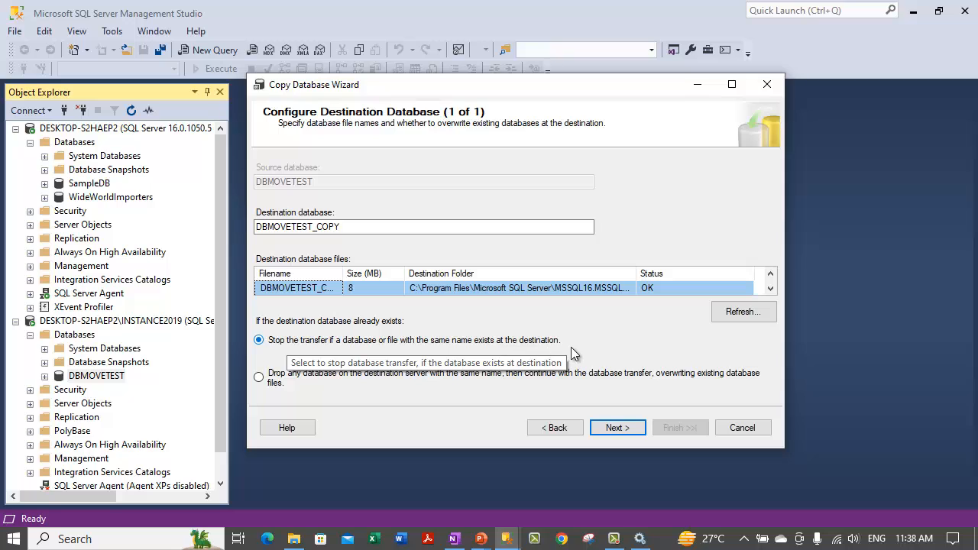
{"action": "left_click", "coordinate": [266, 379]}
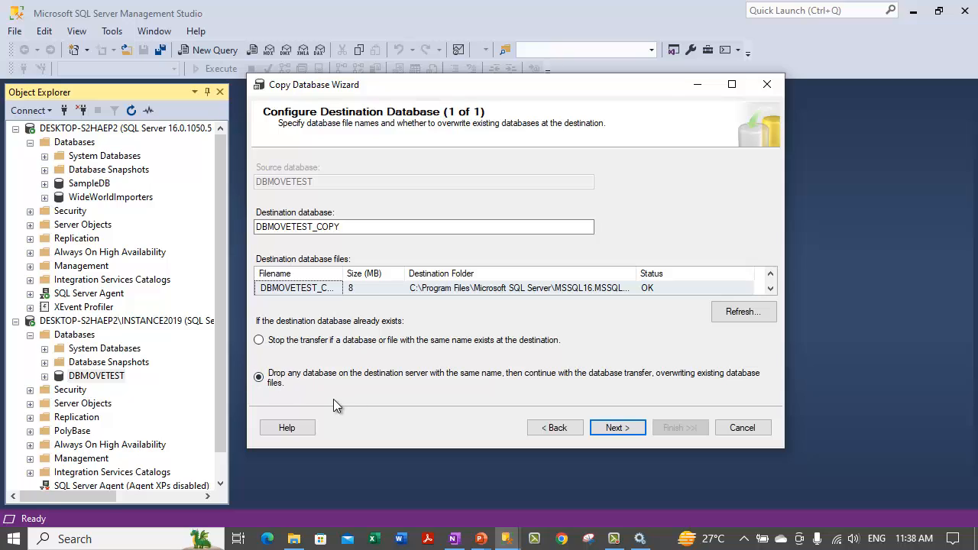
{"action": "left_click", "coordinate": [272, 340]}
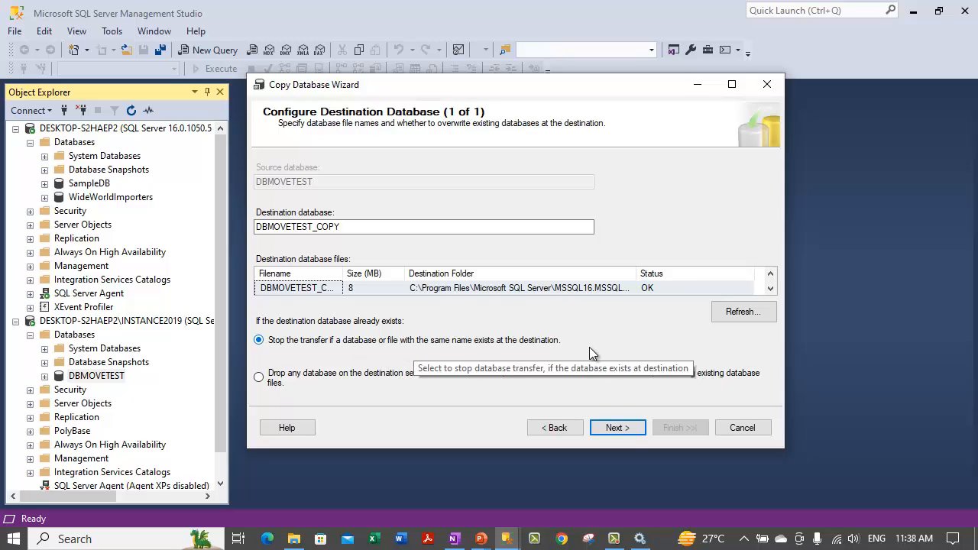
{"action": "left_click", "coordinate": [623, 432]}
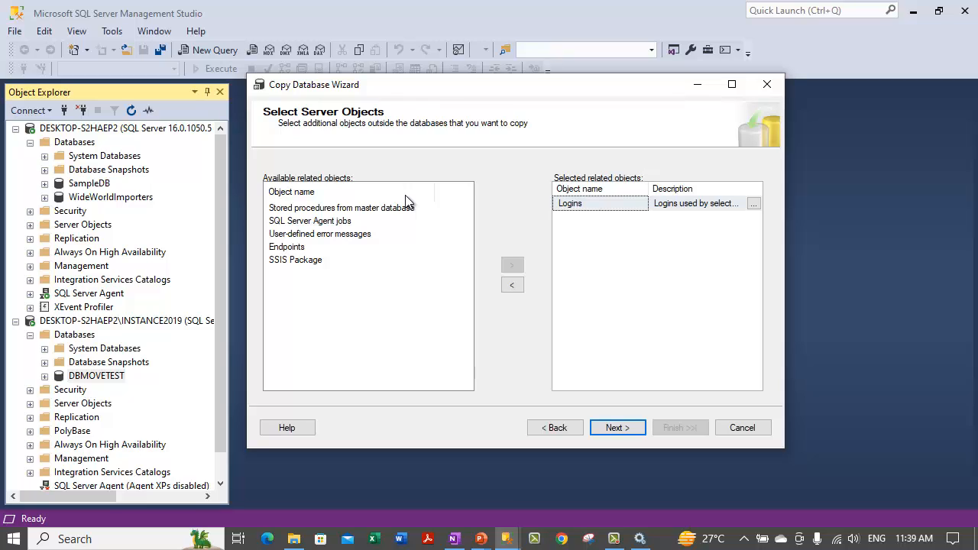
Step: Open the copy options of the selected Logins object, review the logins used by the database and cancel the dialog
{"action": "left_click", "coordinate": [313, 248]}
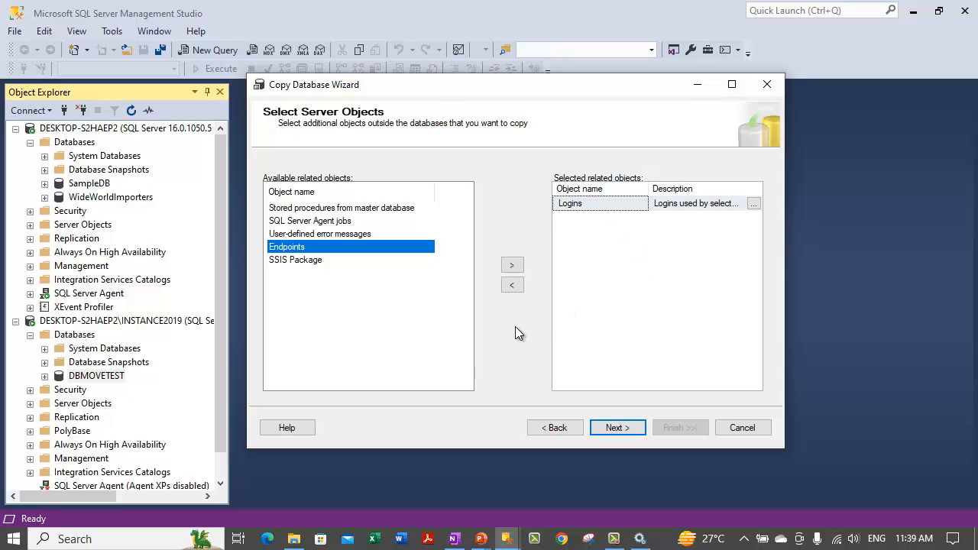
{"action": "left_click", "coordinate": [603, 205]}
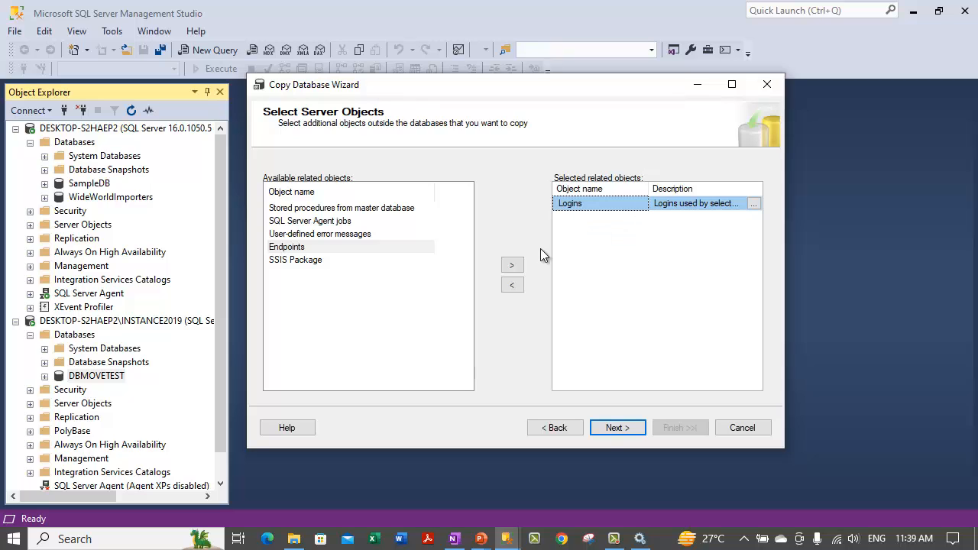
{"action": "left_click", "coordinate": [753, 204]}
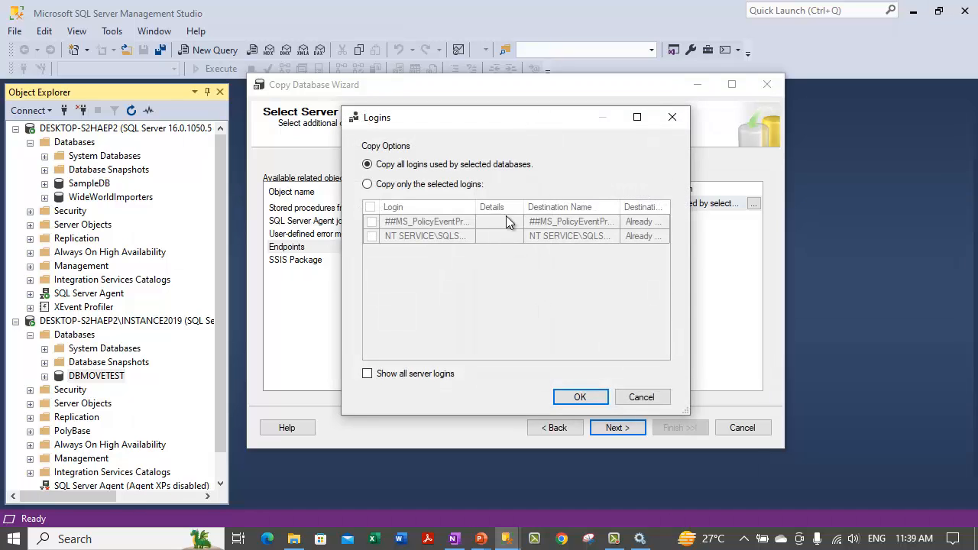
{"action": "left_click", "coordinate": [622, 397]}
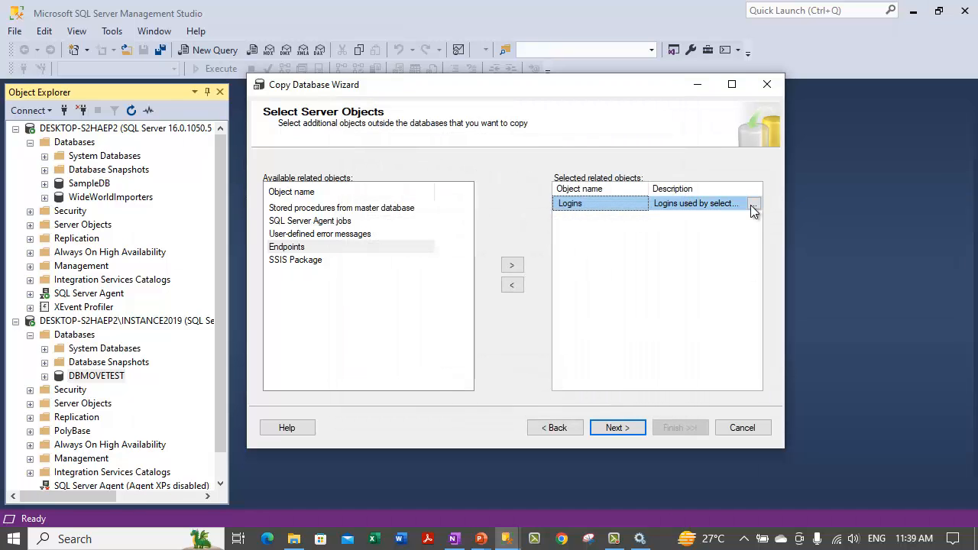
Step: Show all server logins in the Logins copy options, examine their names and destination status under selective copying, and cancel the dialog
{"action": "left_click", "coordinate": [752, 204]}
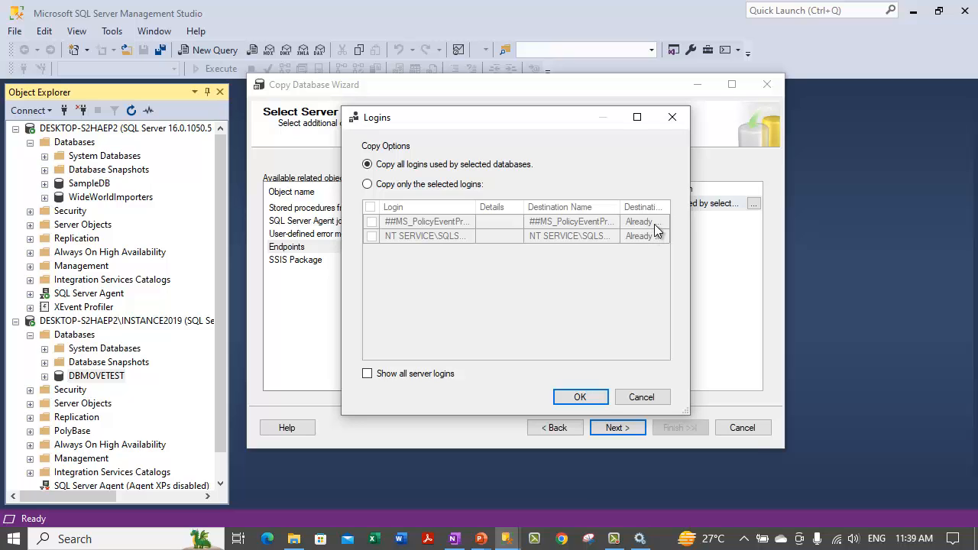
{"action": "left_click", "coordinate": [368, 373]}
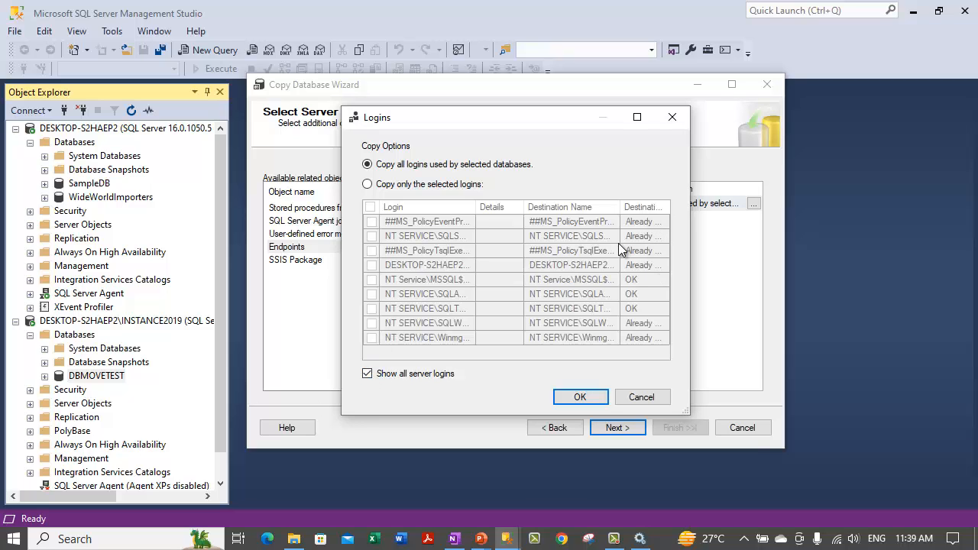
{"action": "left_click", "coordinate": [430, 185]}
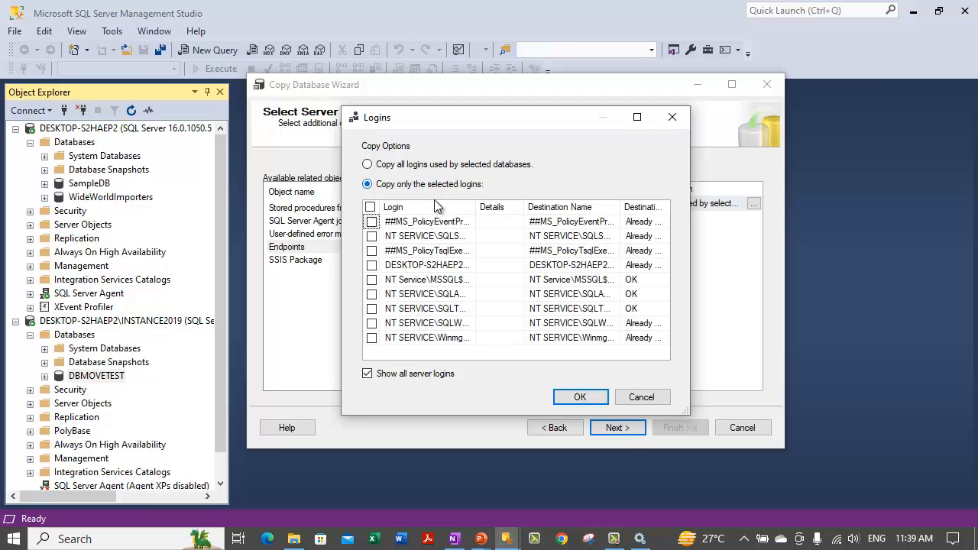
{"action": "left_click", "coordinate": [382, 165]}
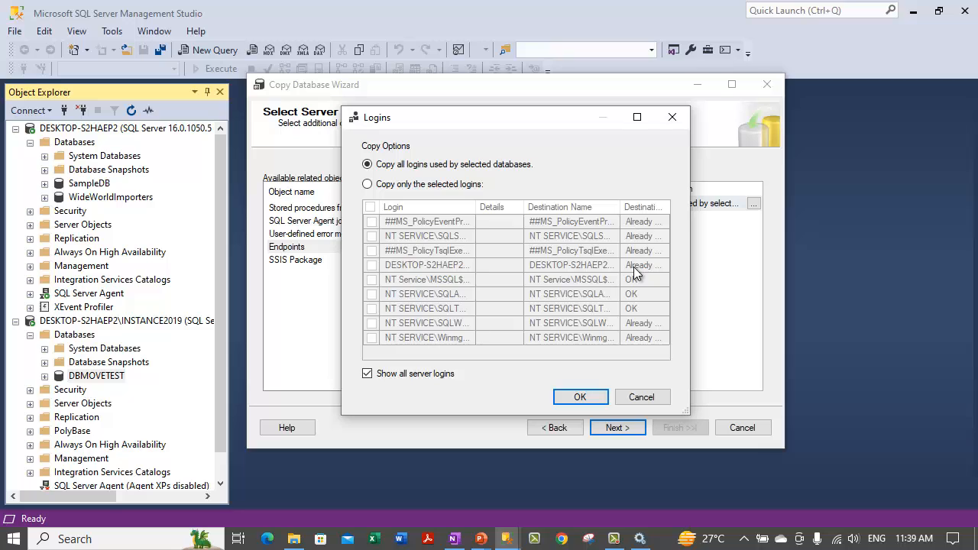
{"action": "left_click", "coordinate": [367, 184]}
{"action": "left_click_drag", "start_coordinate": [476, 206], "coordinate": [567, 207]}
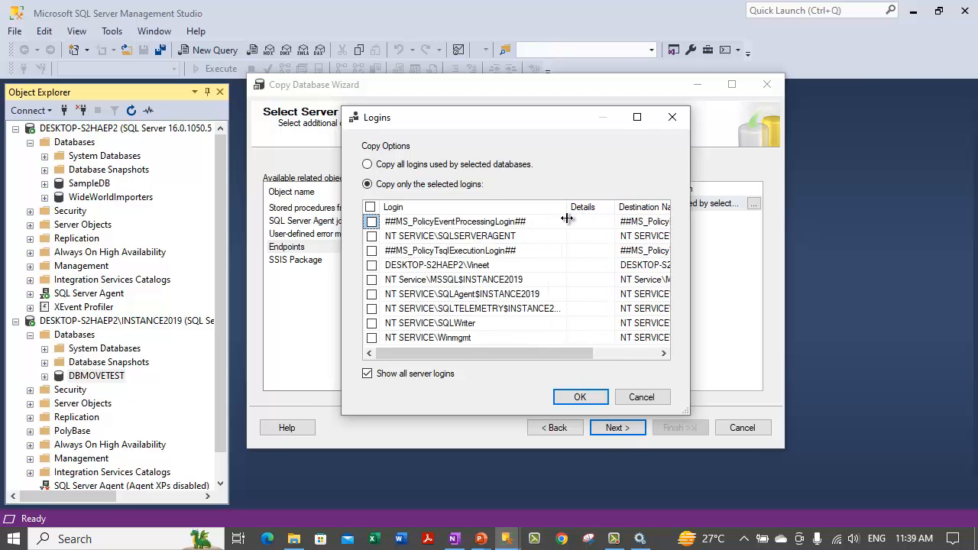
{"action": "left_click", "coordinate": [482, 265]}
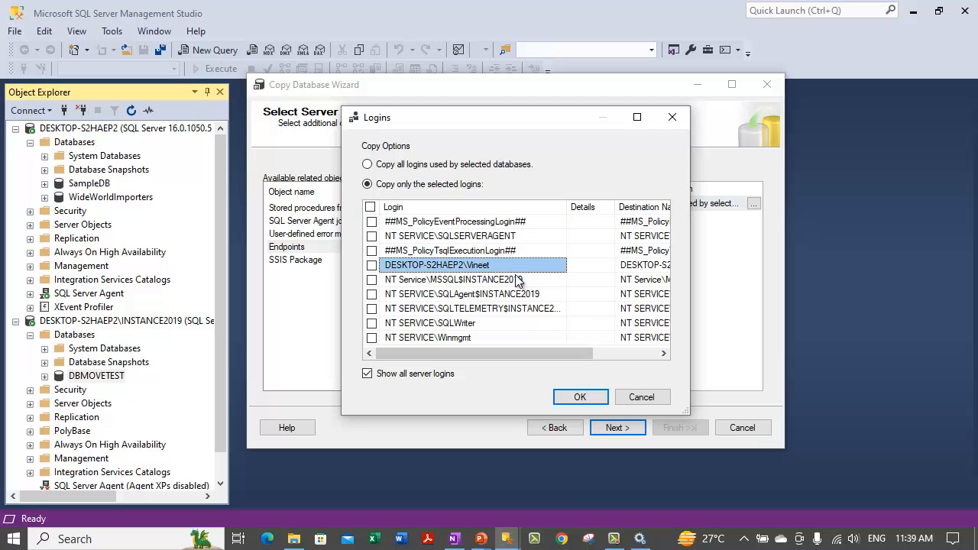
{"action": "left_click_drag", "start_coordinate": [521, 349], "coordinate": [625, 346]}
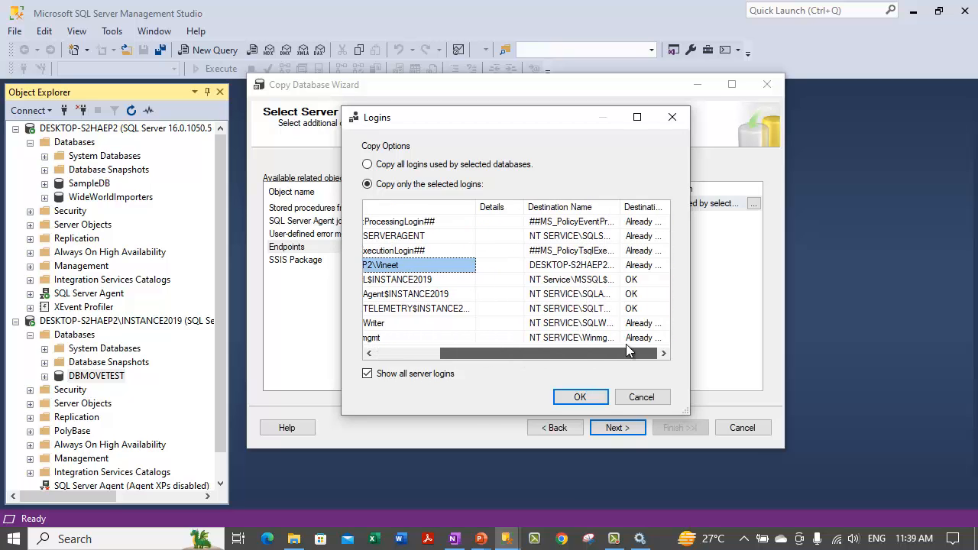
{"action": "left_click", "coordinate": [645, 265]}
{"action": "double_click", "coordinate": [668, 207]}
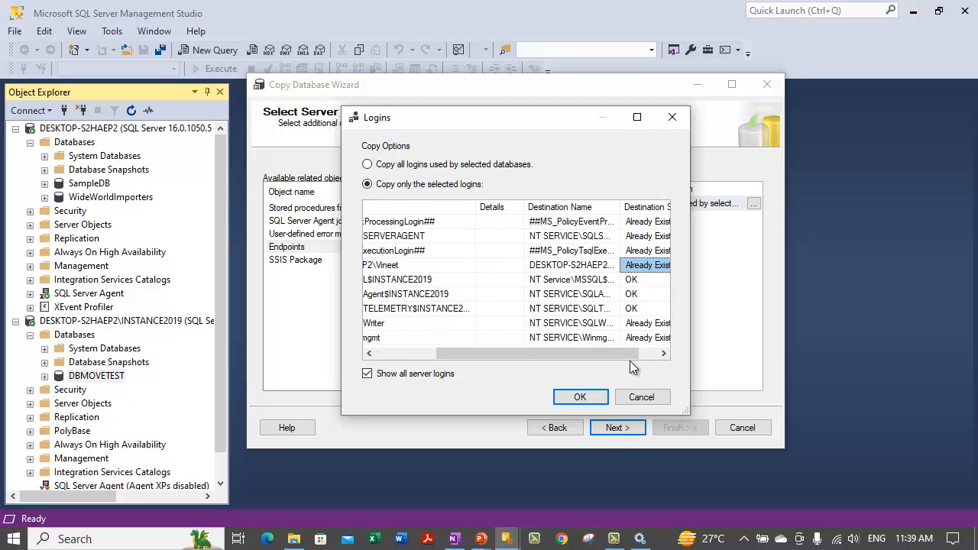
{"action": "left_click_drag", "start_coordinate": [627, 356], "coordinate": [644, 354]}
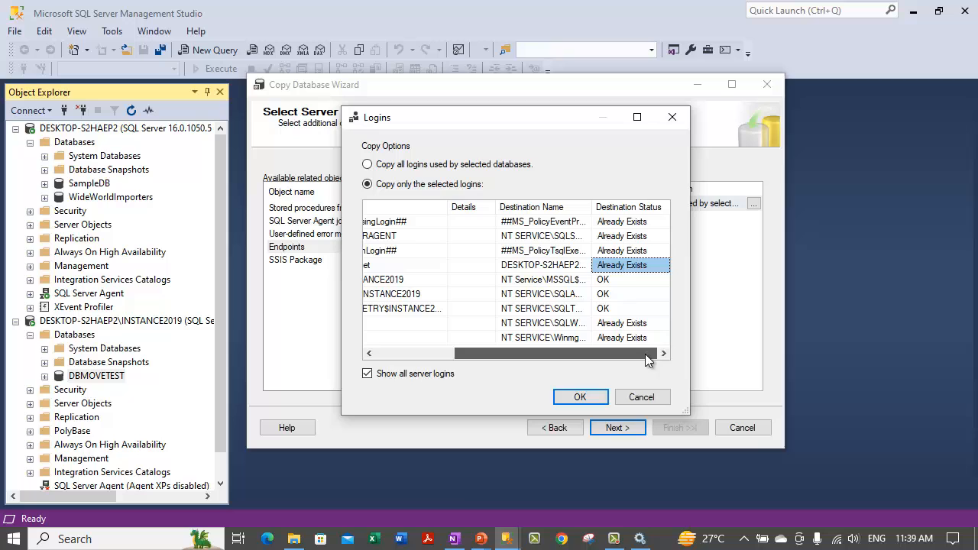
{"action": "left_click", "coordinate": [642, 399]}
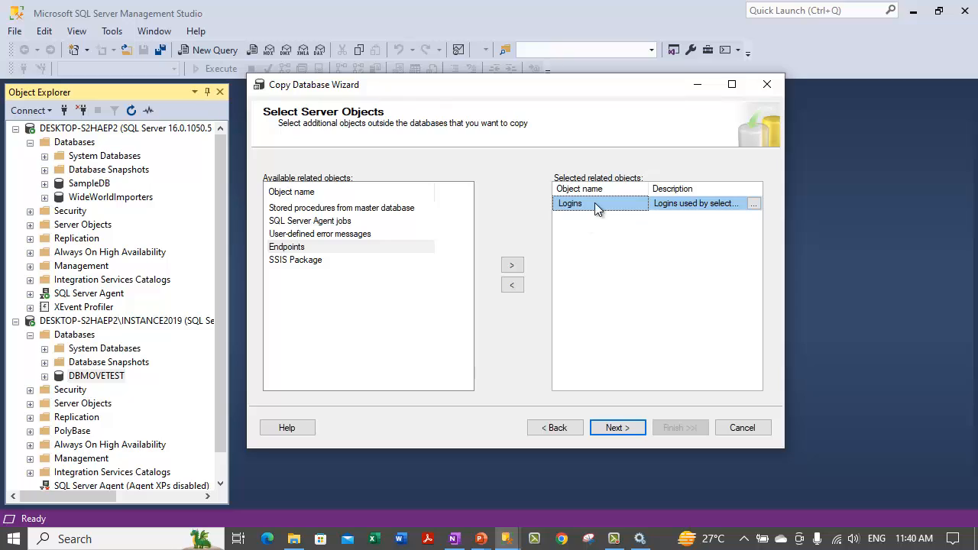
Step: Remove Logins from the related objects selected for copying
{"action": "left_click", "coordinate": [510, 290]}
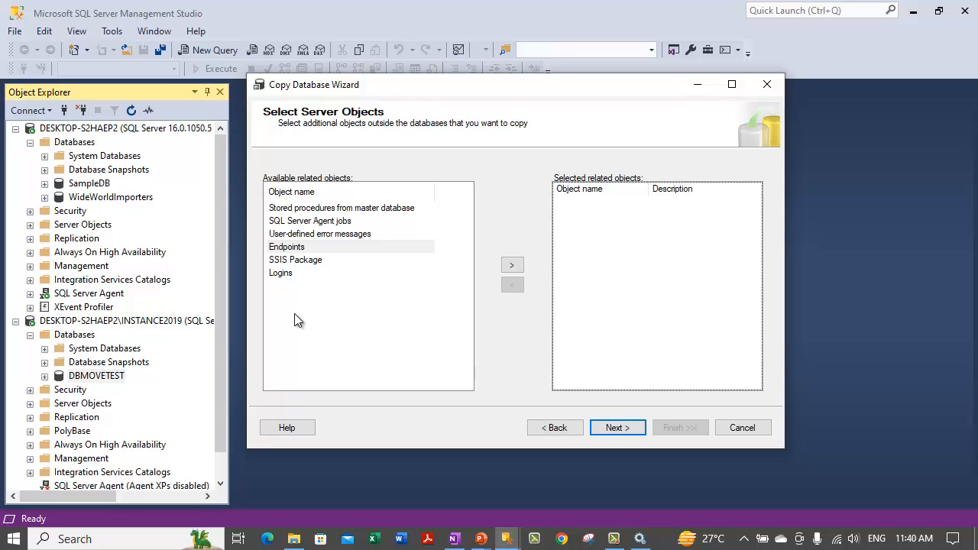
{"action": "left_click", "coordinate": [283, 273]}
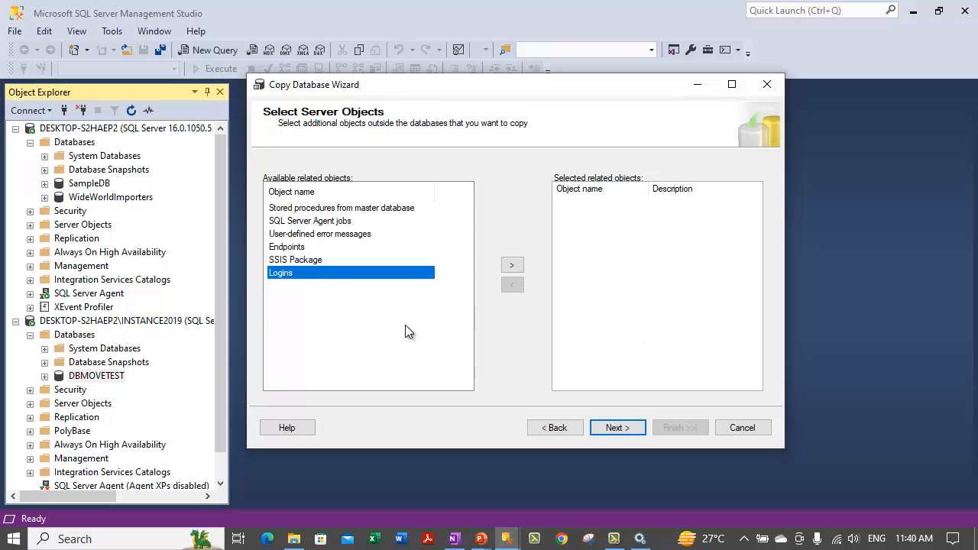
{"action": "left_click", "coordinate": [599, 204]}
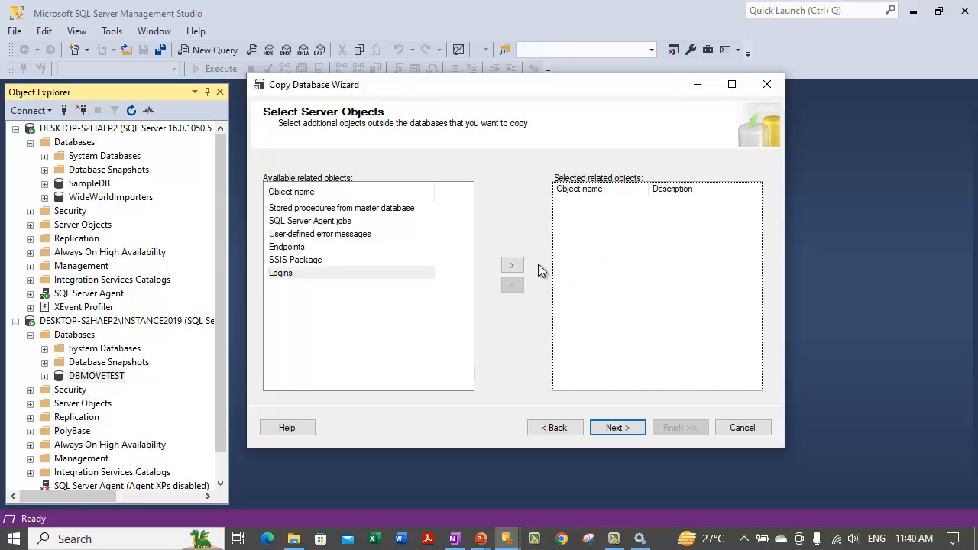
{"action": "left_click", "coordinate": [352, 272]}
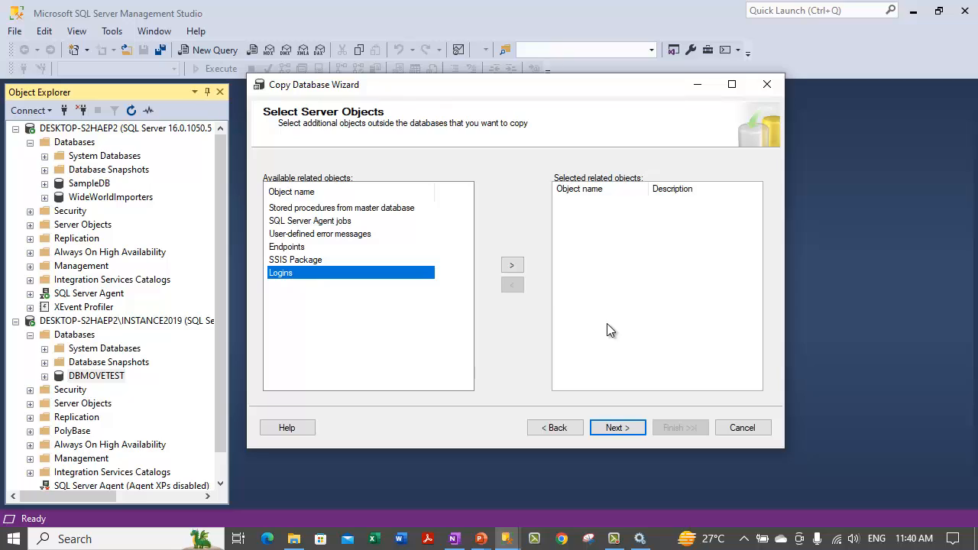
Step: Review the available related object types: master database stored procedures, Logins, SQL Server Agent jobs, user-defined error messages, Endpoints and SSIS Package
{"action": "left_click", "coordinate": [310, 209]}
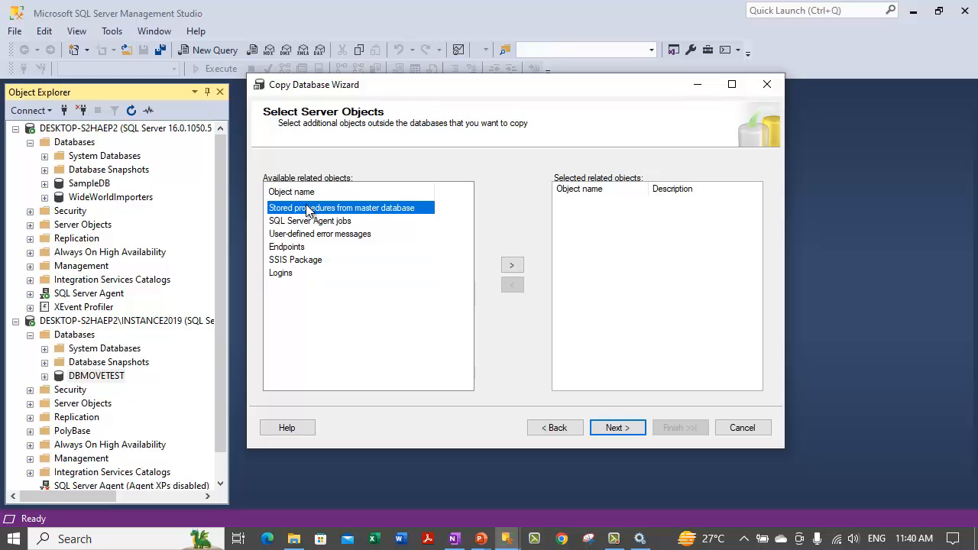
{"action": "left_click", "coordinate": [275, 273]}
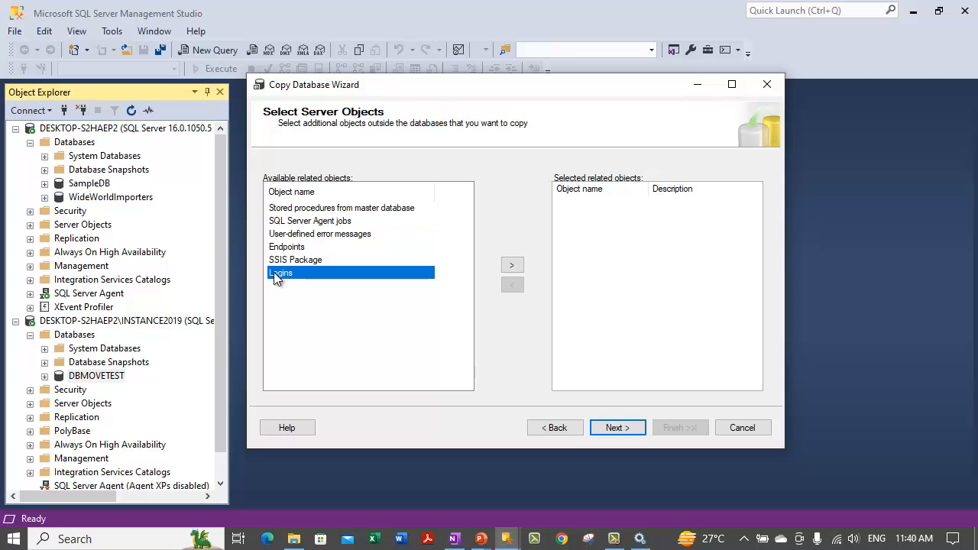
{"action": "left_click", "coordinate": [319, 221]}
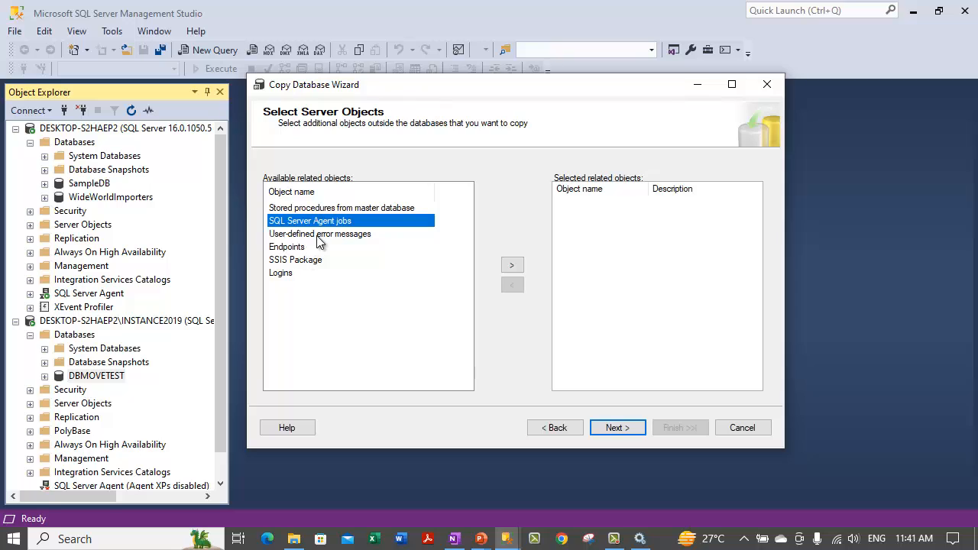
{"action": "left_click", "coordinate": [322, 235]}
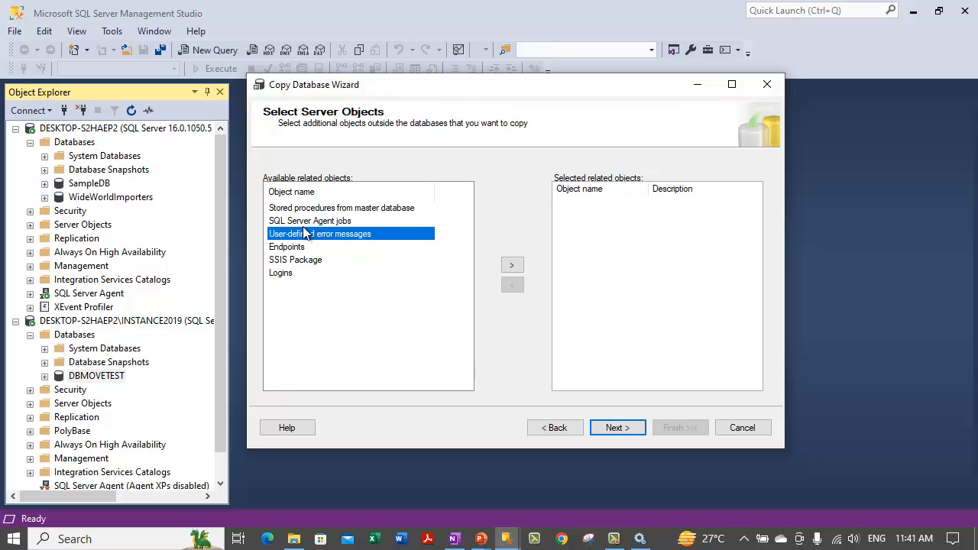
{"action": "left_click", "coordinate": [291, 249]}
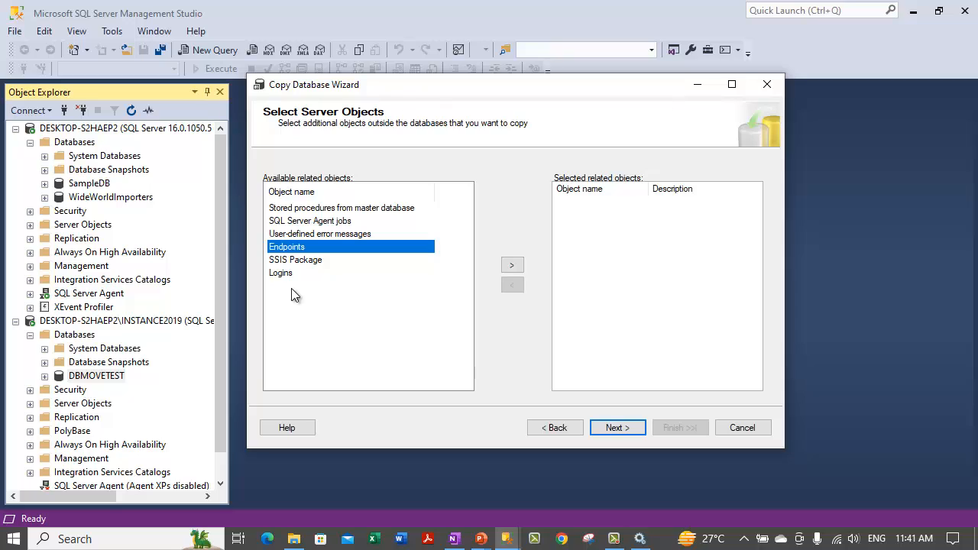
{"action": "left_click", "coordinate": [302, 260]}
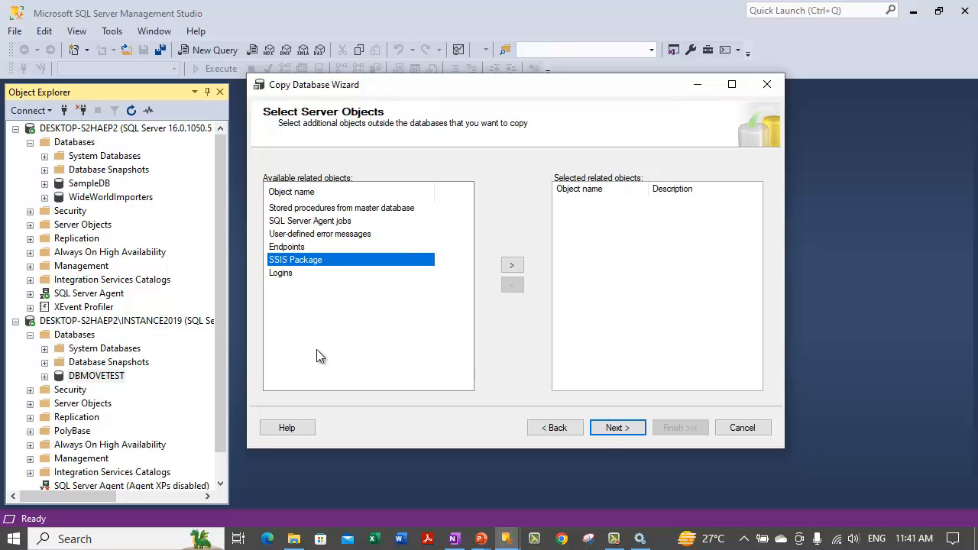
{"action": "left_click", "coordinate": [306, 210]}
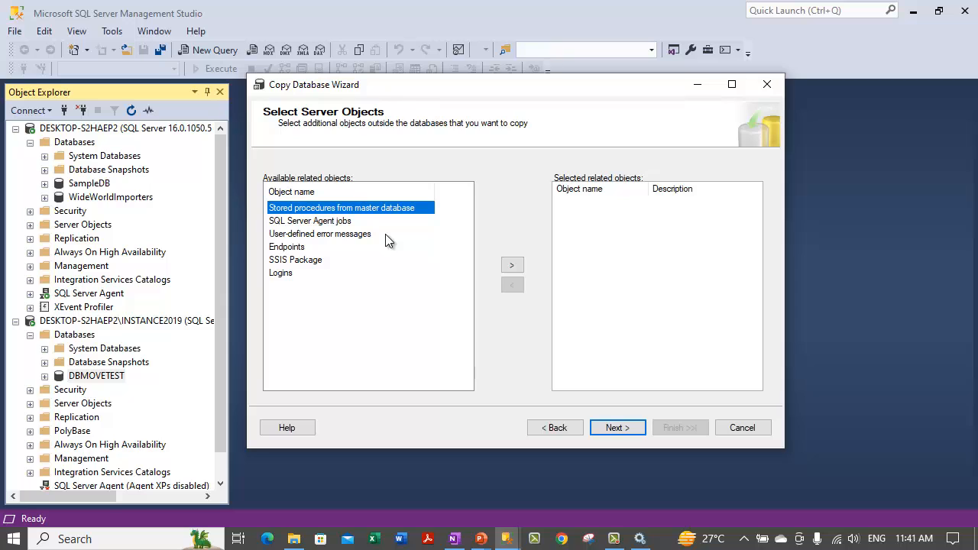
Step: View the package configuration page and go back to the destination database configuration
{"action": "left_click", "coordinate": [615, 430]}
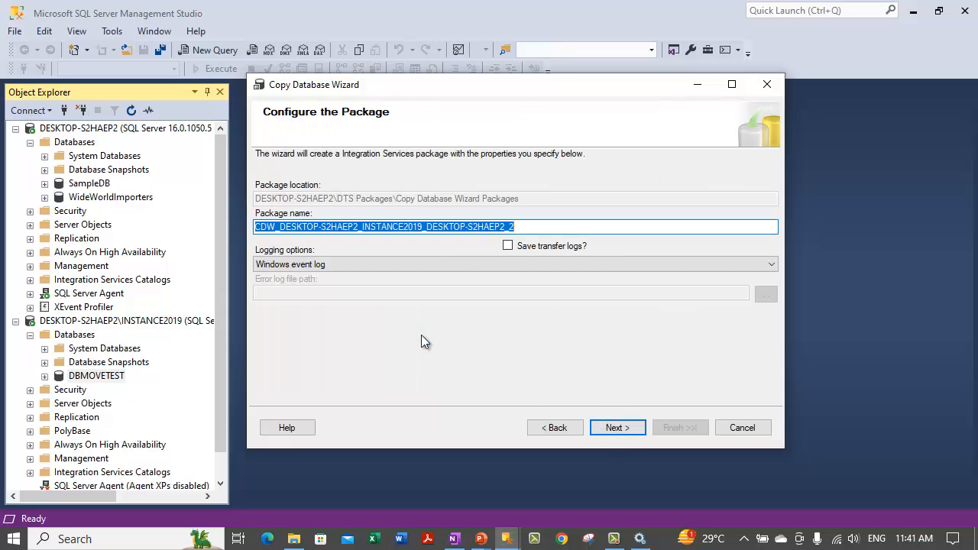
{"action": "left_click", "coordinate": [566, 429]}
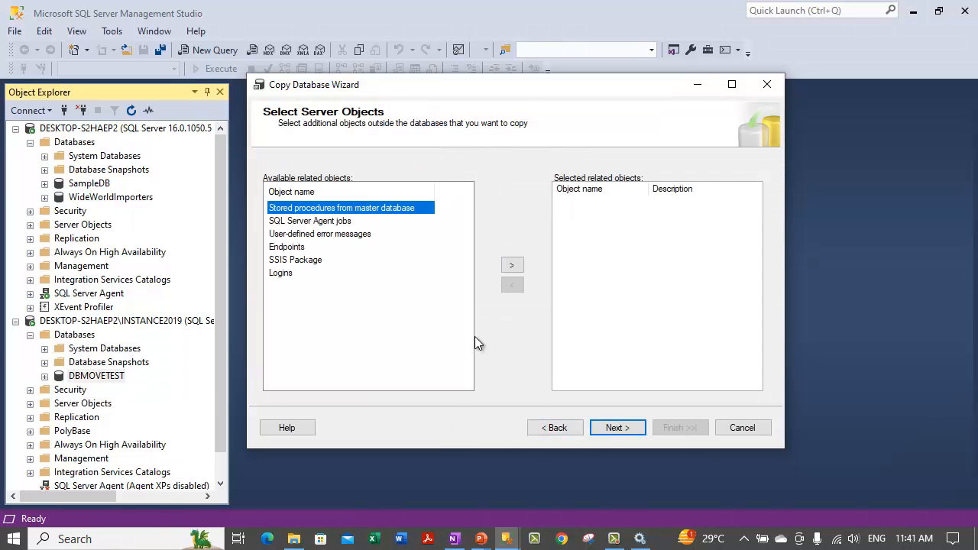
{"action": "left_click", "coordinate": [604, 429]}
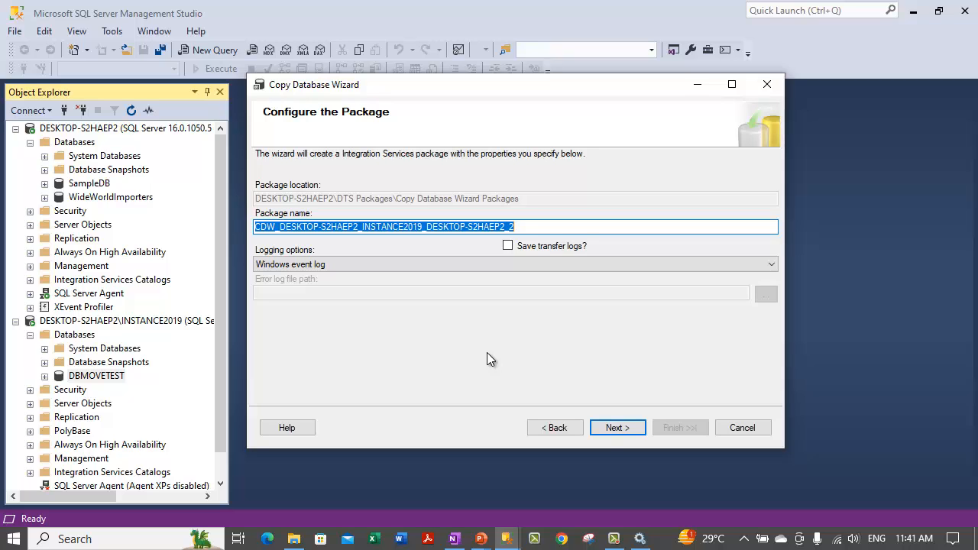
{"action": "left_click", "coordinate": [547, 428]}
{"action": "left_click", "coordinate": [555, 428]}
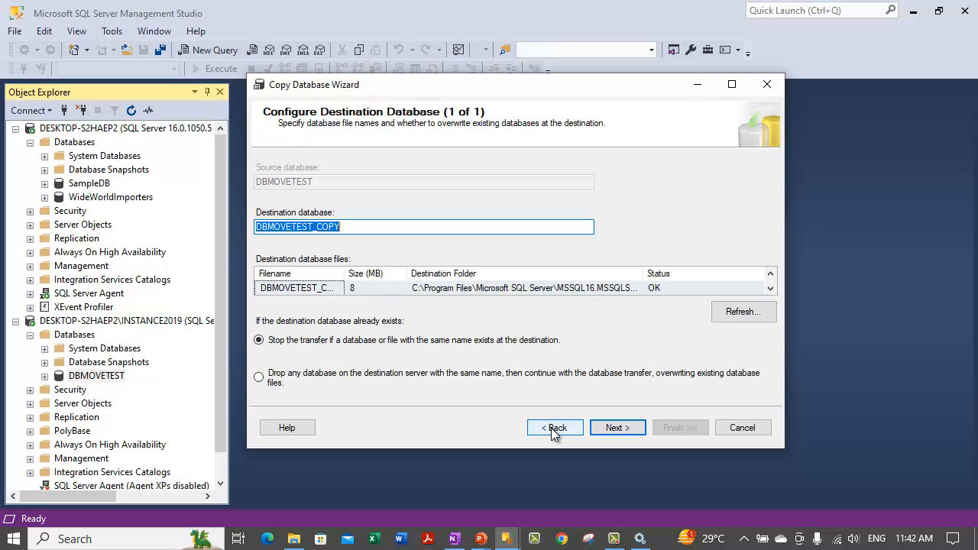
Step: Accept the destination database configuration, name the package DBMOVETEST_COPY, and enable saving of transfer logs
{"action": "left_click", "coordinate": [630, 430]}
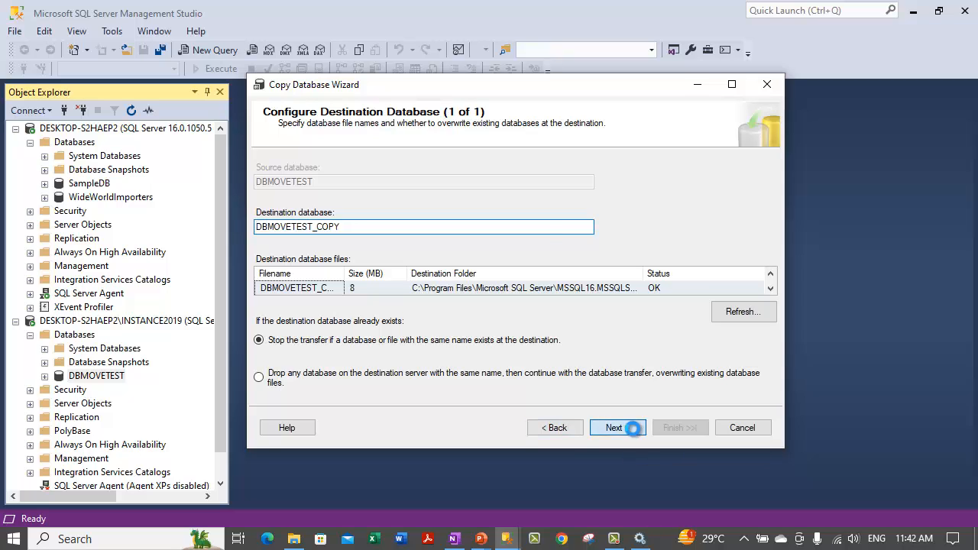
{"action": "left_click", "coordinate": [618, 428]}
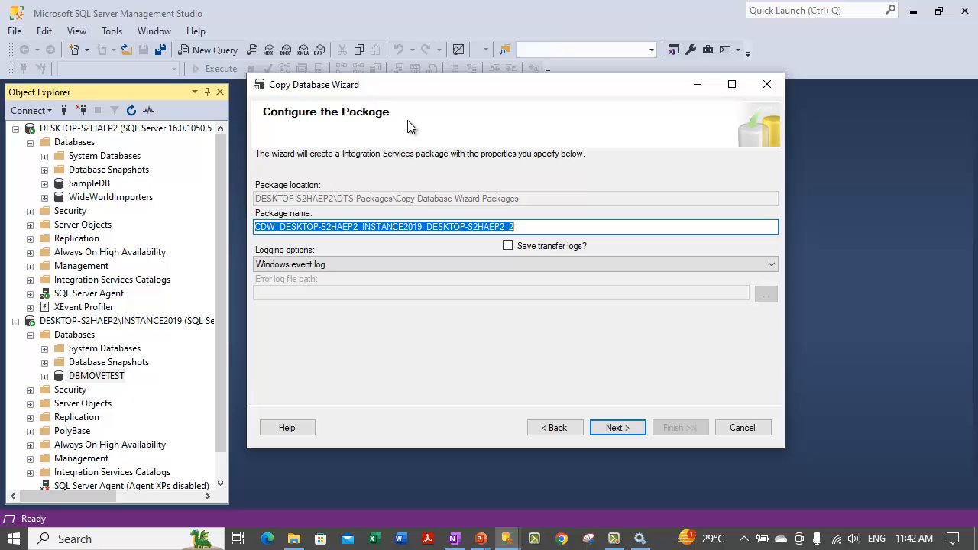
{"action": "left_click", "coordinate": [486, 224]}
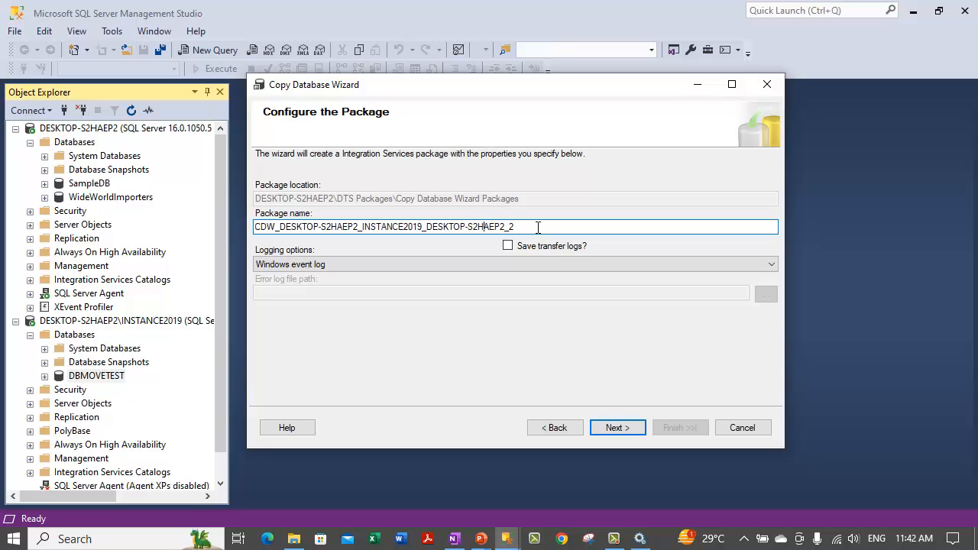
{"action": "left_click_drag", "start_coordinate": [538, 227], "coordinate": [228, 217]}
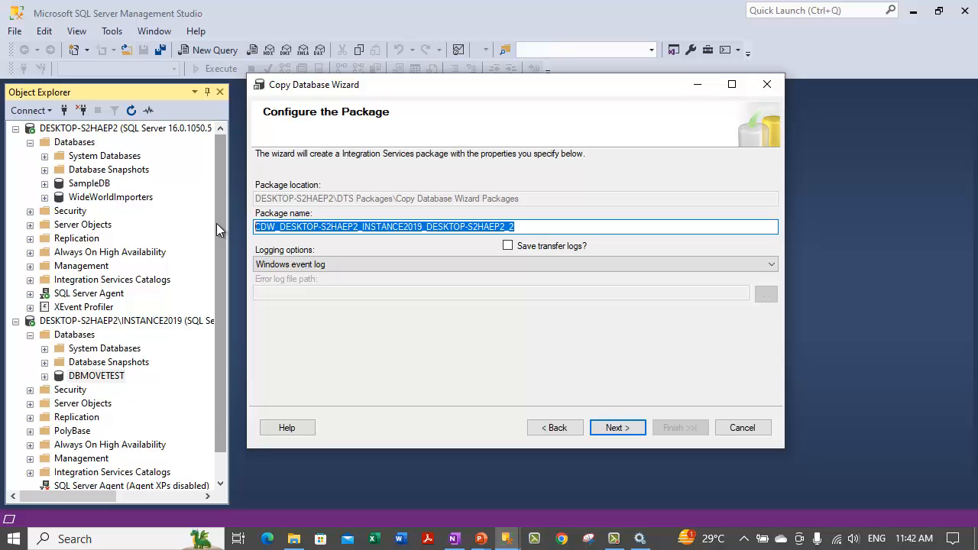
{"action": "type", "text": "DBMOVE"}
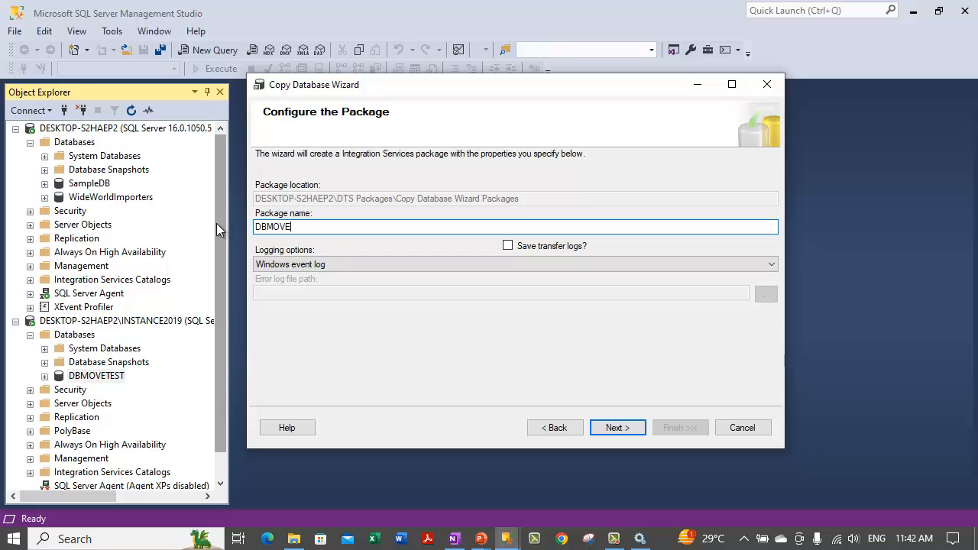
{"action": "type", "text": "TEST_COPY"}
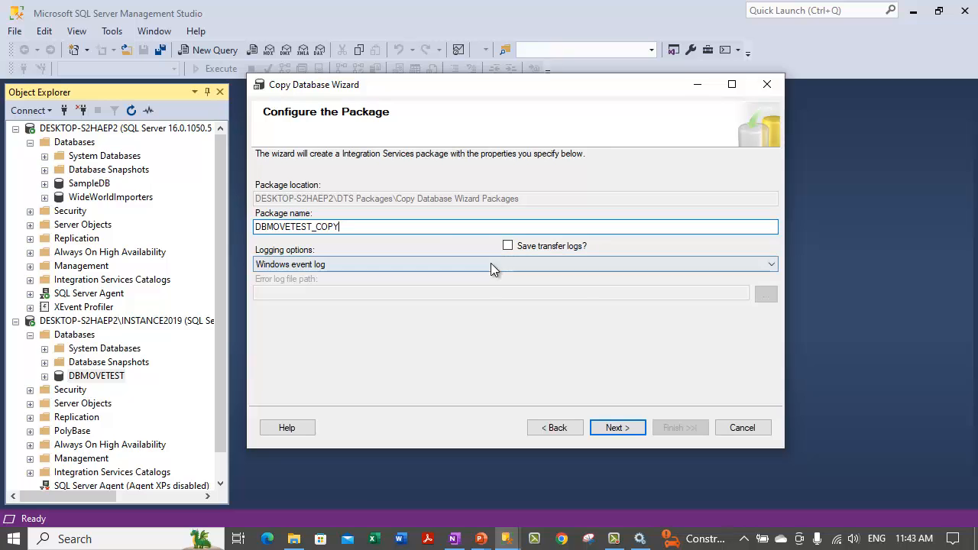
{"action": "left_click", "coordinate": [508, 246]}
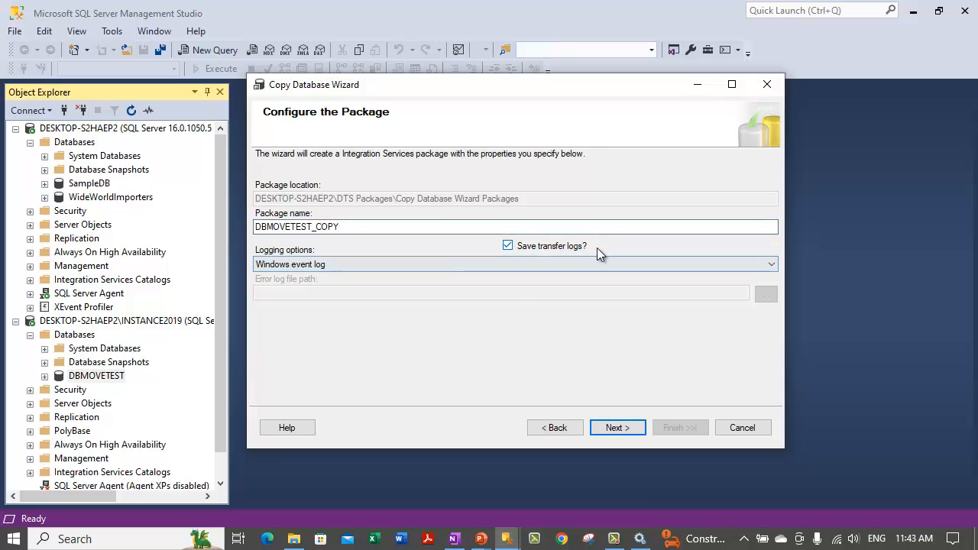
Step: Try the Text file logging option, look over its error log file path, and return to Windows event log
{"action": "left_click", "coordinate": [348, 264]}
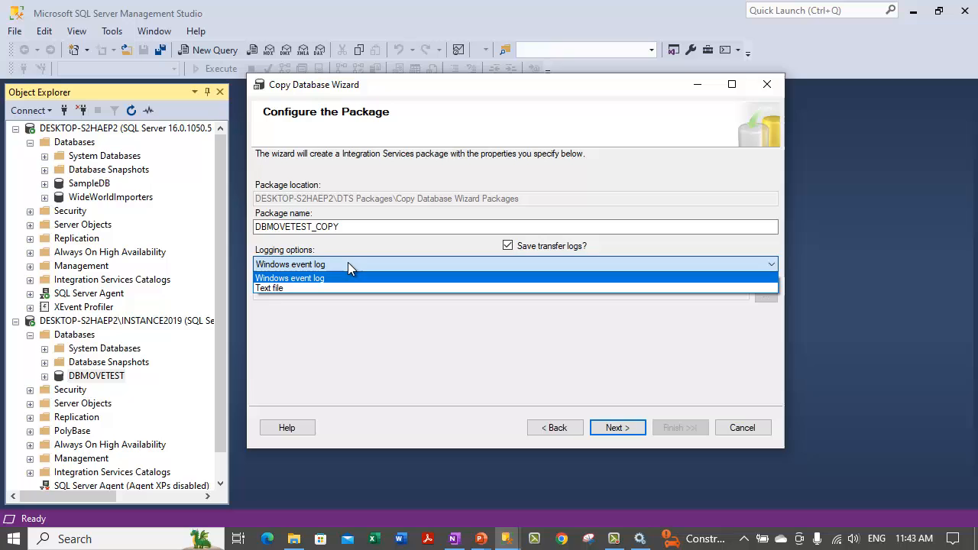
{"action": "left_click", "coordinate": [301, 288]}
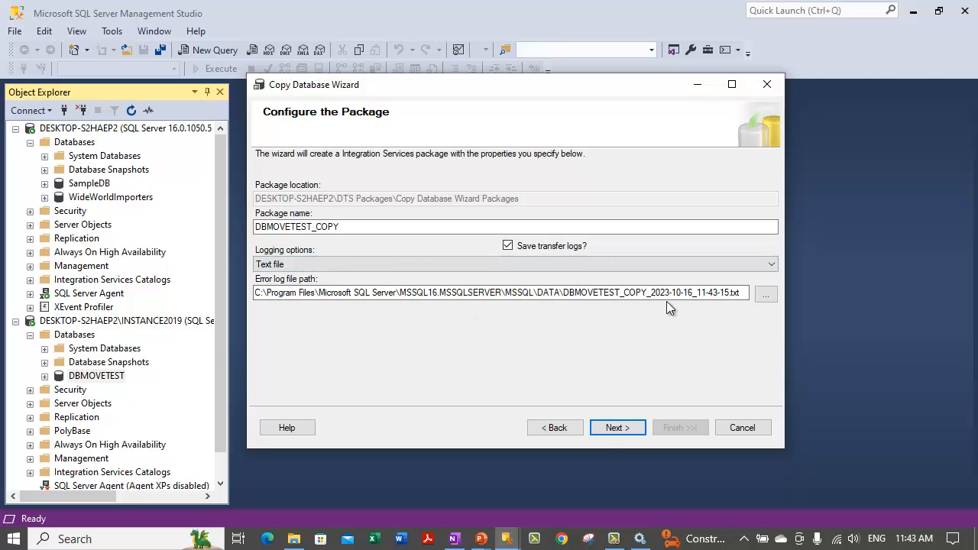
{"action": "left_click", "coordinate": [560, 293]}
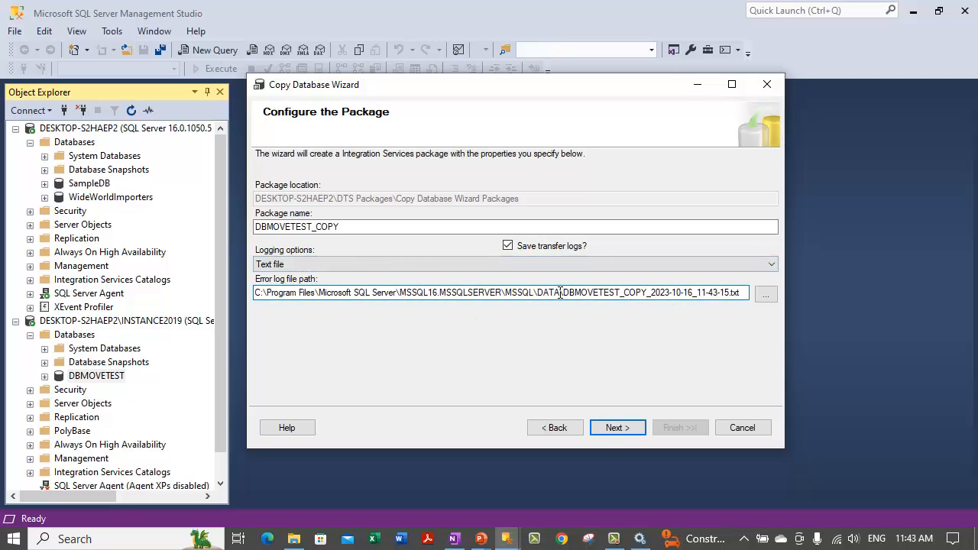
{"action": "left_click_drag", "start_coordinate": [560, 293], "coordinate": [256, 290]}
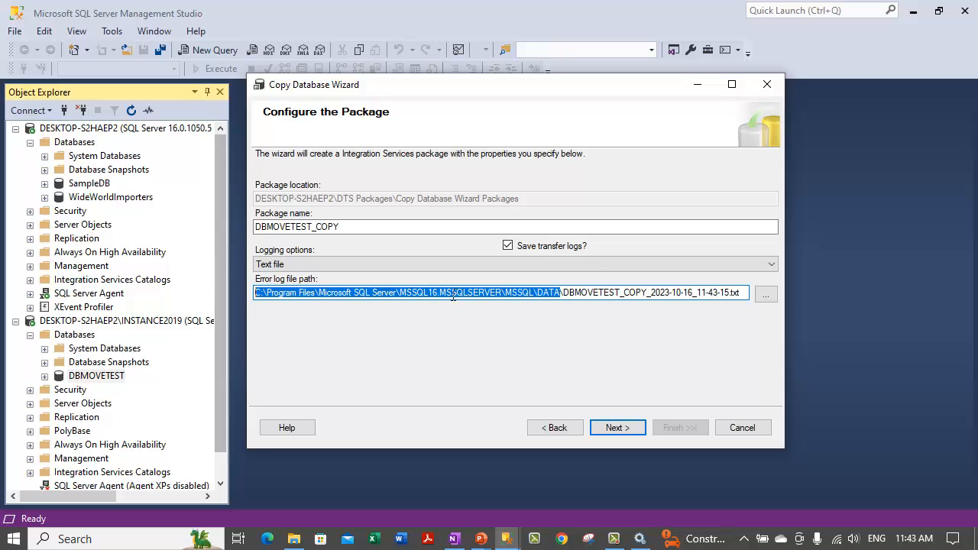
{"action": "left_click", "coordinate": [564, 294]}
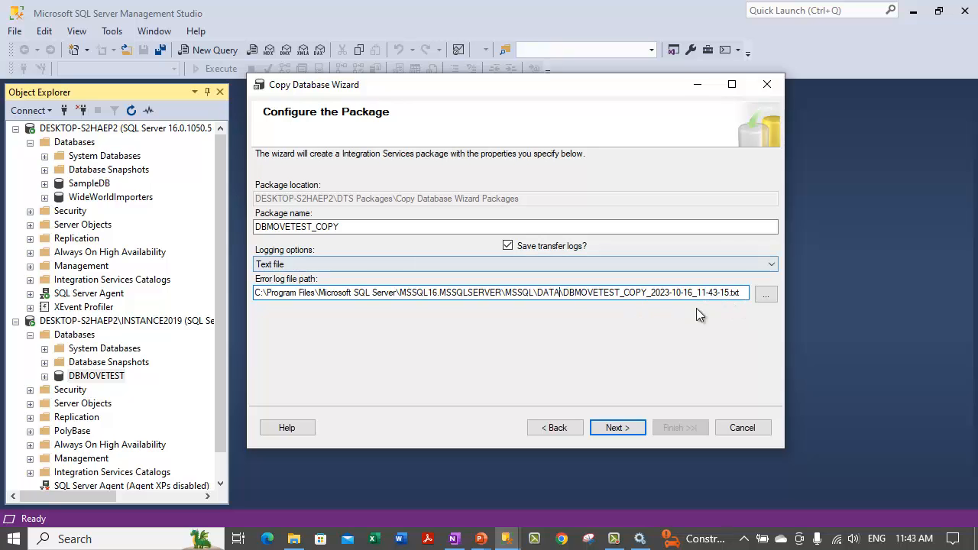
{"action": "left_click", "coordinate": [309, 264]}
{"action": "left_click", "coordinate": [315, 277]}
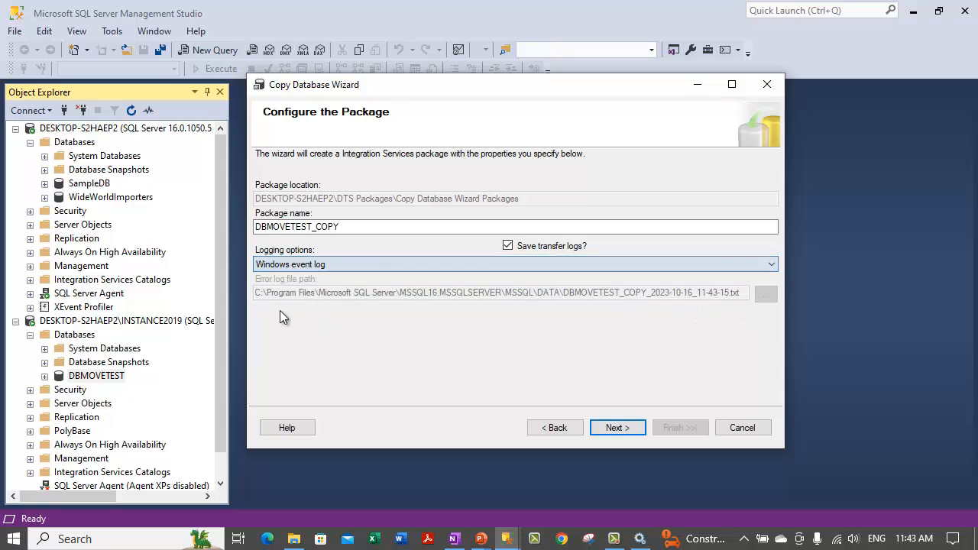
Step: Advance to package scheduling, view and cancel the new job schedule settings, and set the package to run immediately
{"action": "left_click", "coordinate": [617, 427]}
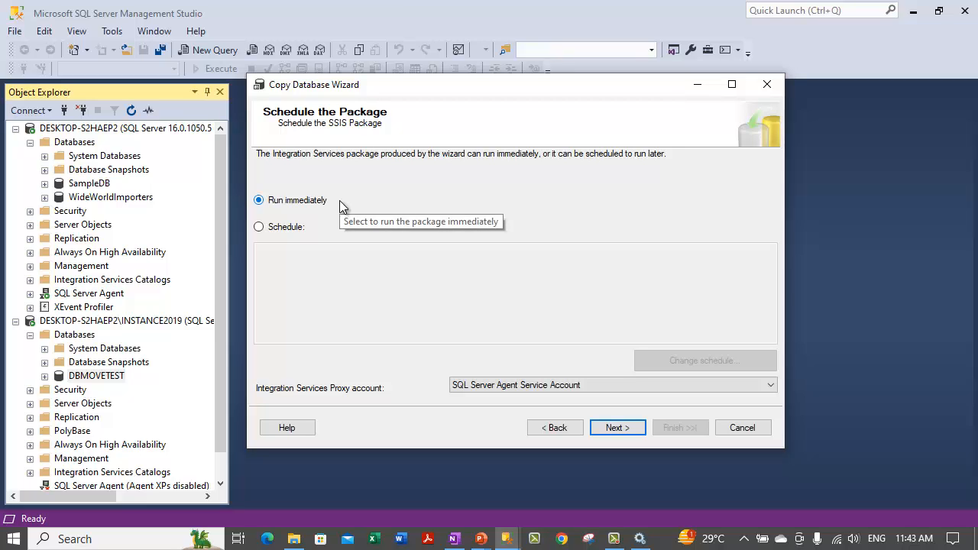
{"action": "left_click", "coordinate": [289, 229]}
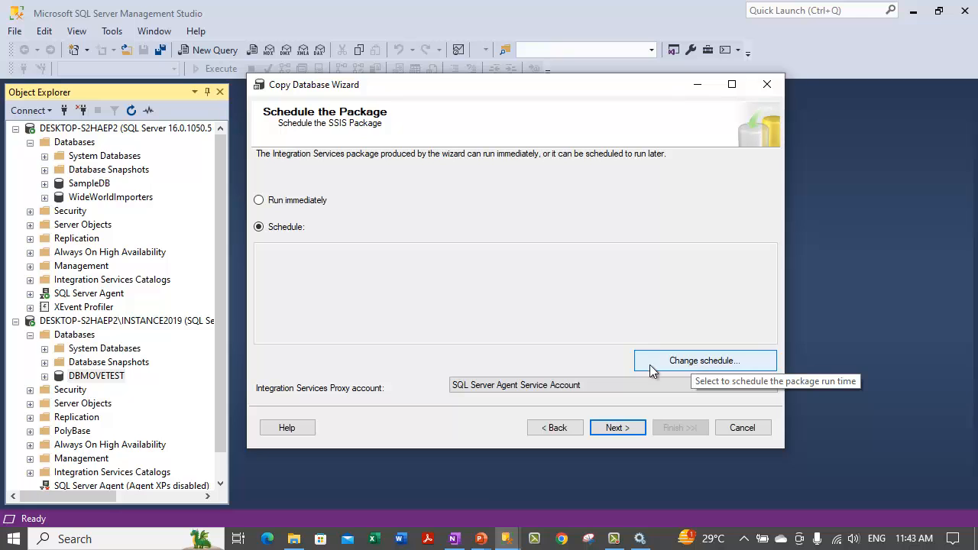
{"action": "left_click", "coordinate": [708, 368]}
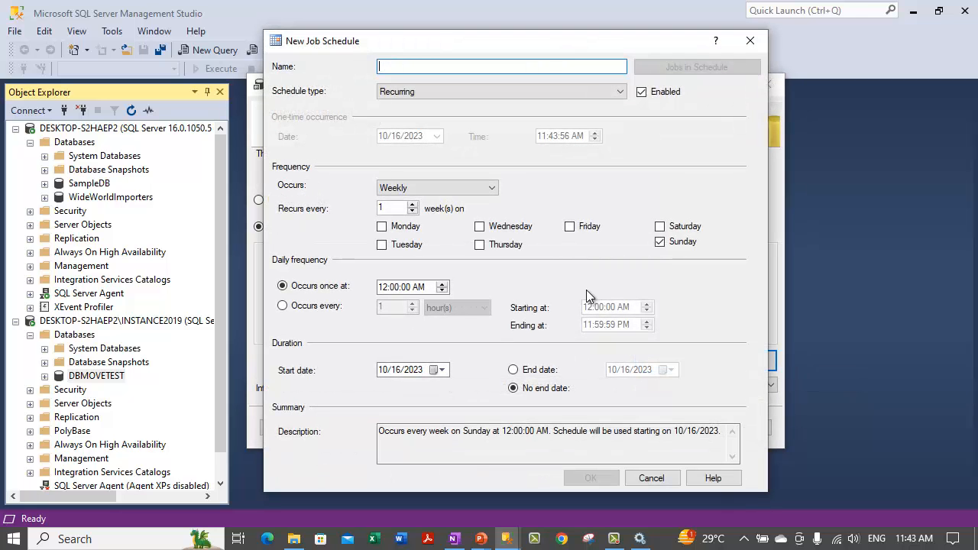
{"action": "left_click", "coordinate": [651, 479]}
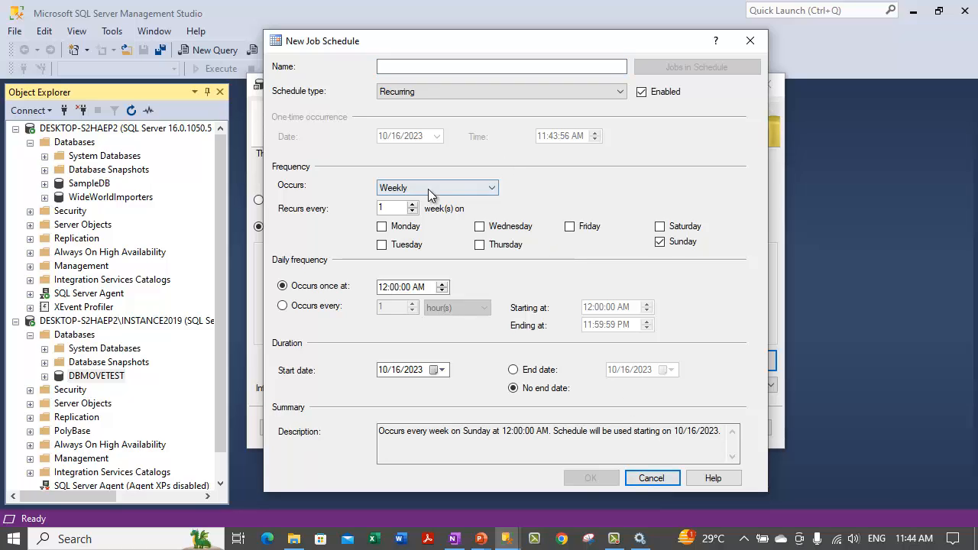
{"action": "left_click", "coordinate": [648, 478]}
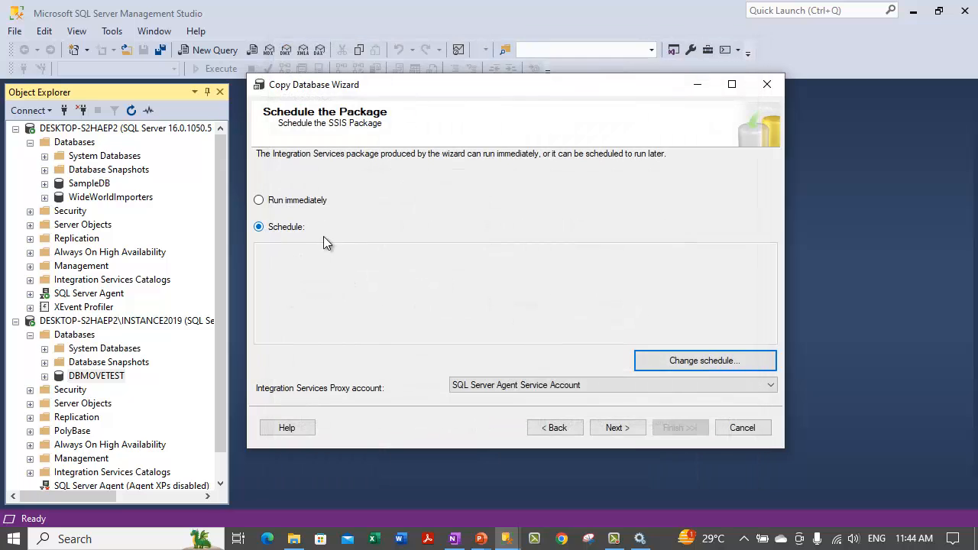
{"action": "left_click", "coordinate": [259, 200]}
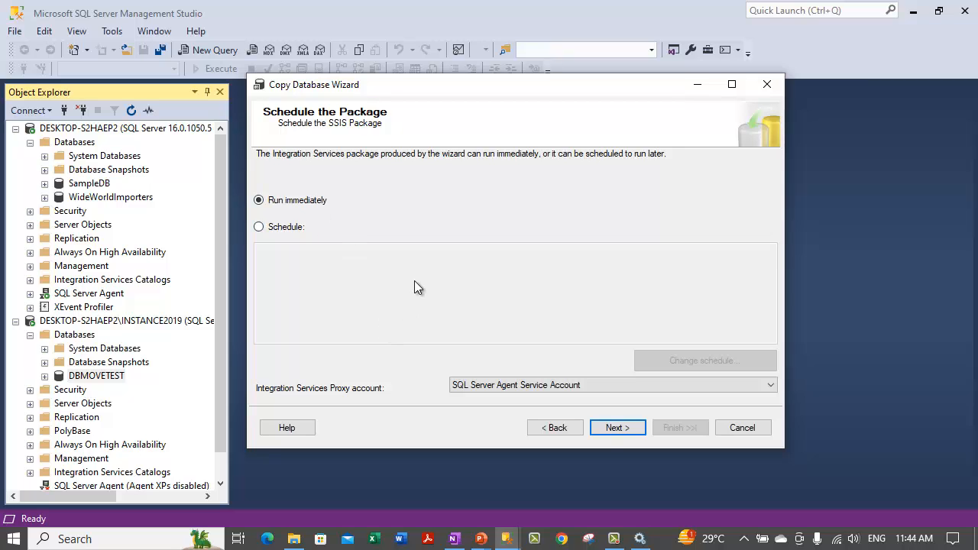
Step: Examine the available choices for the Integration Services proxy account, leaving SQL Server Agent Service Account selected
{"action": "left_click", "coordinate": [491, 387]}
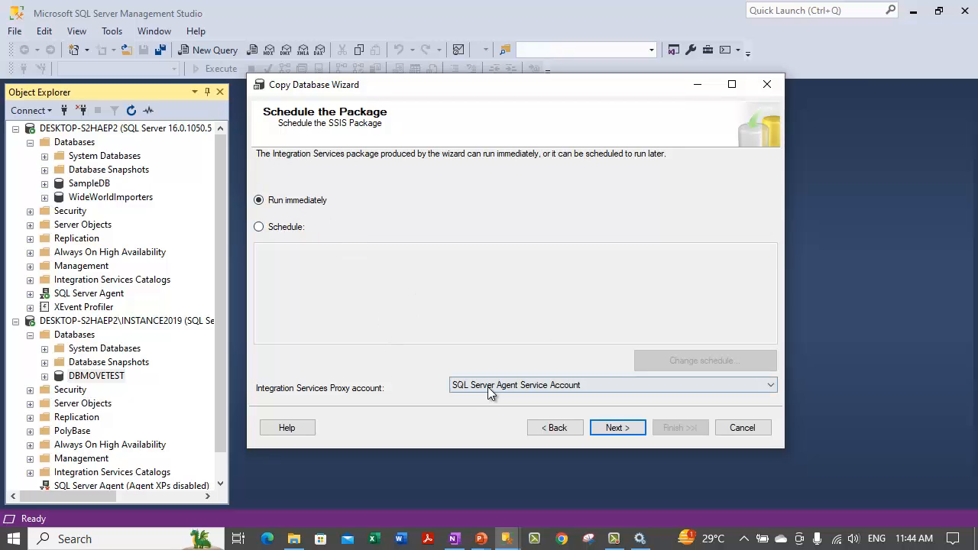
{"action": "left_click", "coordinate": [362, 395]}
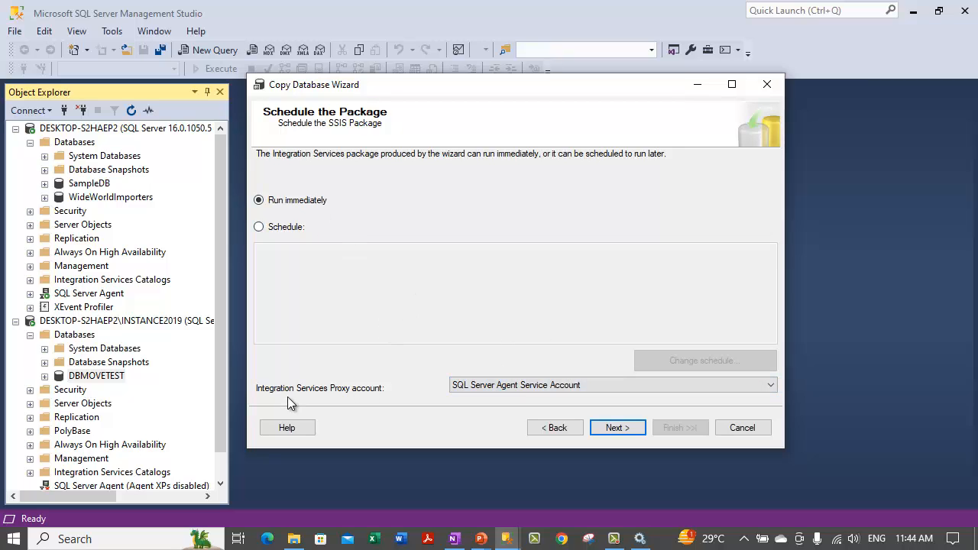
{"action": "left_click", "coordinate": [537, 389]}
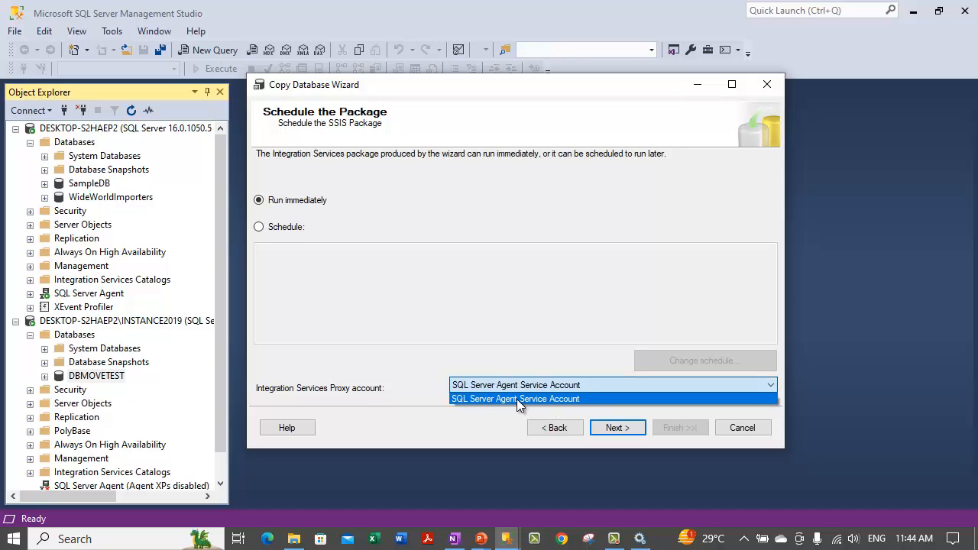
{"action": "left_click", "coordinate": [555, 402]}
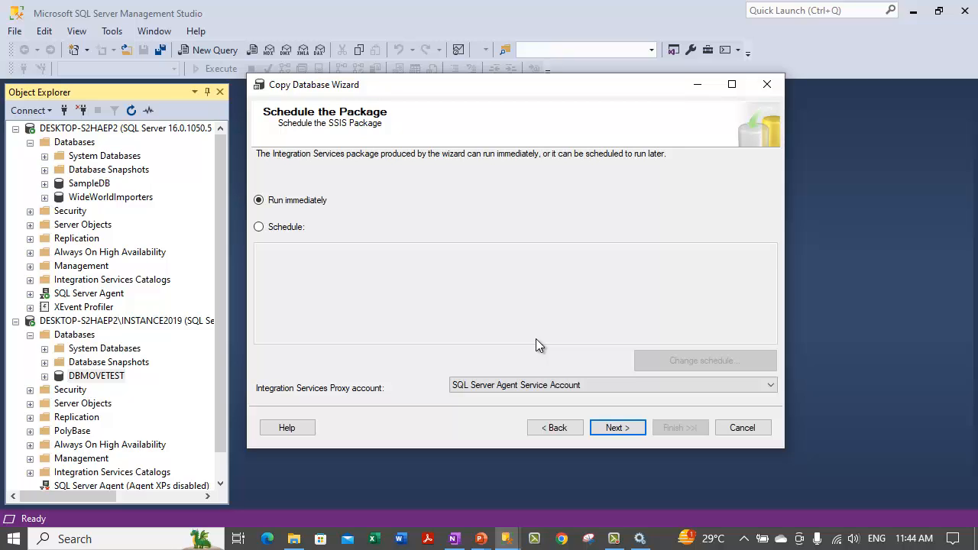
{"action": "left_click", "coordinate": [509, 384]}
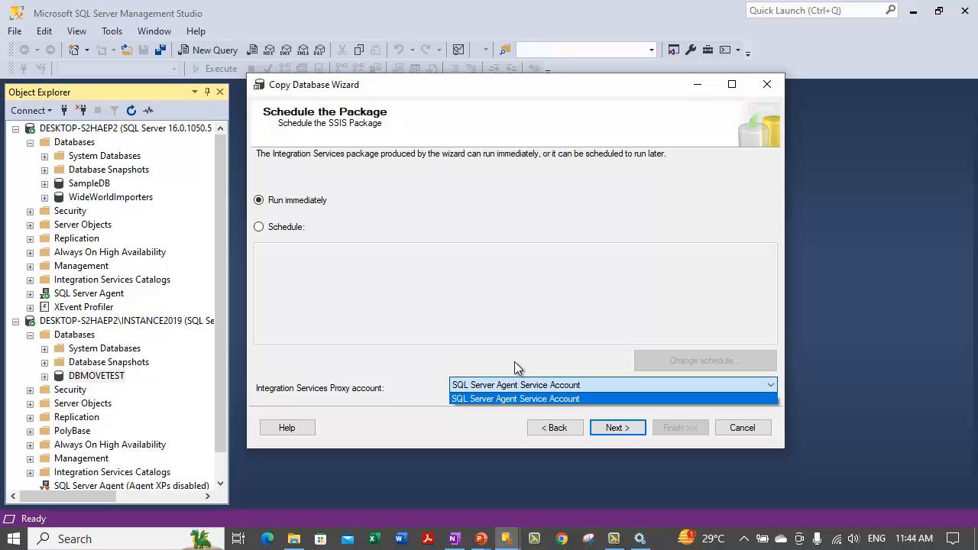
{"action": "left_click", "coordinate": [514, 363]}
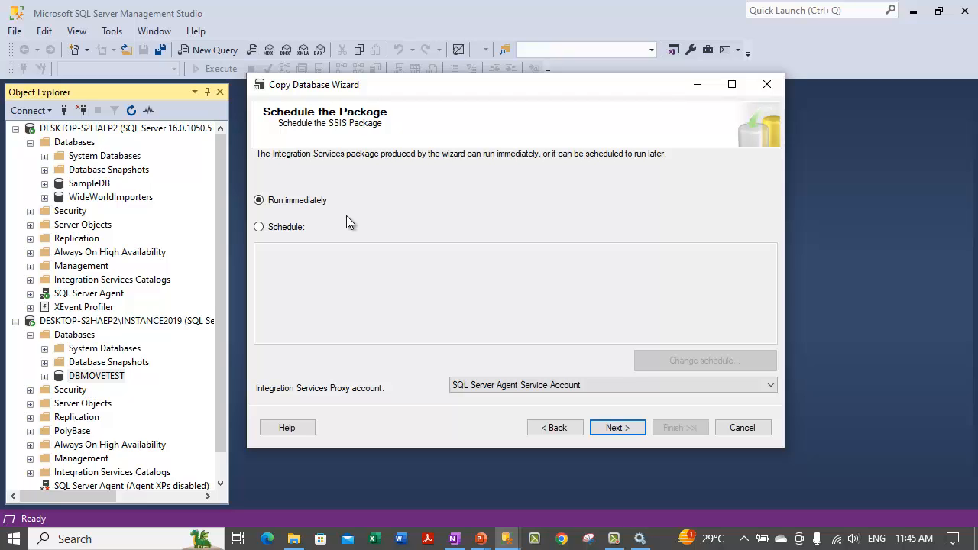
Step: Reopen the job schedule settings for the package, cancel them, and switch back to running immediately
{"action": "left_click", "coordinate": [273, 228]}
{"action": "left_click", "coordinate": [708, 359]}
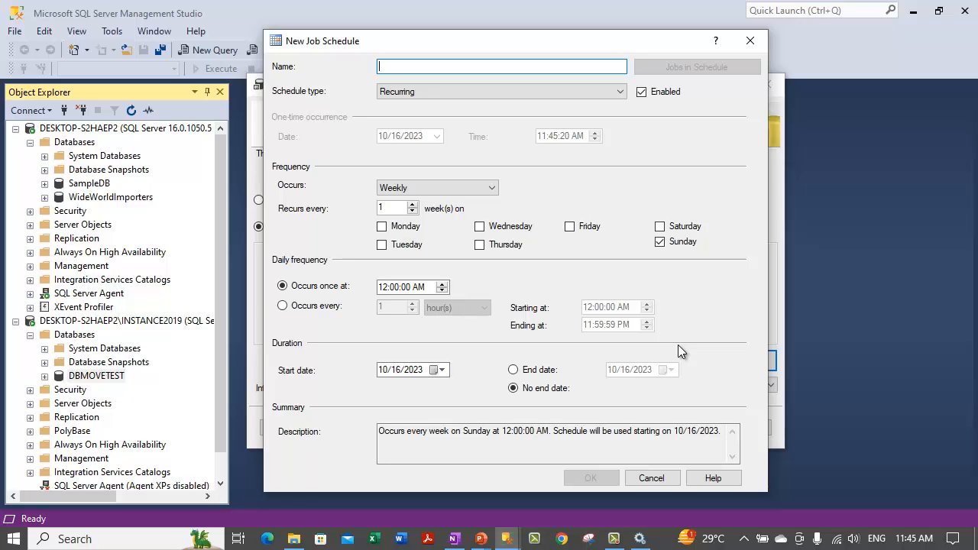
{"action": "left_click", "coordinate": [650, 476]}
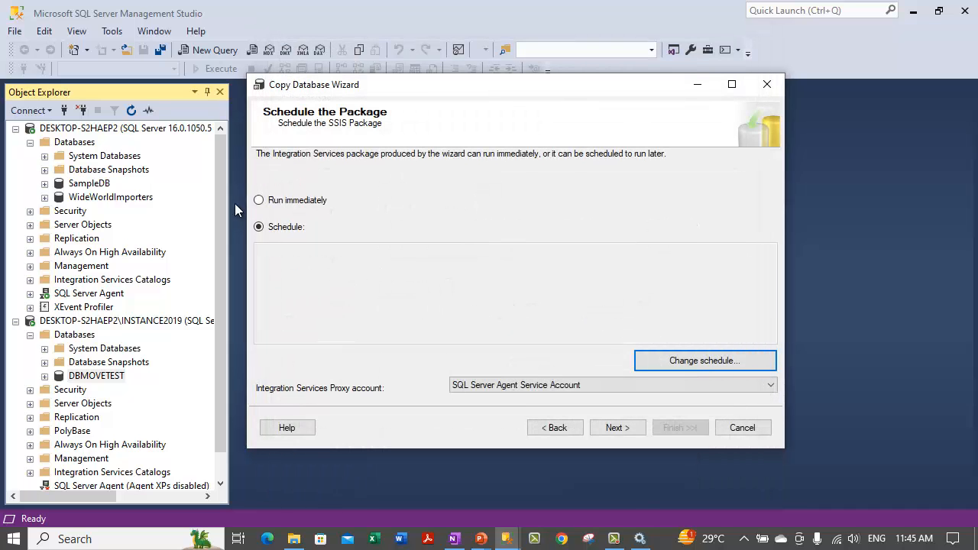
{"action": "left_click", "coordinate": [292, 202]}
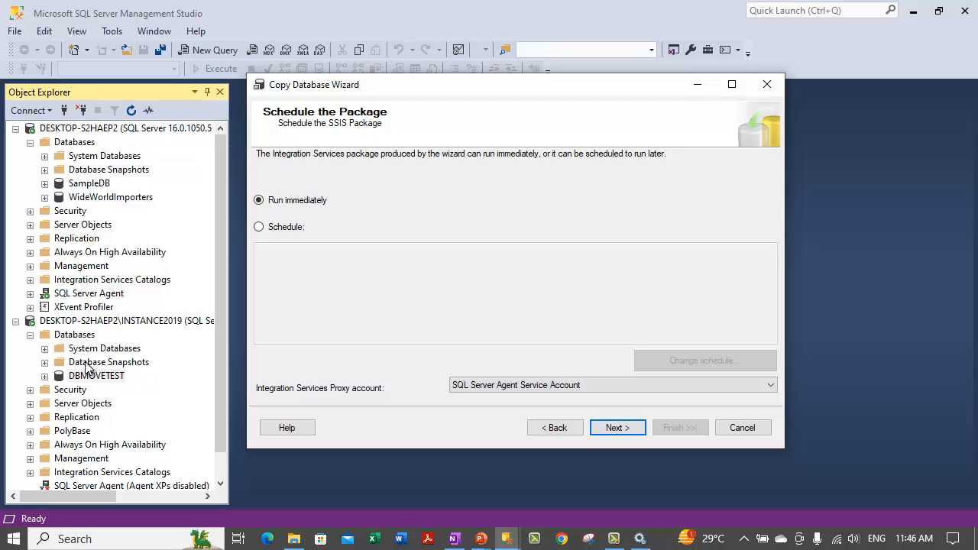
Step: Look up where a new SSIS Package Execution proxy can be created under SQL Server Agent's proxies on the 2022 instance
{"action": "left_click", "coordinate": [219, 478]}
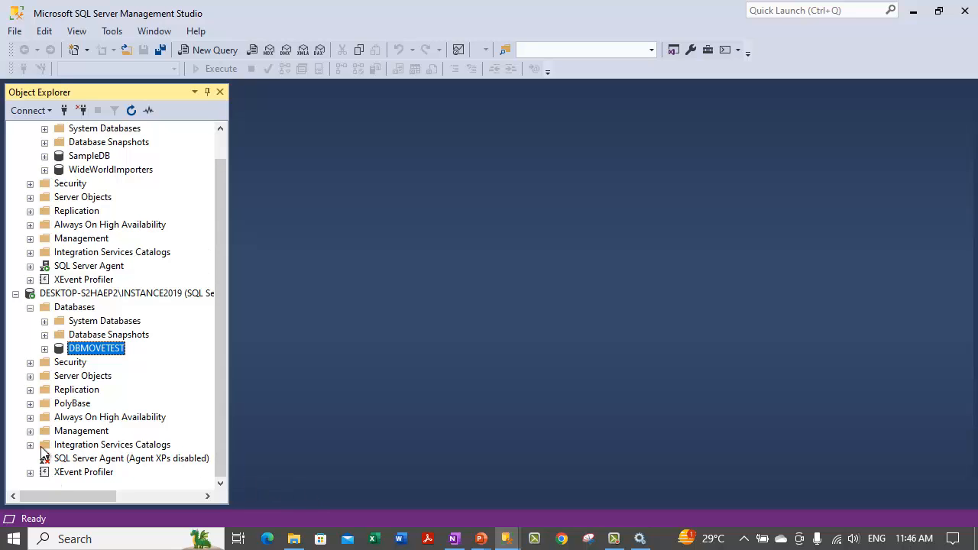
{"action": "left_click", "coordinate": [30, 266]}
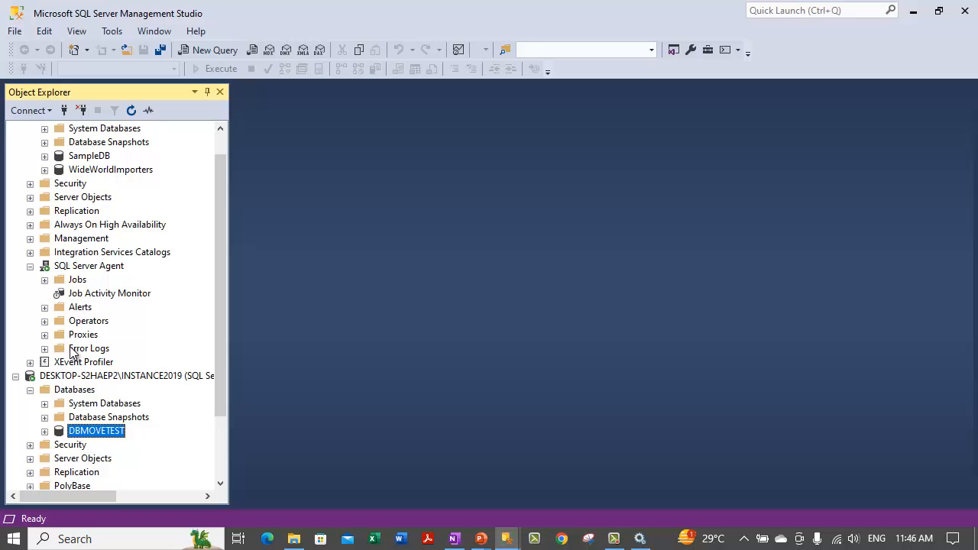
{"action": "left_click", "coordinate": [44, 335]}
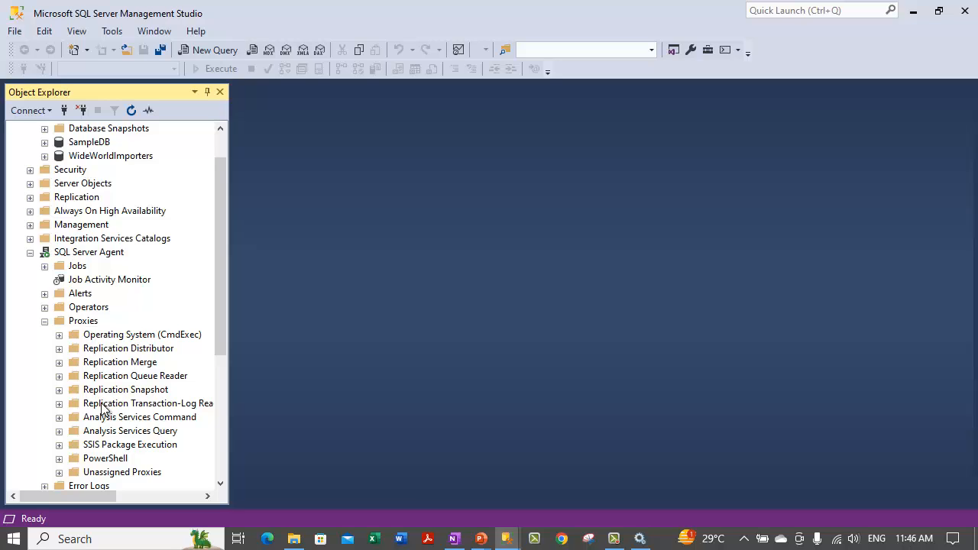
{"action": "right_click", "coordinate": [145, 448]}
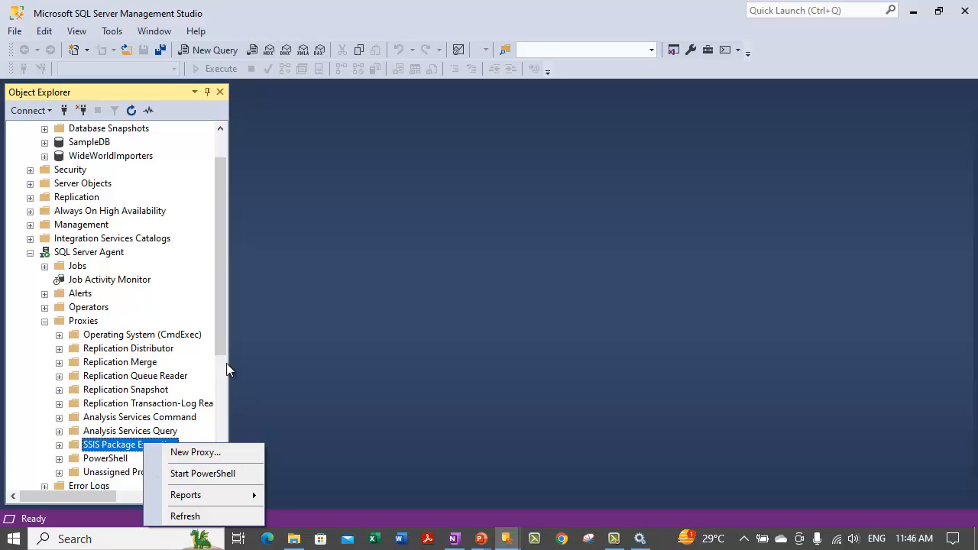
{"action": "left_click", "coordinate": [331, 397]}
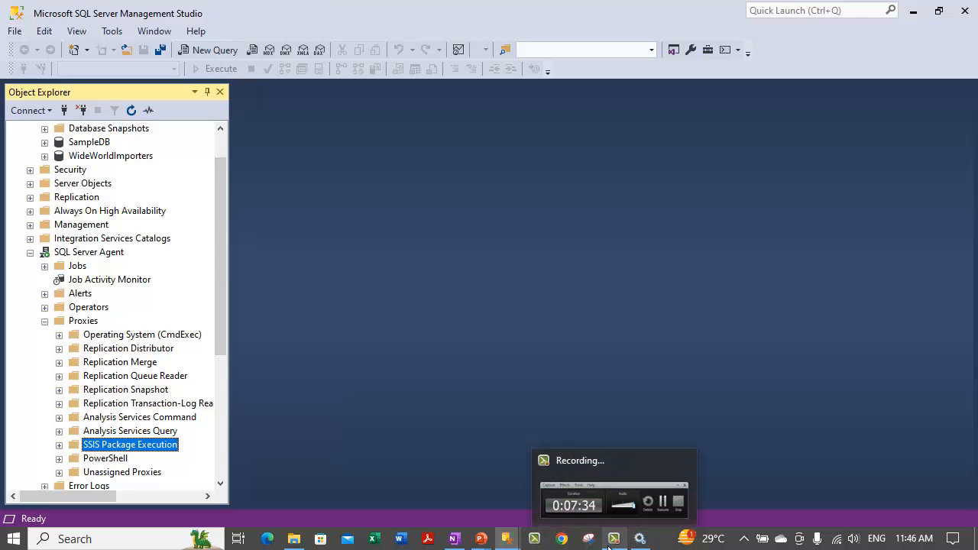
Step: Return to the Copy Database Wizard and advance from package scheduling to the final summary of choices
{"action": "mouse_move", "coordinate": [504, 530]}
{"action": "left_click", "coordinate": [534, 450]}
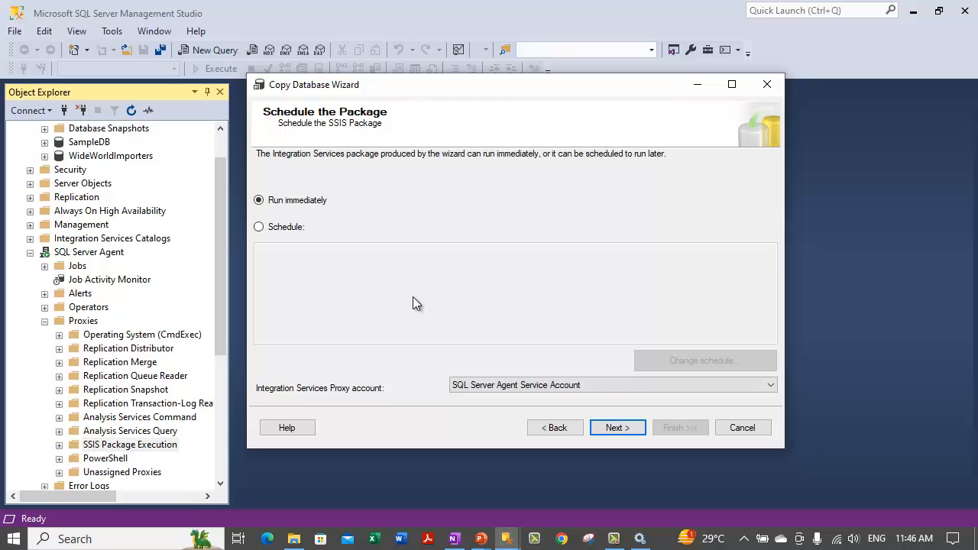
{"action": "left_click", "coordinate": [608, 428]}
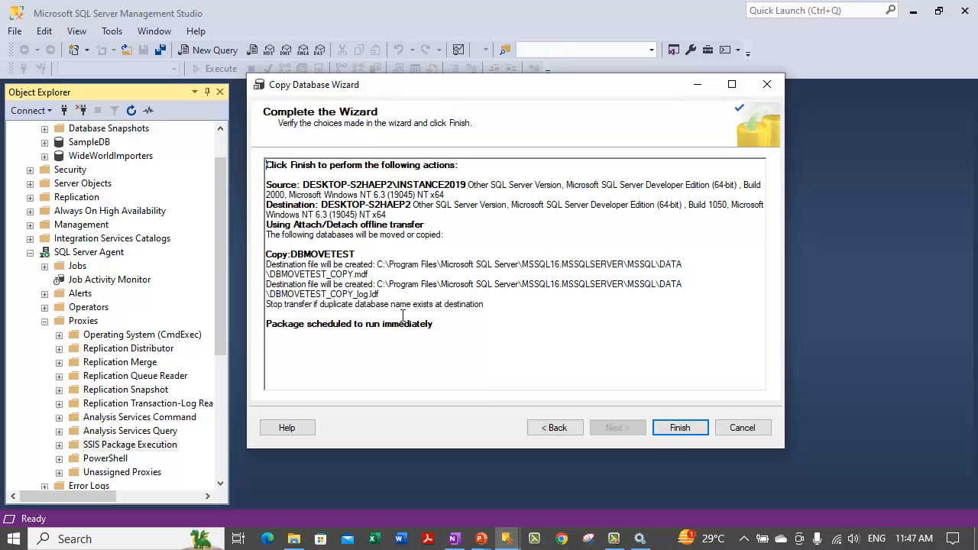
Step: Finish the Copy Database Wizard to run the copy, and refresh the 2022 instance's Databases list to locate DBMOVETEST_COPY
{"action": "left_click", "coordinate": [677, 424]}
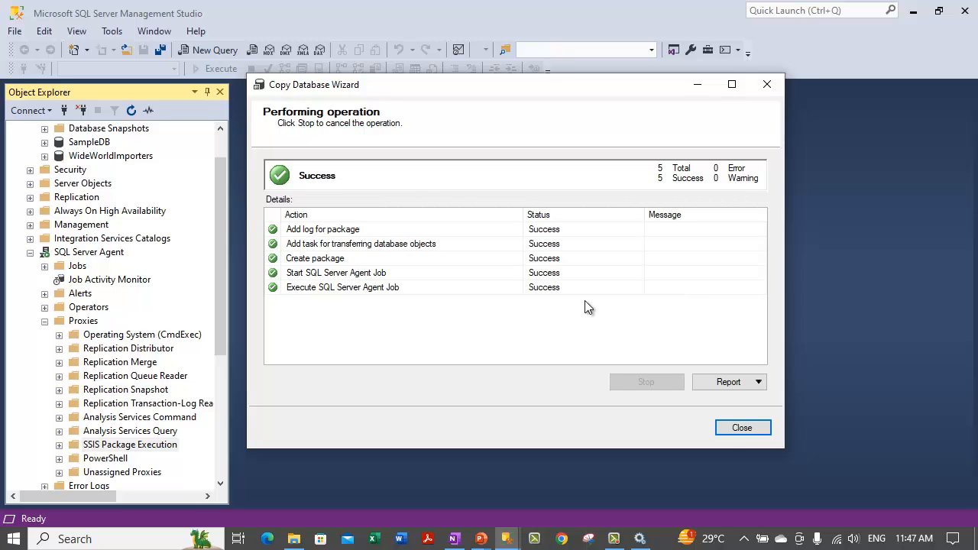
{"action": "left_click", "coordinate": [742, 428]}
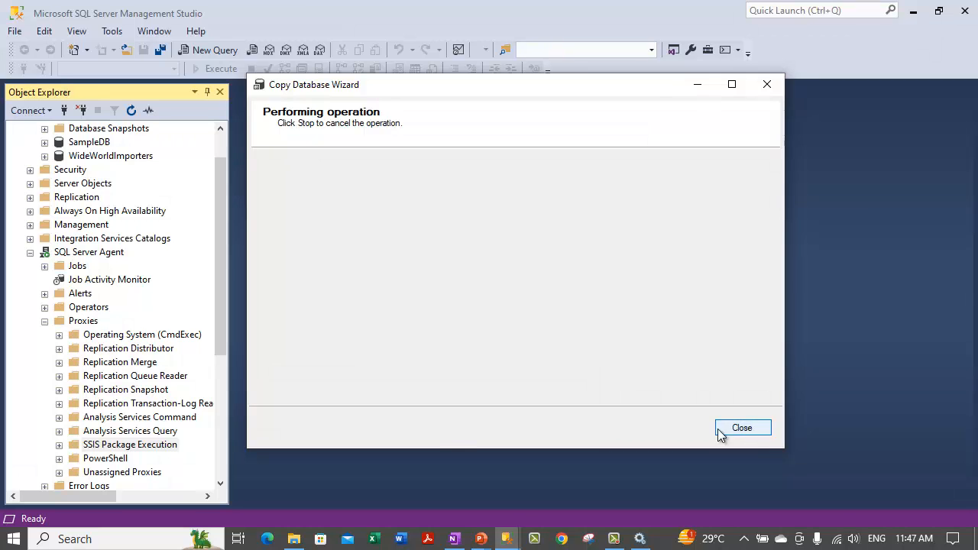
{"action": "scroll", "coordinate": [94, 158], "scroll_direction": "up", "scroll_amount": 1}
{"action": "right_click", "coordinate": [82, 143]}
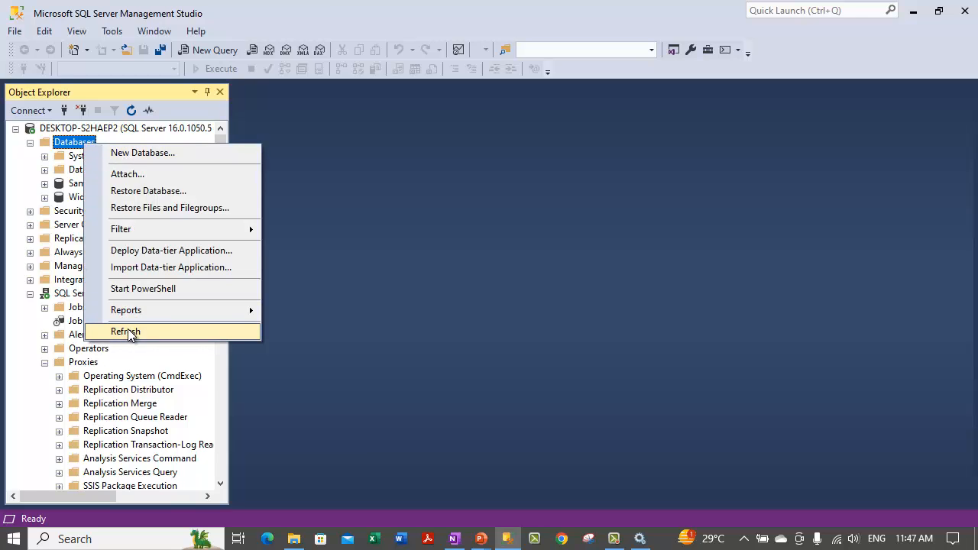
{"action": "left_click", "coordinate": [127, 331]}
{"action": "left_click", "coordinate": [120, 186]}
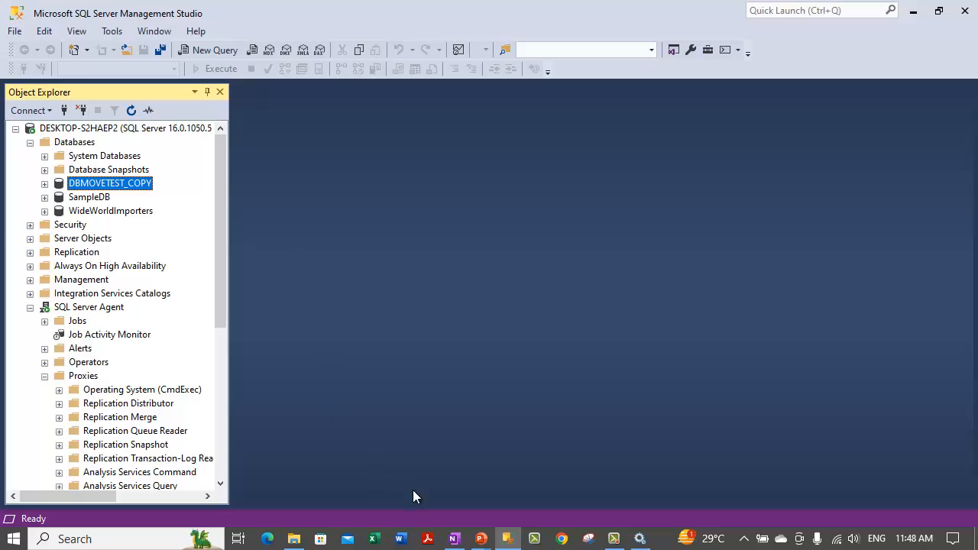
Step: Switch to the OneNote notes and review the demo description on copying a database to another instance with attach and detach
{"action": "left_click", "coordinate": [454, 539]}
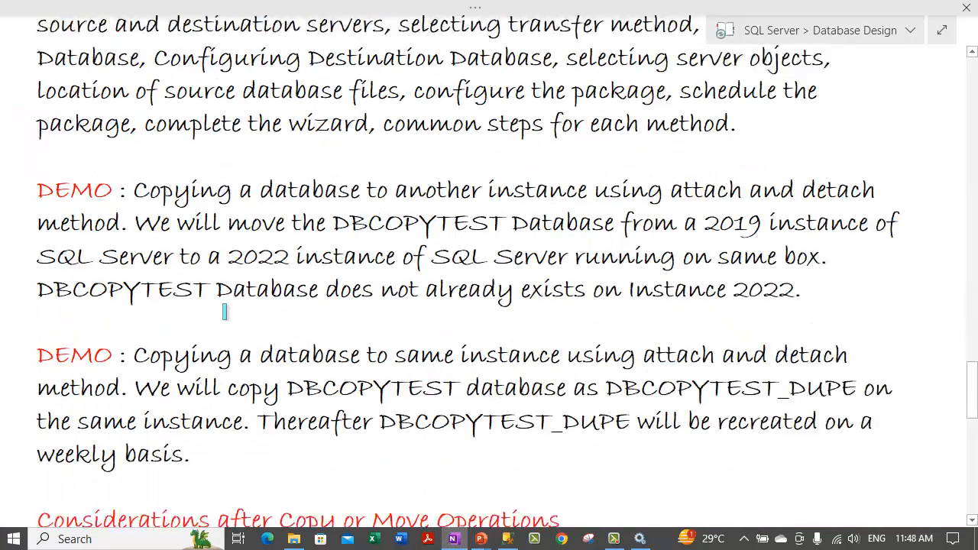
{"action": "scroll", "coordinate": [225, 312], "scroll_direction": "down", "scroll_amount": 5}
{"action": "scroll", "coordinate": [224, 311], "scroll_direction": "up", "scroll_amount": 10}
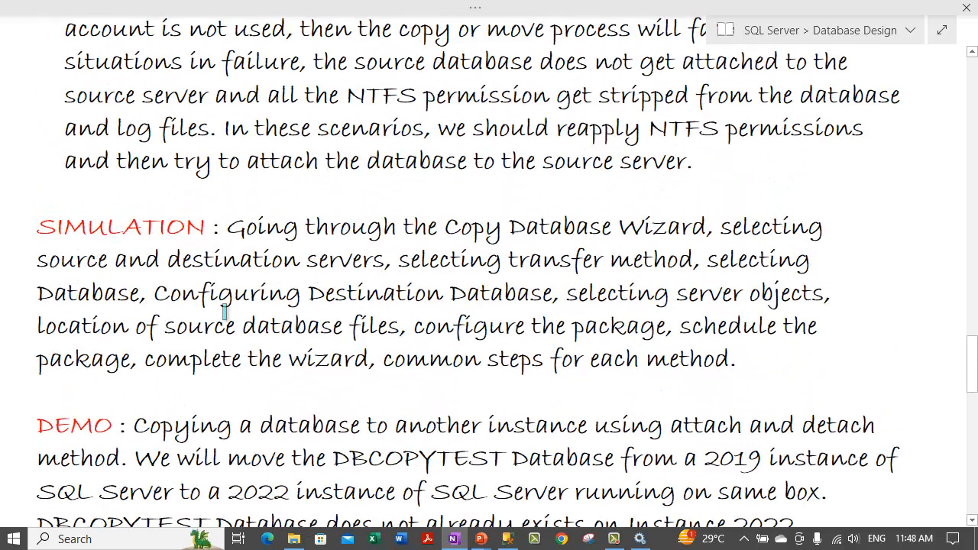
{"action": "scroll", "coordinate": [225, 312], "scroll_direction": "down", "scroll_amount": 4}
{"action": "mouse_move", "coordinate": [801, 309]}
{"action": "left_mouse_down"}
{"action": "mouse_move", "coordinate": [317, 245]}
{"action": "mouse_move", "coordinate": [126, 207]}
{"action": "mouse_move", "coordinate": [56, 207]}
{"action": "mouse_move", "coordinate": [550, 205]}
{"action": "left_mouse_up"}
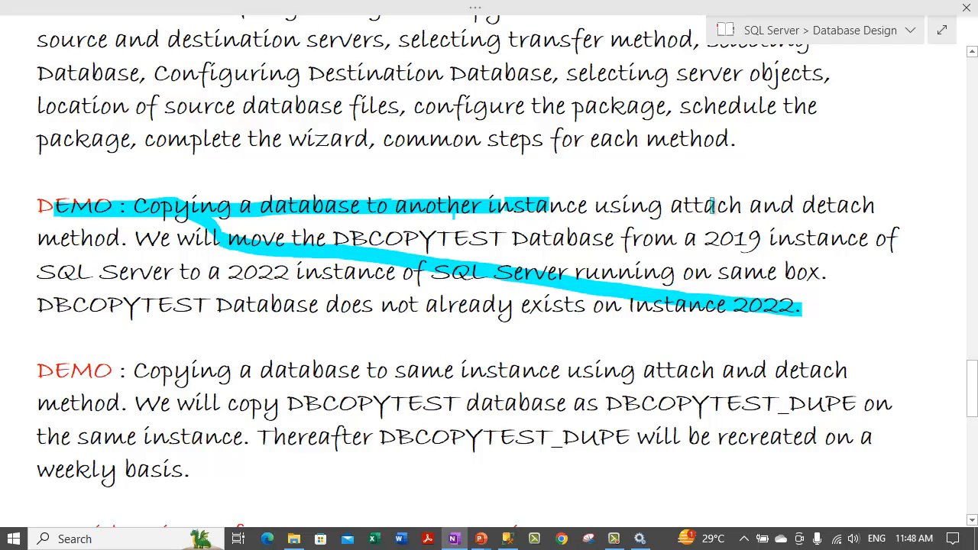
{"action": "left_click_drag", "start_coordinate": [712, 205], "coordinate": [881, 203]}
{"action": "left_click_drag", "start_coordinate": [129, 232], "coordinate": [608, 239]}
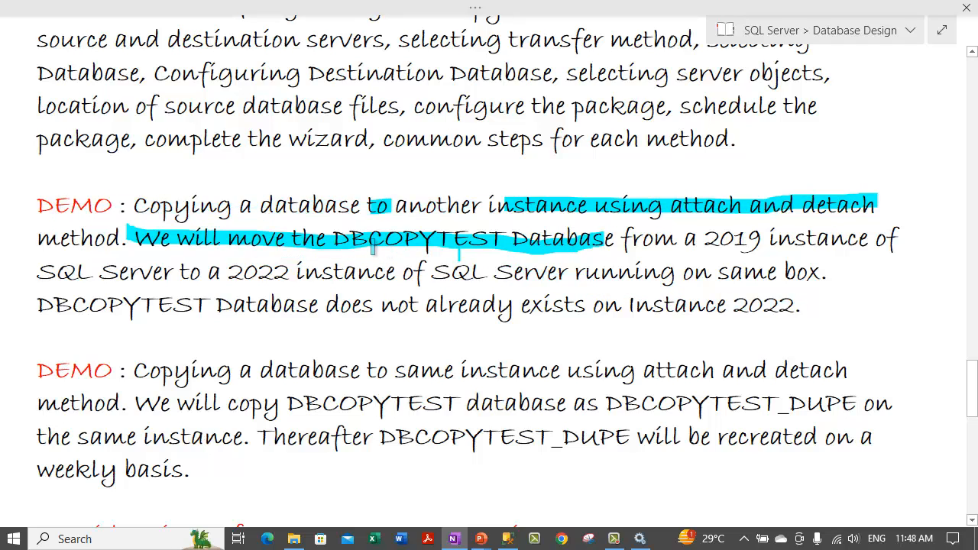
{"action": "left_click_drag", "start_coordinate": [651, 240], "coordinate": [833, 238]}
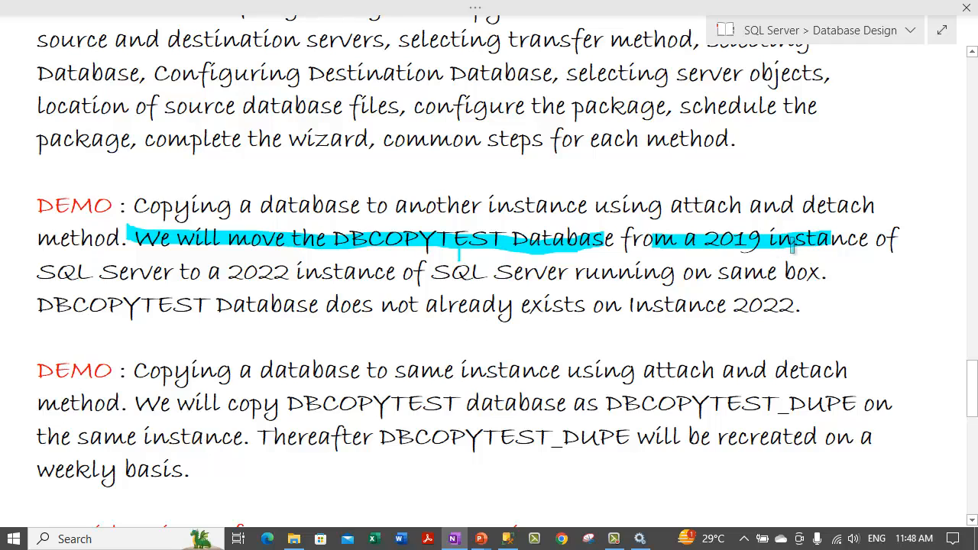
{"action": "left_click_drag", "start_coordinate": [200, 273], "coordinate": [440, 273]}
{"action": "left_click_drag", "start_coordinate": [637, 271], "coordinate": [788, 272]}
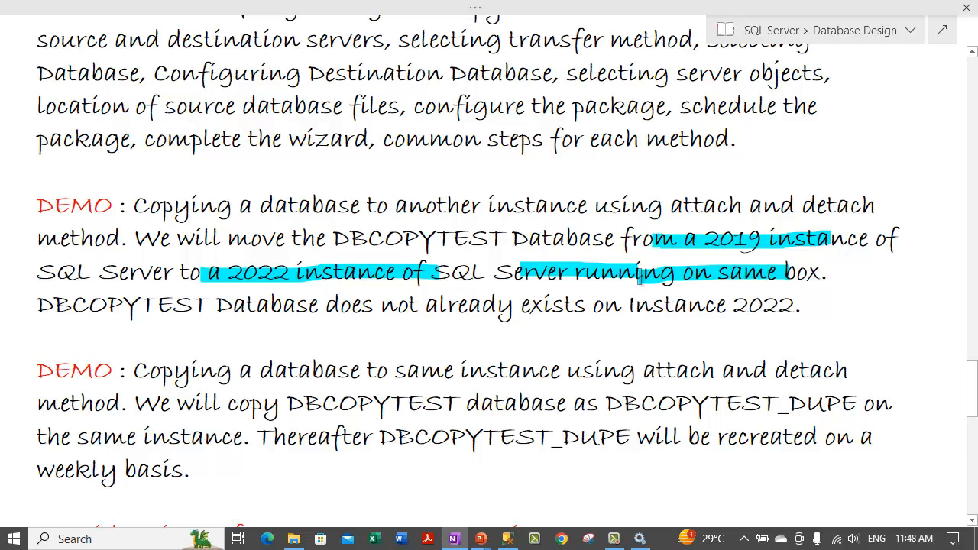
{"action": "left_click_drag", "start_coordinate": [123, 301], "coordinate": [791, 306]}
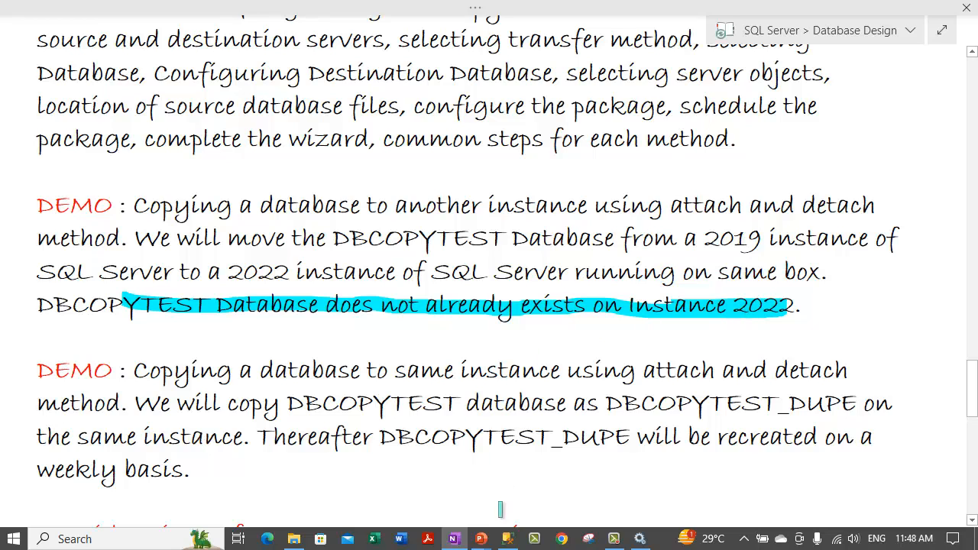
Step: Return to SQL Server Management Studio and examine DBMOVETEST_COPY's database properties, including its options, Query Store, log shipping and mirroring settings
{"action": "left_click", "coordinate": [506, 539]}
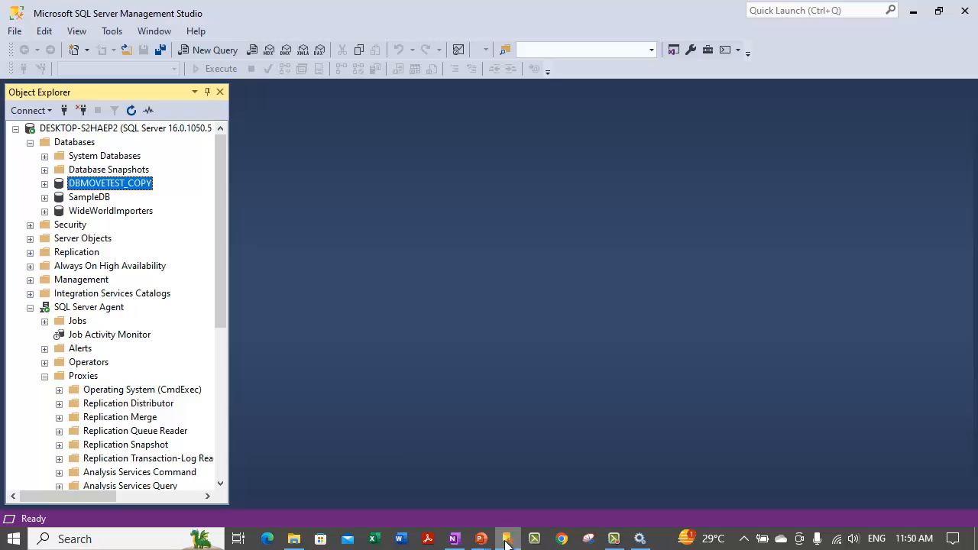
{"action": "right_click", "coordinate": [127, 186]}
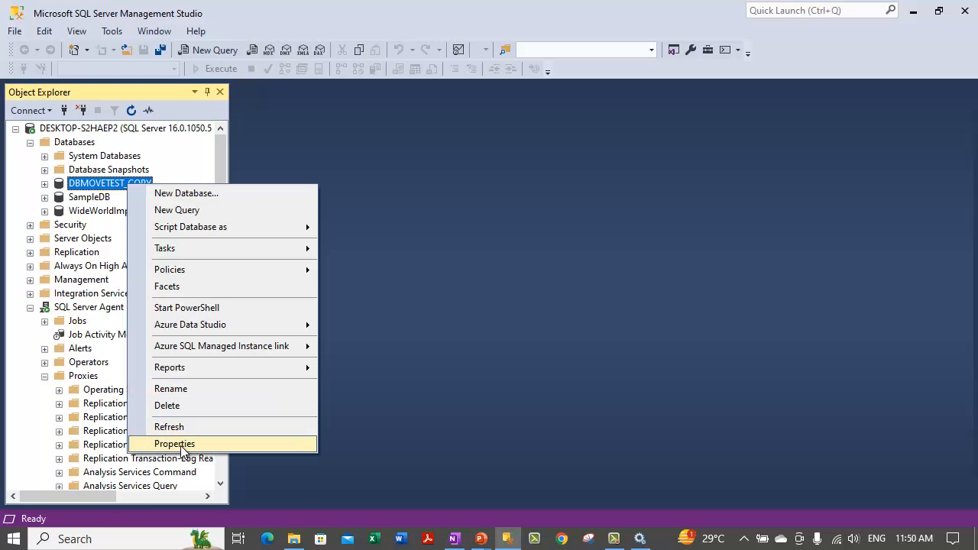
{"action": "left_click", "coordinate": [176, 443]}
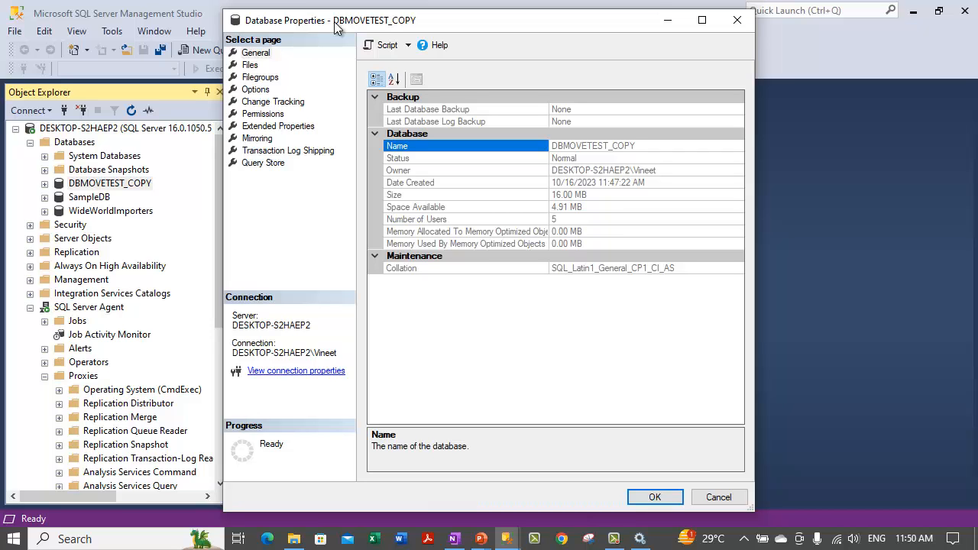
{"action": "double_click", "coordinate": [337, 25]}
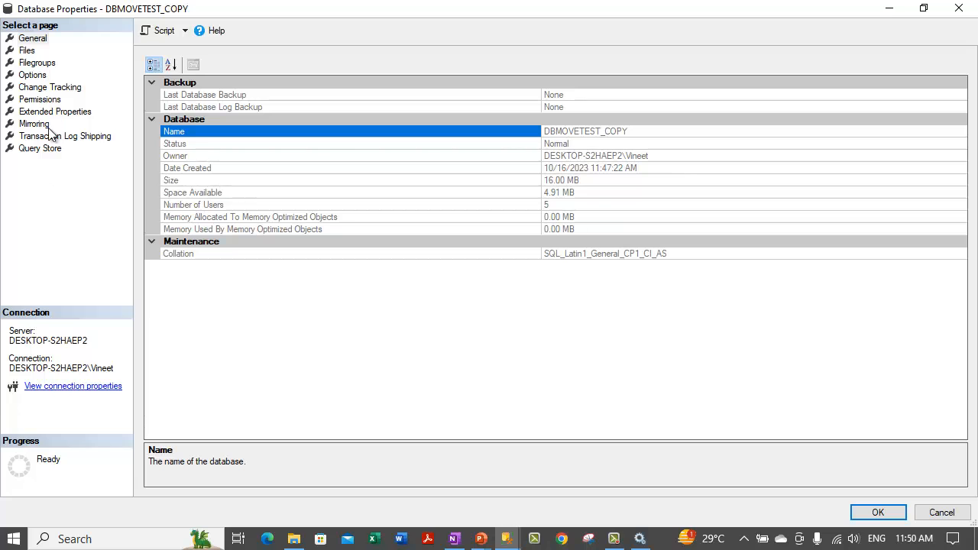
{"action": "left_click", "coordinate": [33, 64]}
{"action": "left_click", "coordinate": [32, 75]}
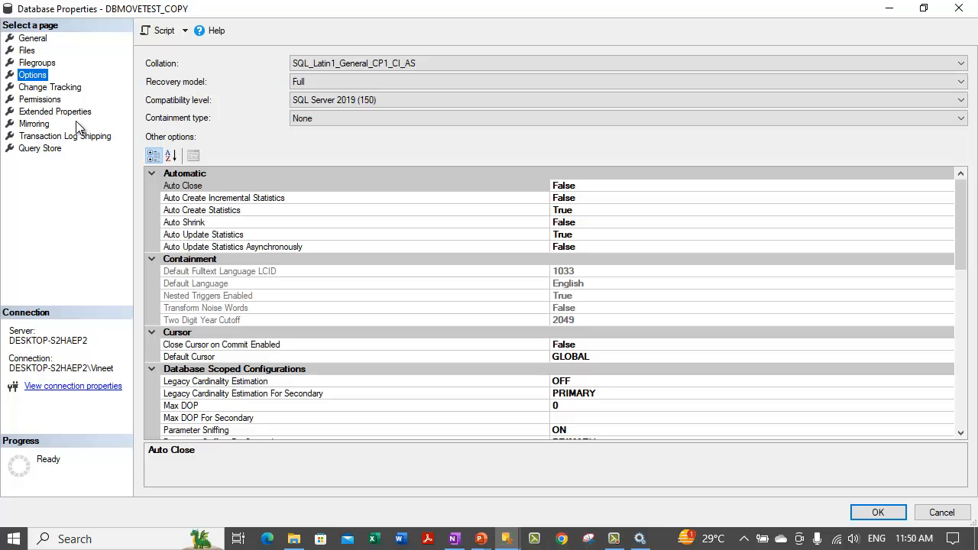
{"action": "left_click", "coordinate": [31, 41]}
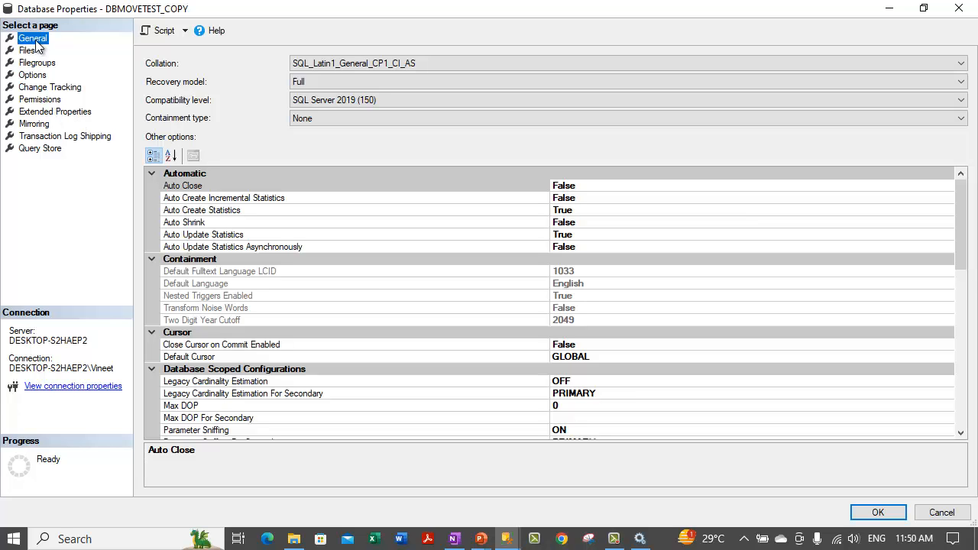
{"action": "left_click", "coordinate": [50, 149]}
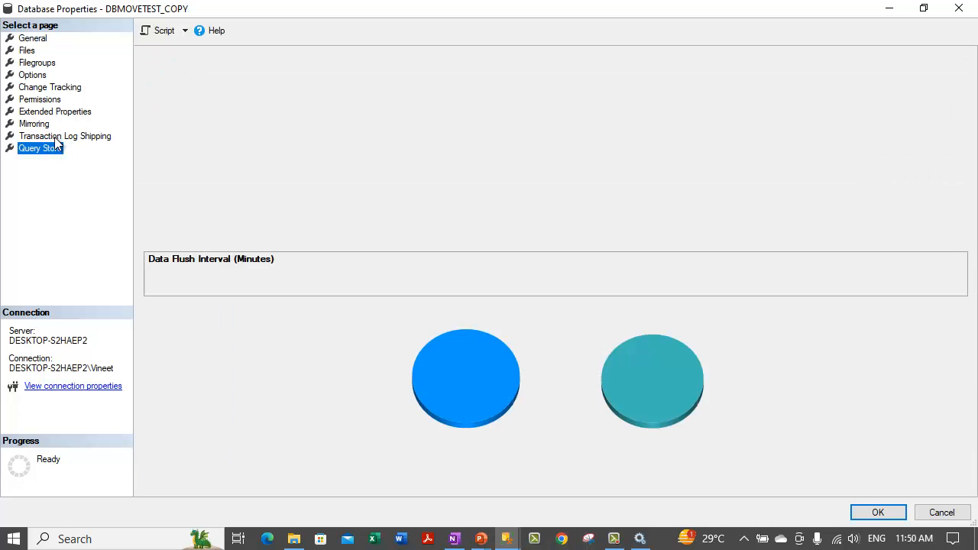
{"action": "left_click", "coordinate": [54, 137]}
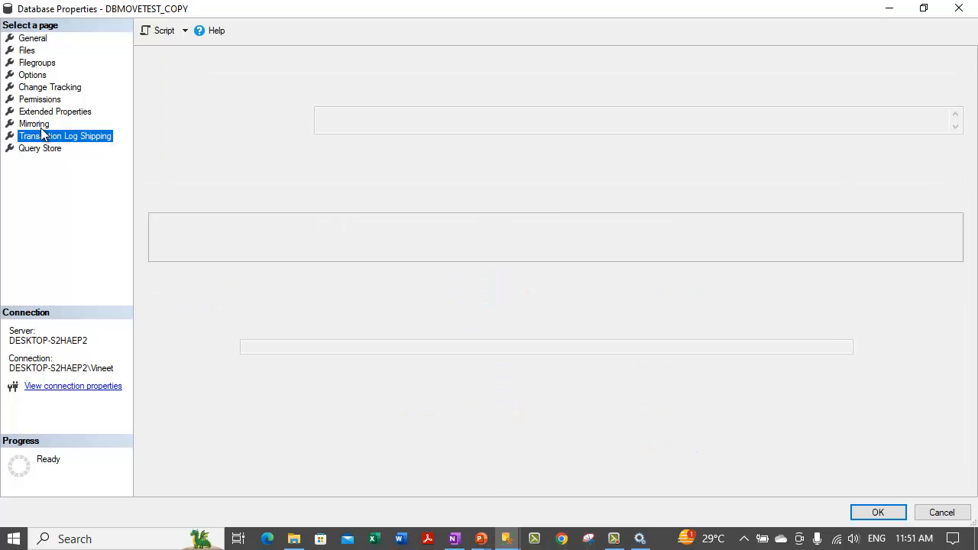
{"action": "left_click", "coordinate": [40, 127]}
{"action": "left_click", "coordinate": [58, 113]}
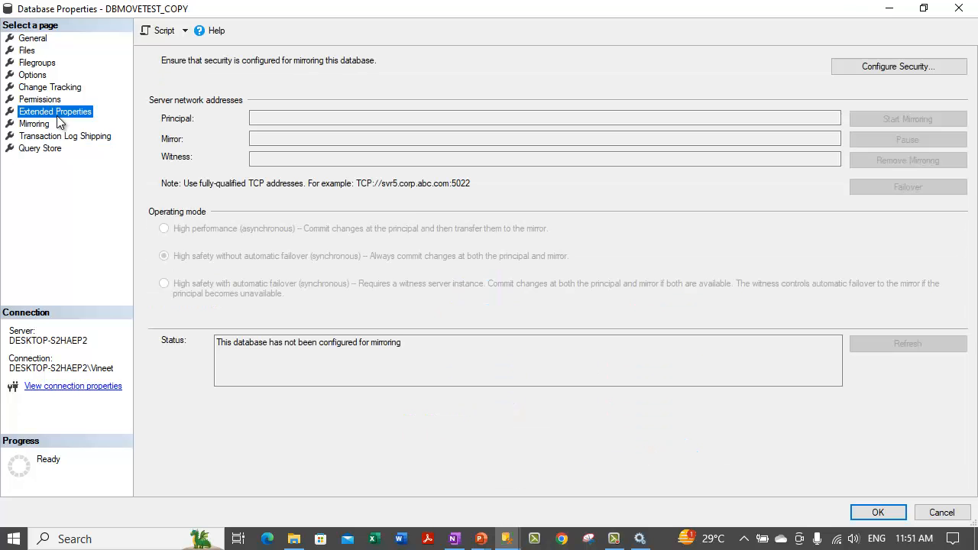
Step: Examine the explicit permissions of the public role on DBMOVETEST_COPY and dismiss the database properties
{"action": "left_click", "coordinate": [46, 101]}
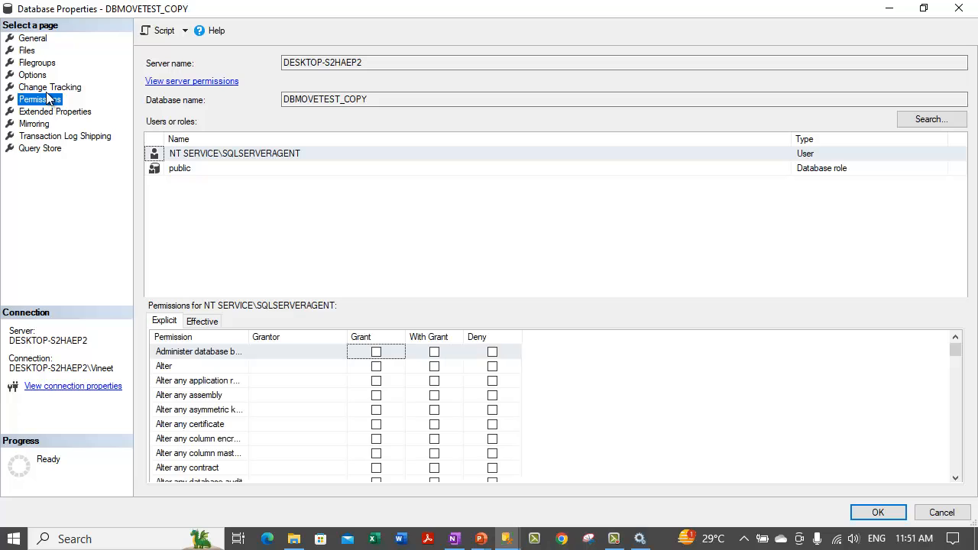
{"action": "left_click", "coordinate": [231, 168]}
{"action": "scroll", "coordinate": [314, 394], "scroll_direction": "down", "scroll_amount": 8}
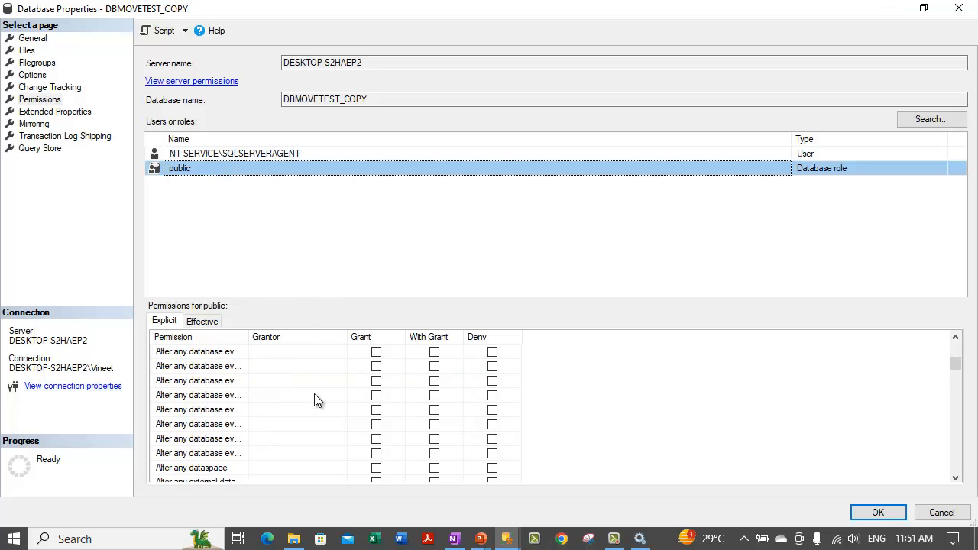
{"action": "scroll", "coordinate": [314, 394], "scroll_direction": "down", "scroll_amount": 5}
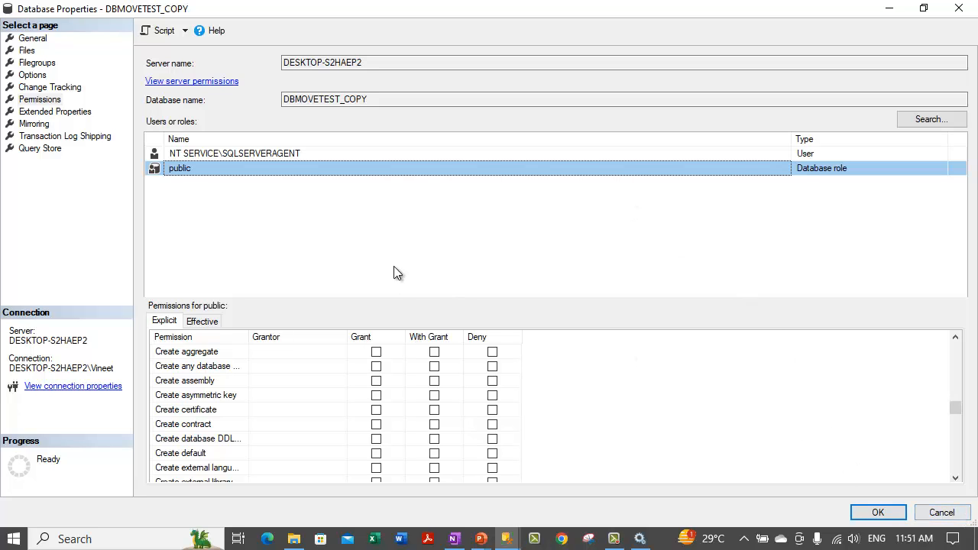
{"action": "scroll", "coordinate": [395, 386], "scroll_direction": "down", "scroll_amount": 2}
{"action": "scroll", "coordinate": [395, 380], "scroll_direction": "down", "scroll_amount": 5}
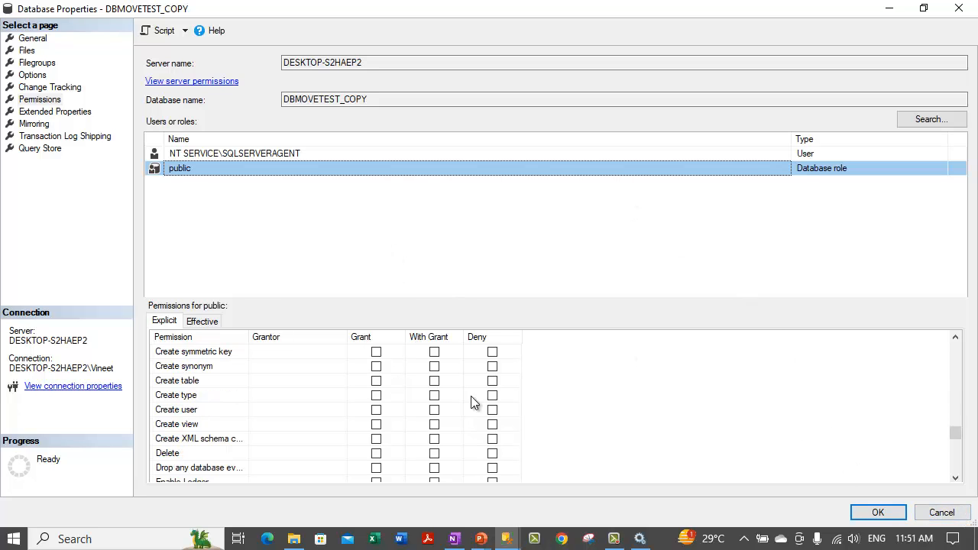
{"action": "left_click", "coordinate": [965, 520]}
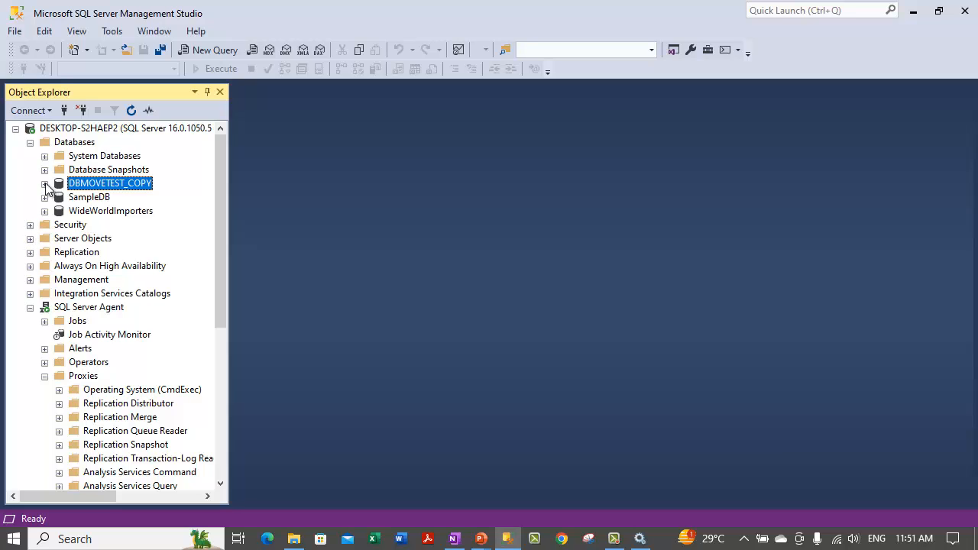
Step: Check which users exist in the security settings of the DBMOVETEST_COPY database
{"action": "left_click", "coordinate": [45, 184]}
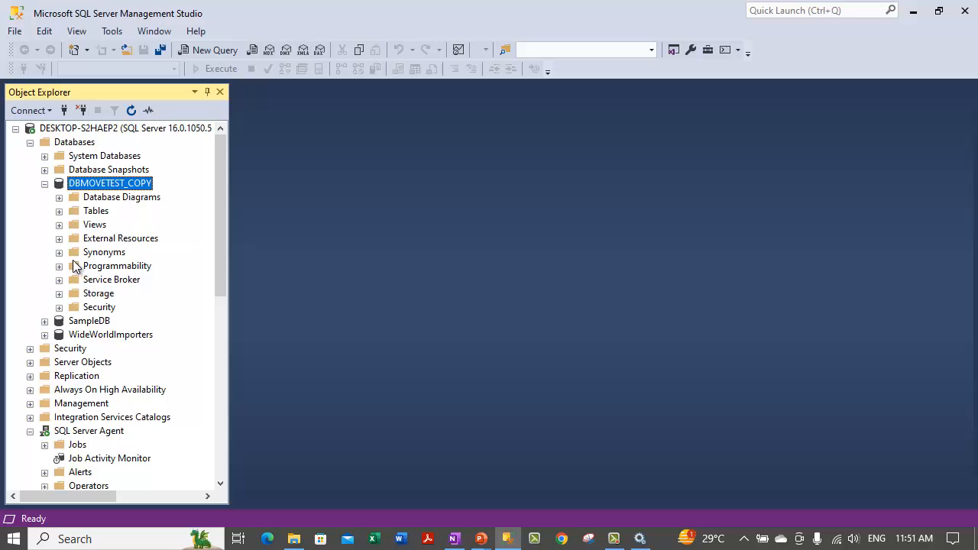
{"action": "left_click", "coordinate": [59, 307]}
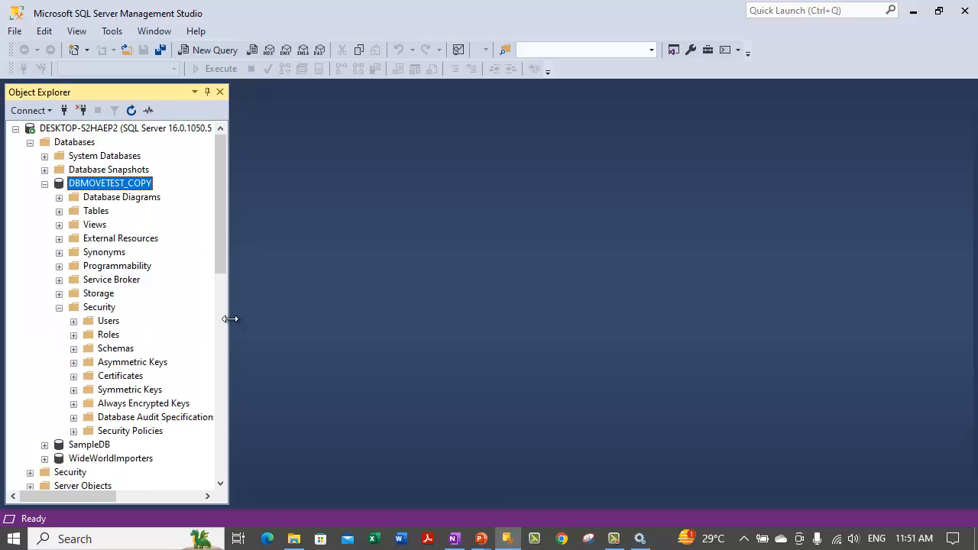
{"action": "left_click_drag", "start_coordinate": [229, 321], "coordinate": [290, 322]}
{"action": "left_click", "coordinate": [74, 321]}
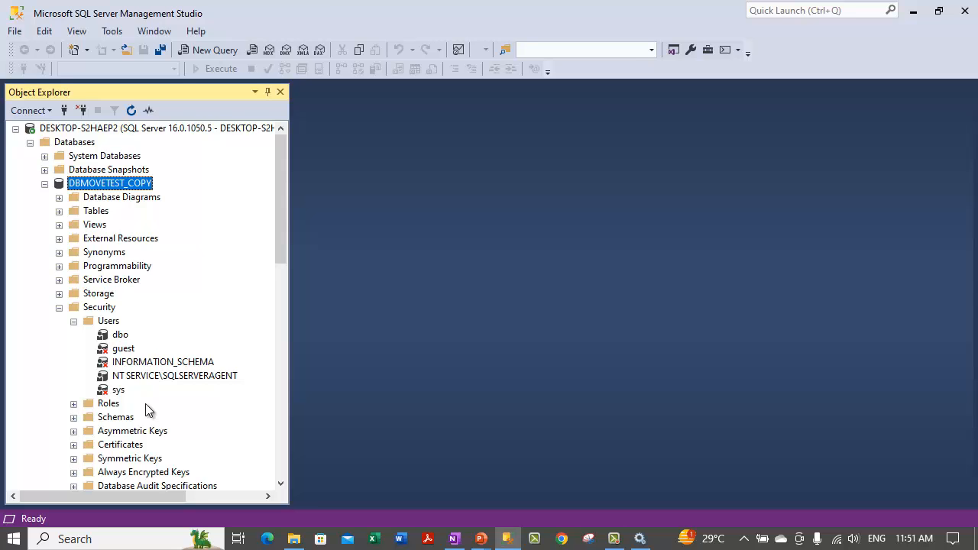
{"action": "left_click", "coordinate": [75, 321]}
{"action": "left_click", "coordinate": [60, 308]}
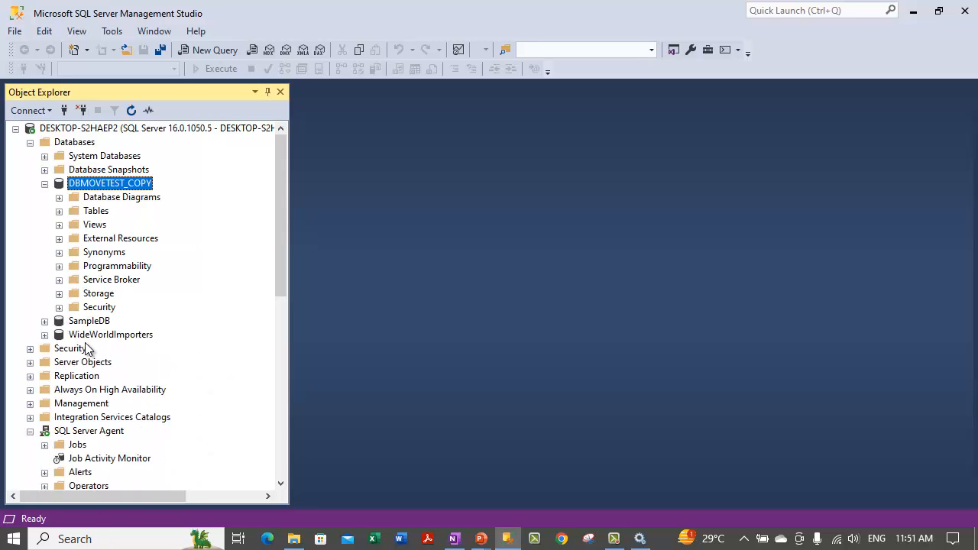
Step: Find the personal Windows login among the 2022 instance's server logins and open its properties to check the login name
{"action": "left_click", "coordinate": [29, 348]}
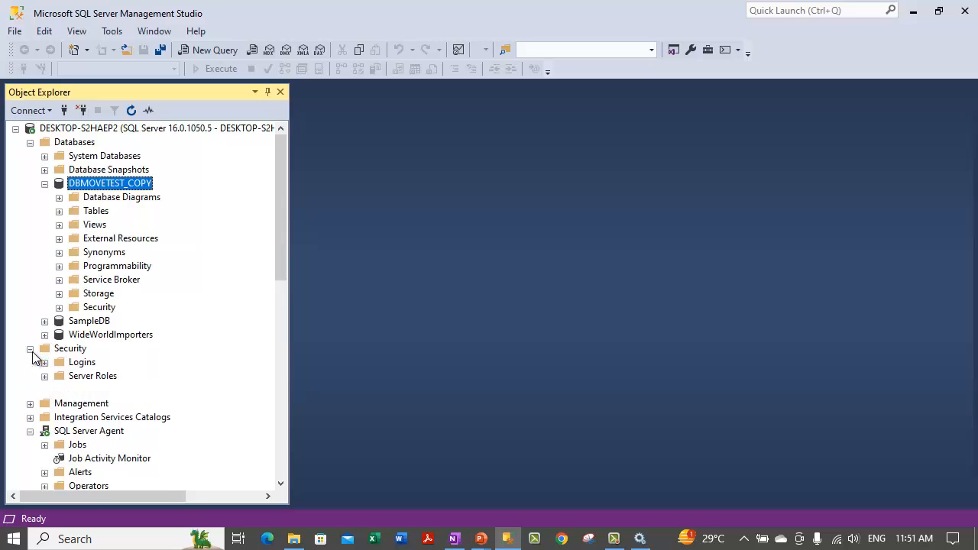
{"action": "scroll", "coordinate": [92, 364], "scroll_direction": "down", "scroll_amount": 1}
{"action": "left_click", "coordinate": [45, 320]}
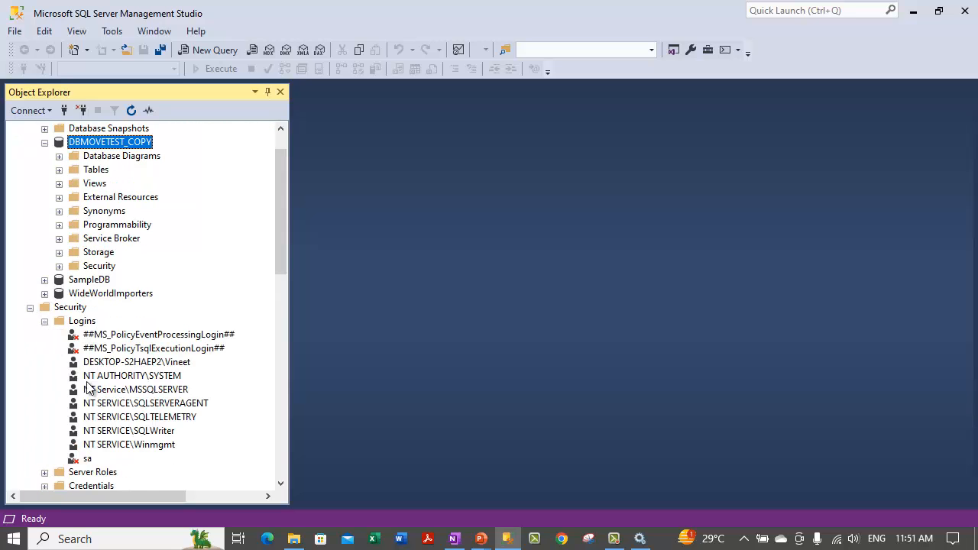
{"action": "left_click", "coordinate": [172, 365]}
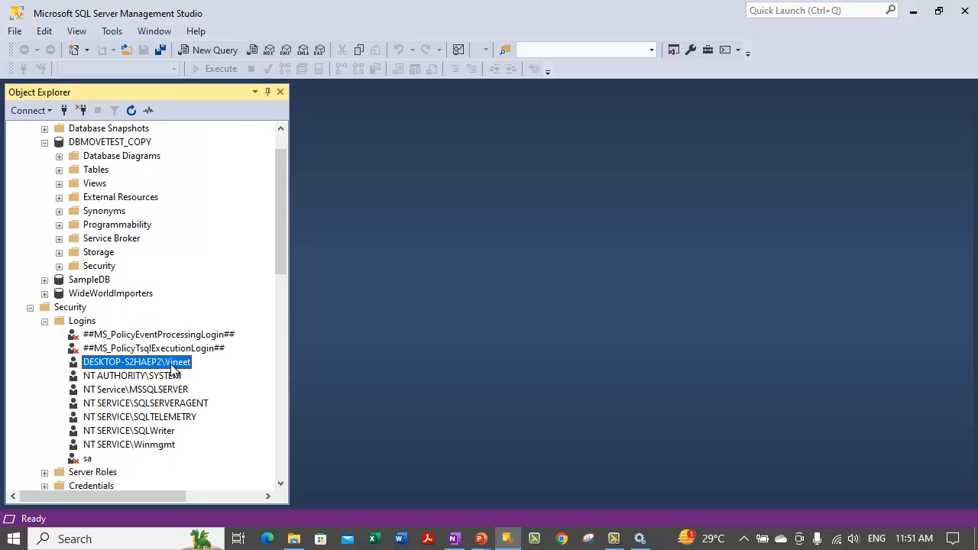
{"action": "right_click", "coordinate": [172, 369]}
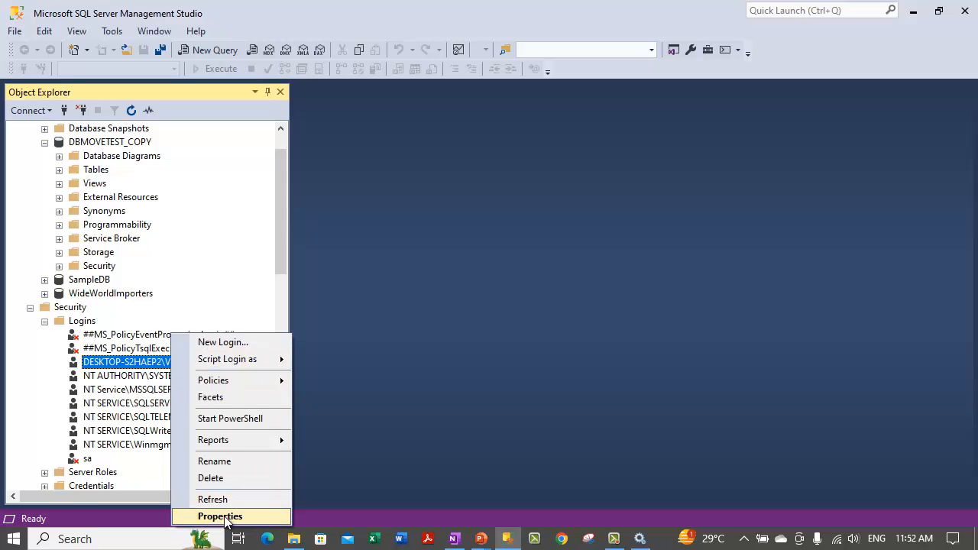
{"action": "left_click", "coordinate": [244, 516]}
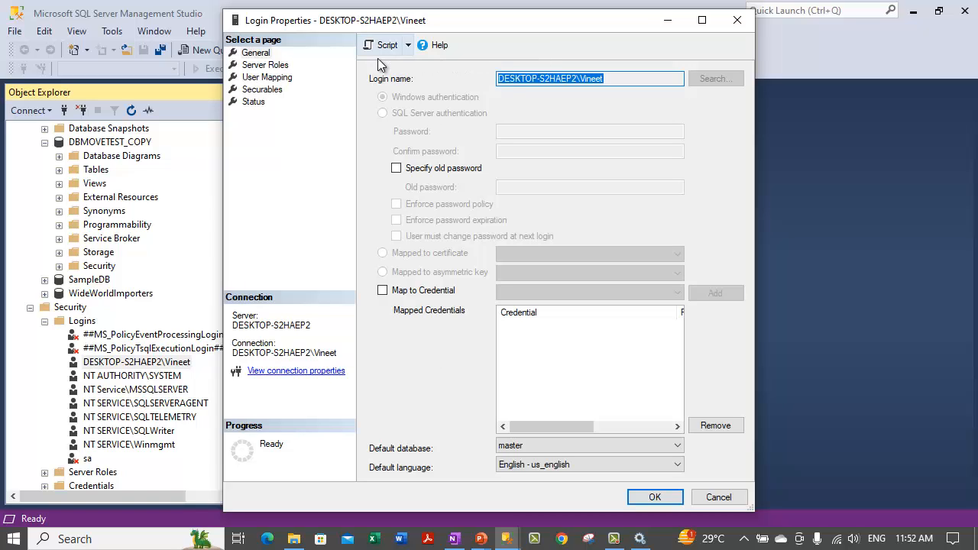
{"action": "left_click", "coordinate": [510, 79]}
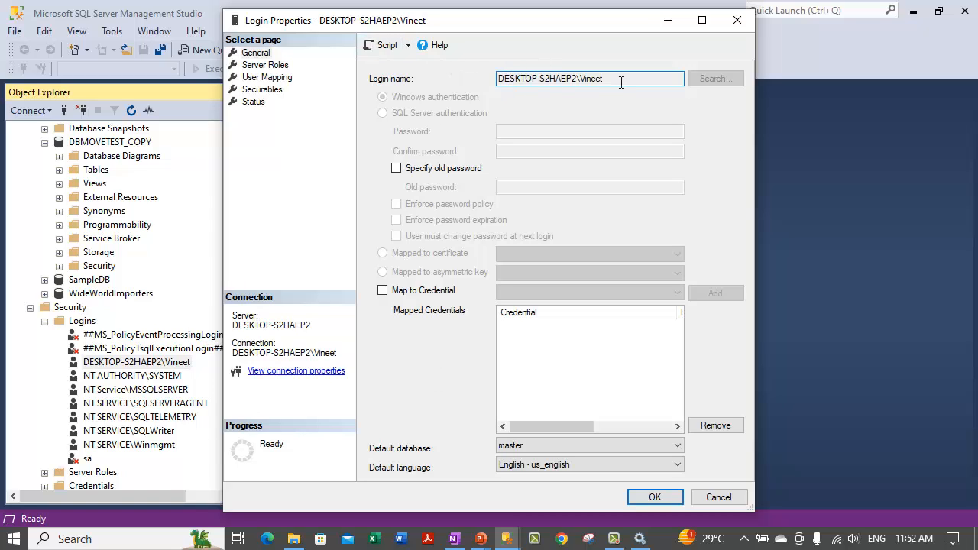
Step: Check the personal Windows login's name, its mapped databases and its role membership for DBMOVETEST_COPY, and dismiss the login properties
{"action": "left_click_drag", "start_coordinate": [621, 81], "coordinate": [496, 80]}
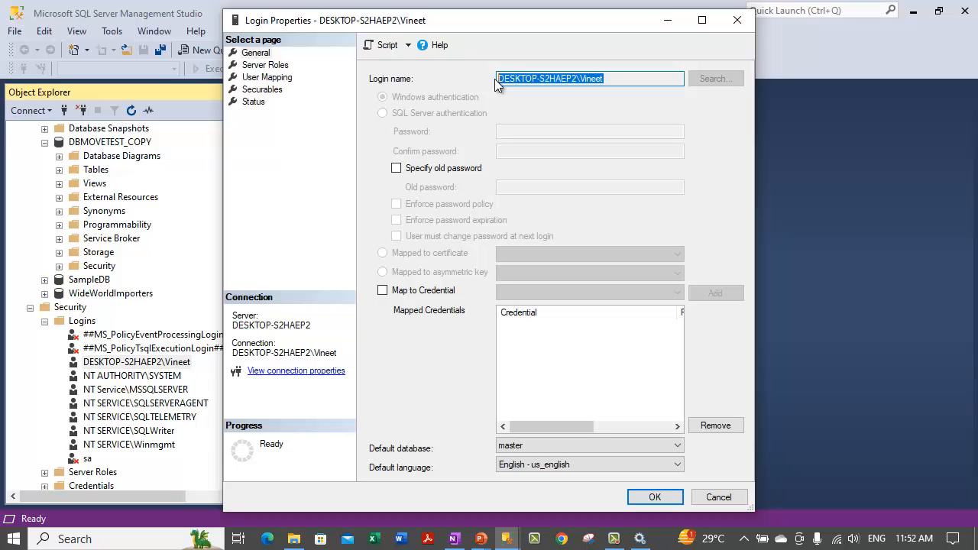
{"action": "left_click", "coordinate": [268, 77]}
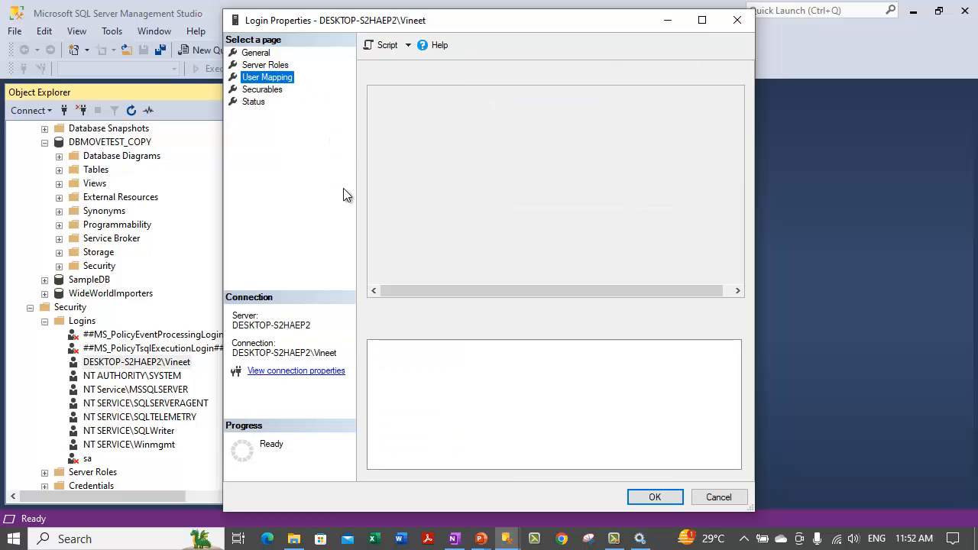
{"action": "double_click", "coordinate": [481, 28]}
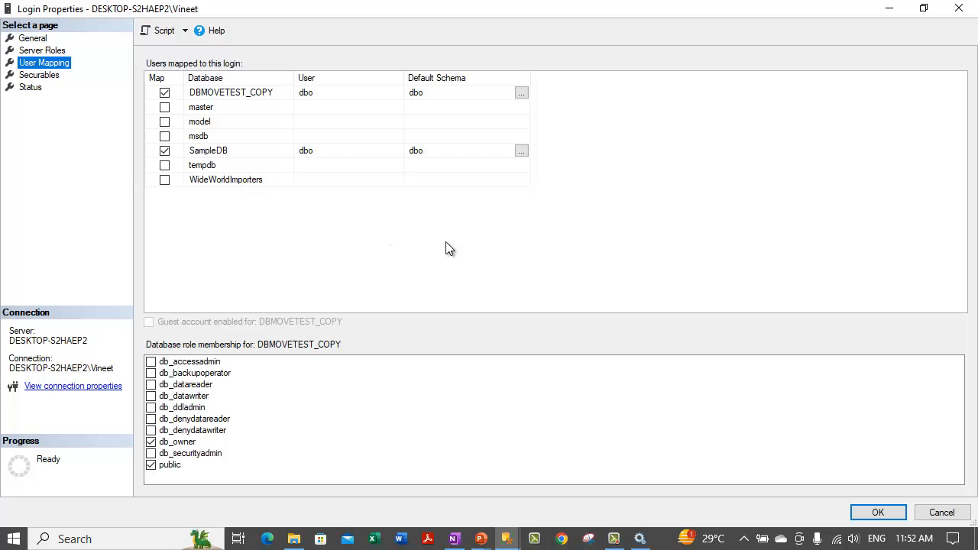
{"action": "left_click", "coordinate": [941, 513]}
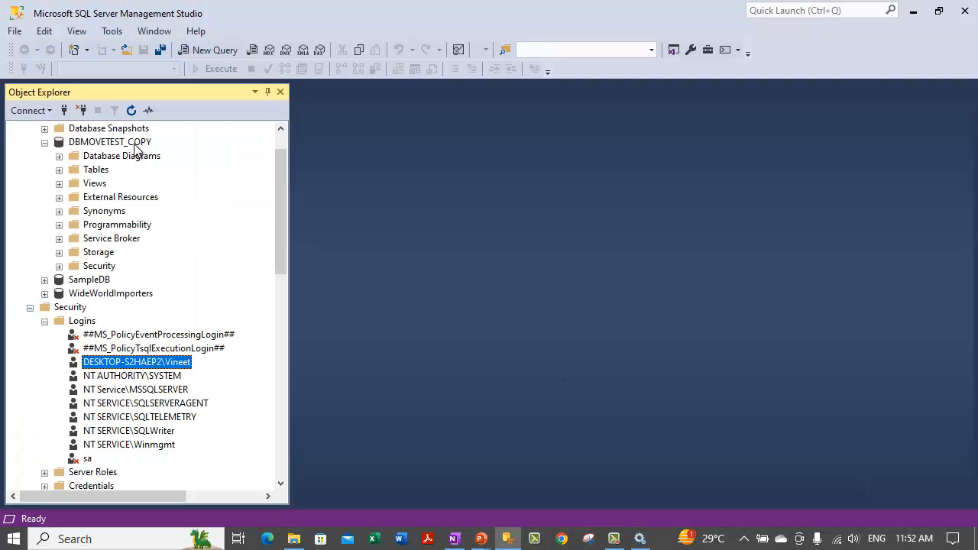
Step: Open a new query window against the DBMOVETEST_COPY database
{"action": "left_click", "coordinate": [115, 142]}
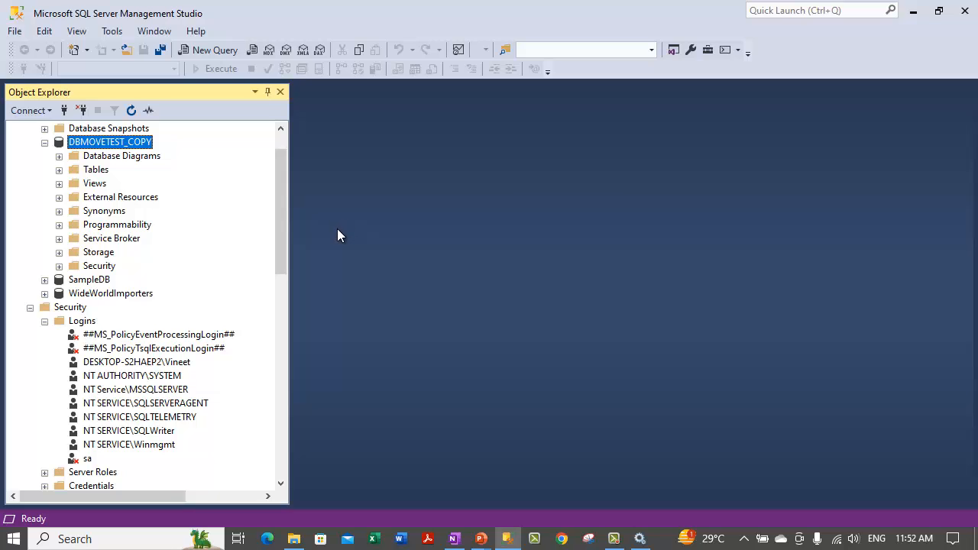
{"action": "left_click", "coordinate": [211, 49]}
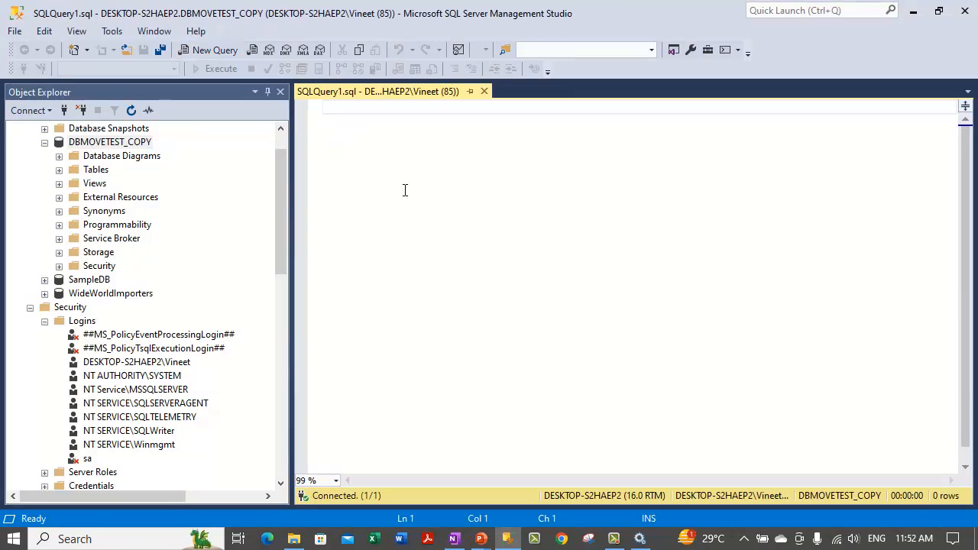
{"action": "type", "text": "ALTER"}
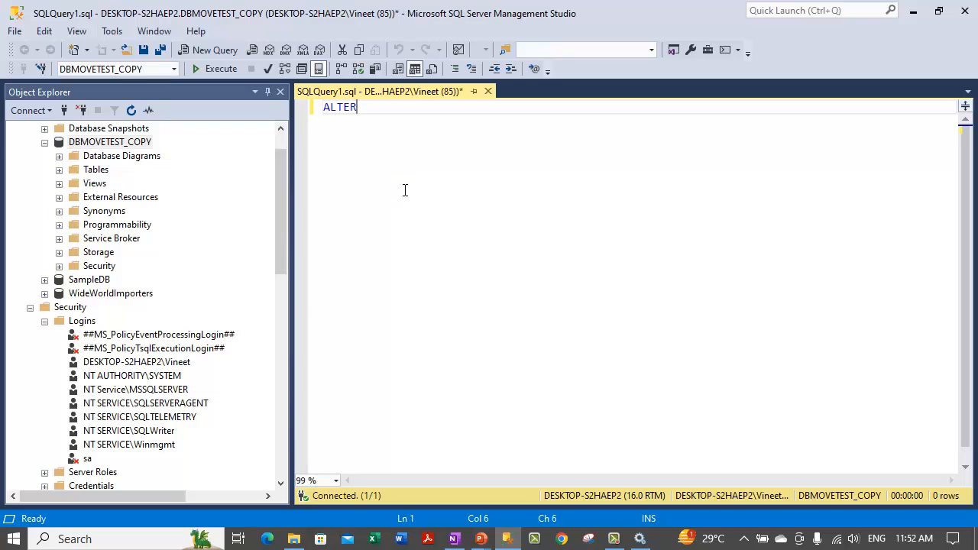
{"action": "type", "text": " AUT"}
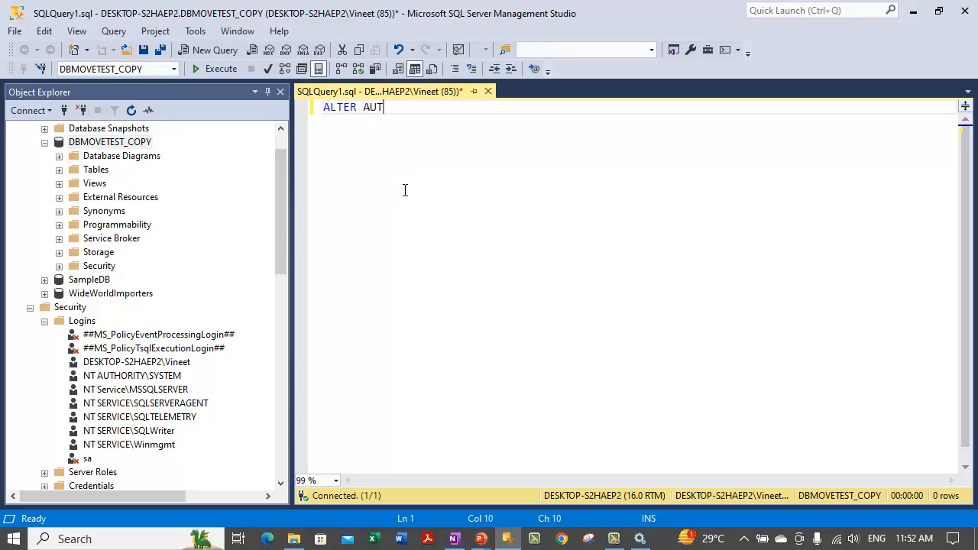
{"action": "type", "text": "O"}
{"action": "key", "text": "BackSpace"}
{"action": "type", "text": "HORIZATION"}
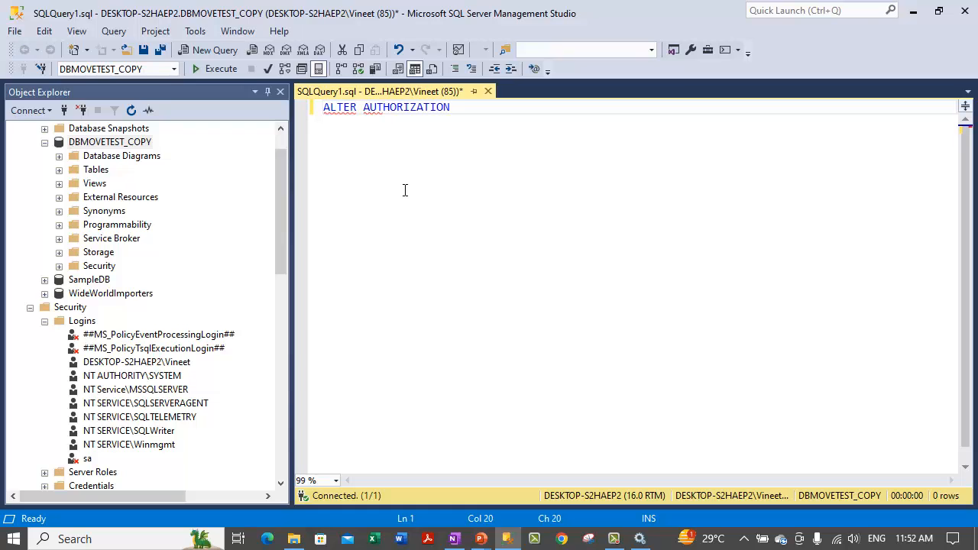
{"action": "type", "text": " ON DATABASE"}
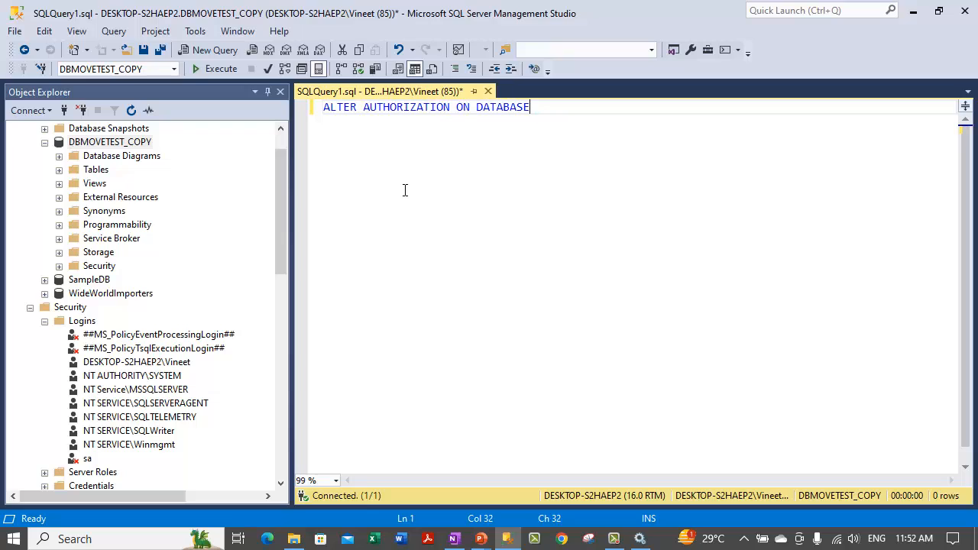
{"action": "type", "text": " ::DBMOVETEST_COPY"}
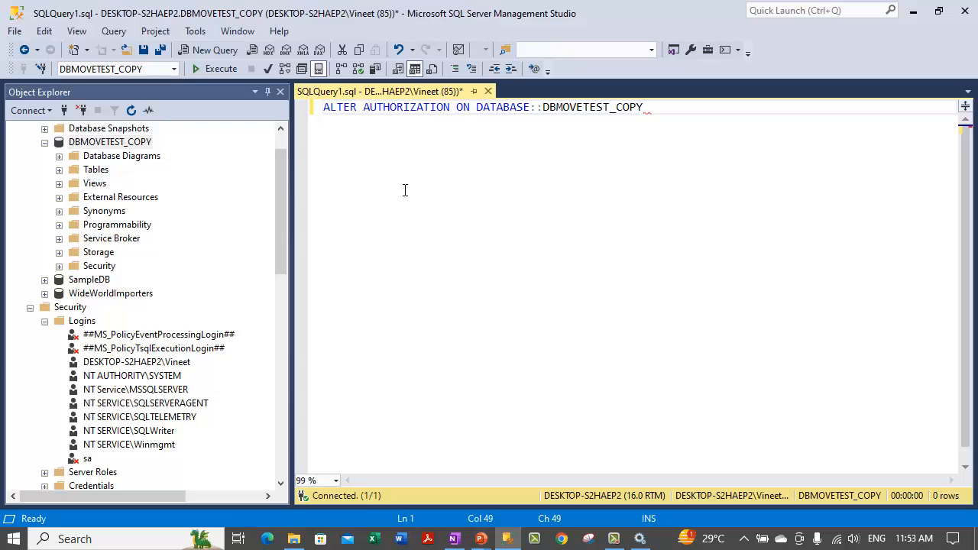
{"action": "type", "text": " TP"}
{"action": "key", "text": "BackSpace"}
{"action": "type", "text": "O "}
{"action": "type", "text": "sa"}
{"action": "key", "text": "BackSpace"}
{"action": "key", "text": "BackSpace"}
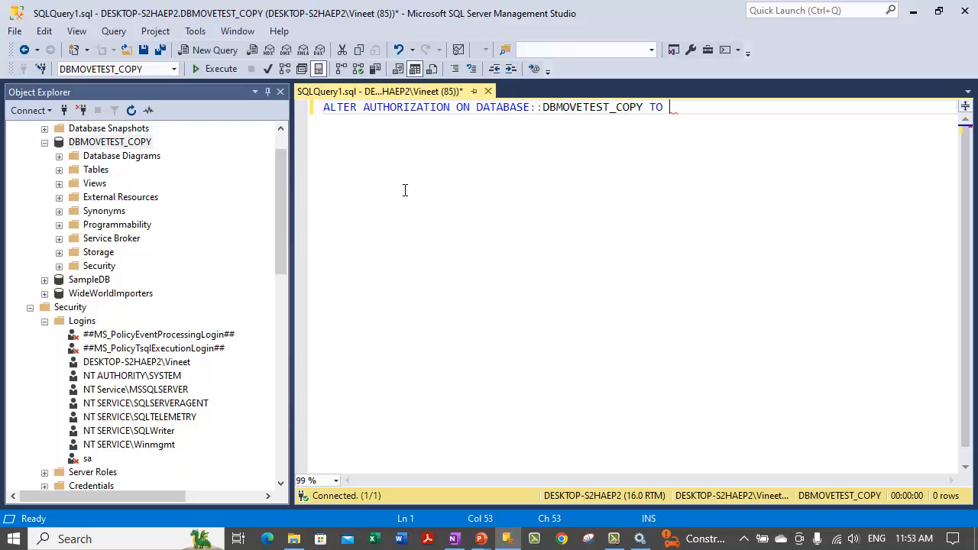
{"action": "key", "text": "BackSpace"}
{"action": "key", "text": "BackSpace"}
{"action": "key", "text": "BackSpace"}
{"action": "key", "text": "BackSpace"}
{"action": "key", "text": "BackSpace"}
{"action": "key", "text": "BackSpace"}
{"action": "key", "text": "BackSpace"}
{"action": "key", "text": "BackSpace"}
{"action": "key", "text": "BackSpace"}
{"action": "key", "text": "BackSpace"}
{"action": "key", "text": "BackSpace"}
{"action": "key", "text": "BackSpace"}
{"action": "key", "text": "BackSpace"}
{"action": "key", "text": "BackSpace"}
{"action": "key", "text": "BackSpace"}
{"action": "key", "text": "BackSpace"}
{"action": "key", "text": "BackSpace"}
{"action": "key", "text": "BackSpace"}
{"action": "key", "text": "BackSpace"}
{"action": "key", "text": "BackSpace"}
Step: Look up DBMOVETEST_COPY's compatibility level and the available levels in its database options, and dismiss the properties without changes
{"action": "right_click", "coordinate": [147, 145]}
{"action": "left_click", "coordinate": [198, 401]}
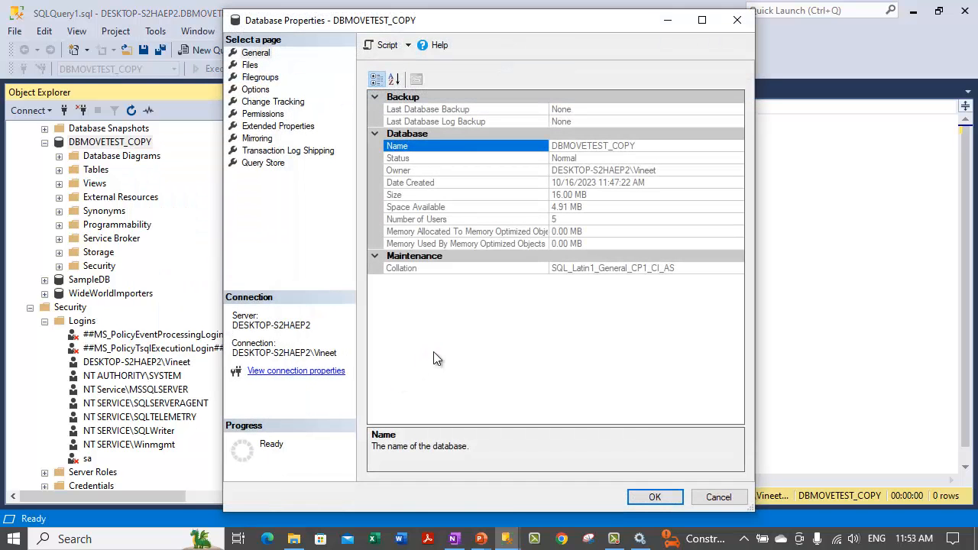
{"action": "left_click", "coordinate": [256, 89]}
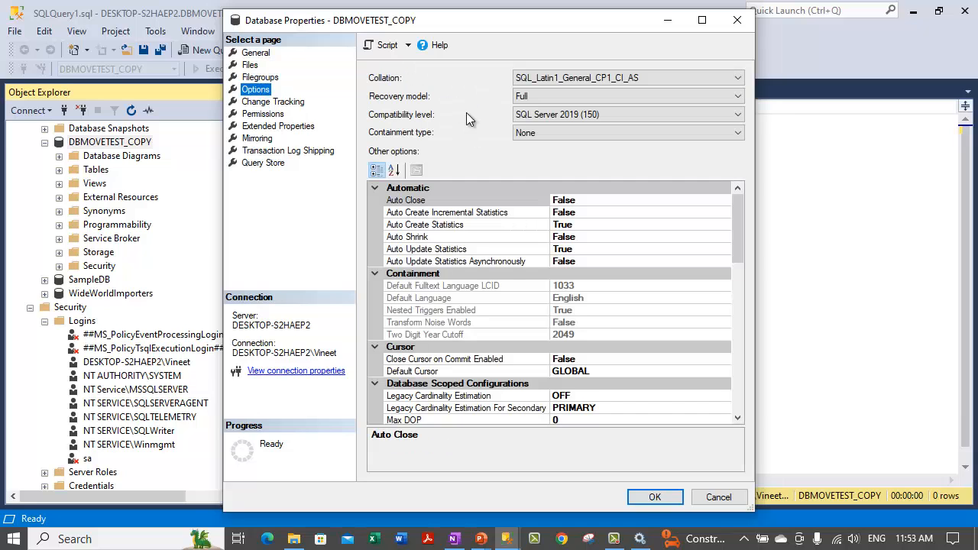
{"action": "left_click", "coordinate": [630, 114]}
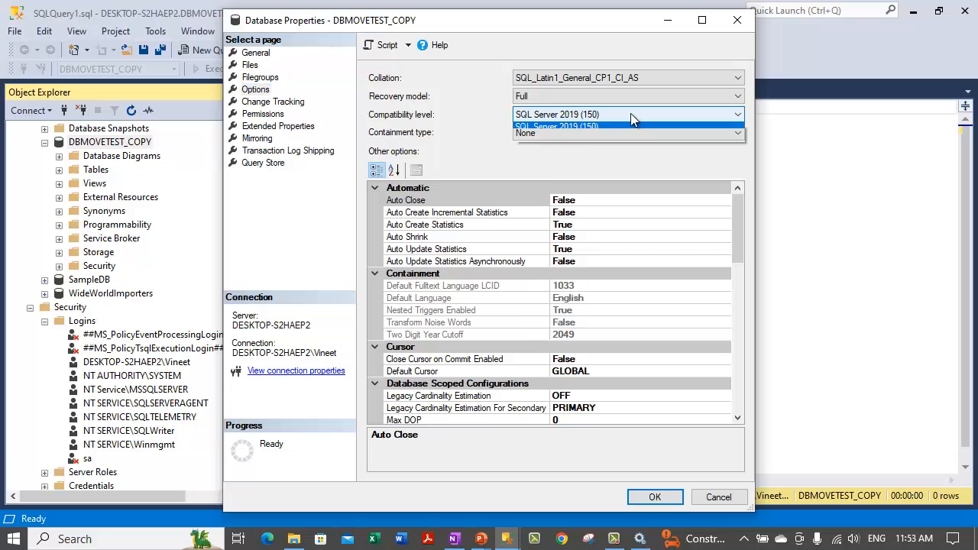
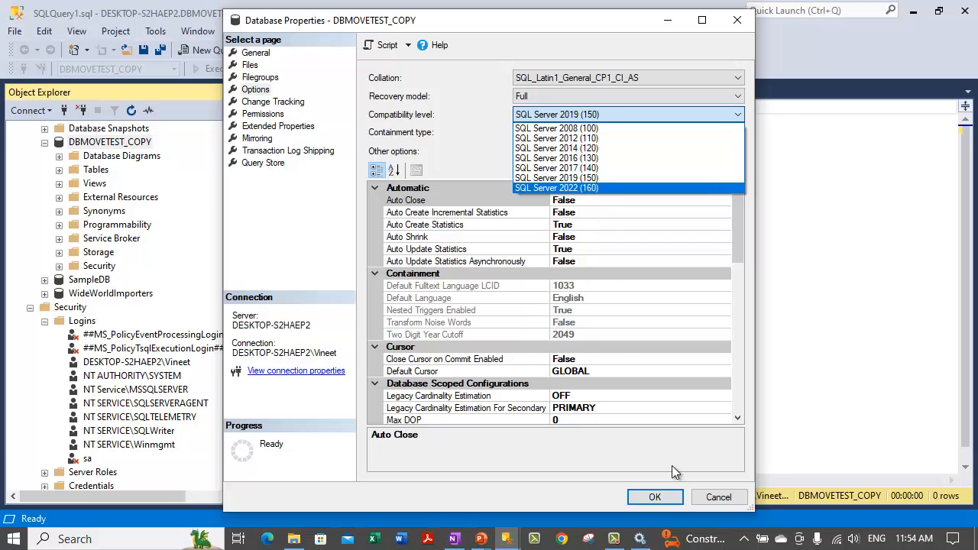
{"action": "left_click", "coordinate": [715, 493]}
{"action": "left_click", "coordinate": [716, 497]}
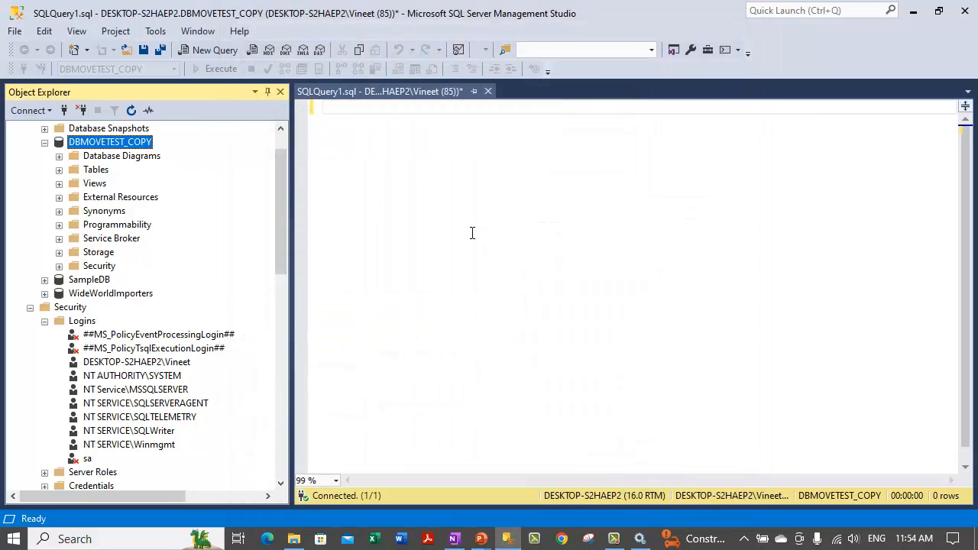
Step: Write an ALTER DATABASE DBMOVETEST_COPY statement with SET COMPATIBILITY_LEVEL = 160 in the query editor
{"action": "left_click", "coordinate": [472, 233]}
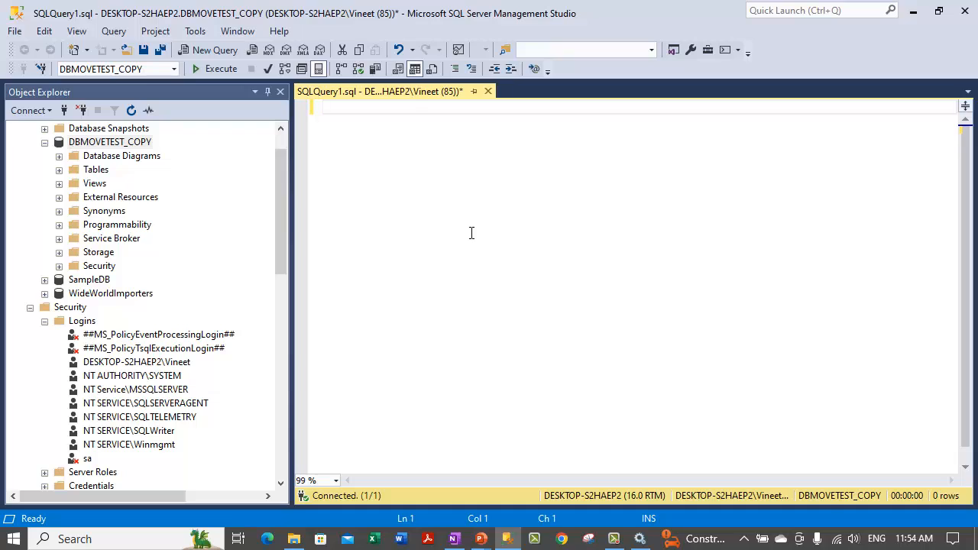
{"action": "type", "text": "ALY"}
{"action": "key", "text": "BackSpace"}
{"action": "type", "text": "TER DATABASE "}
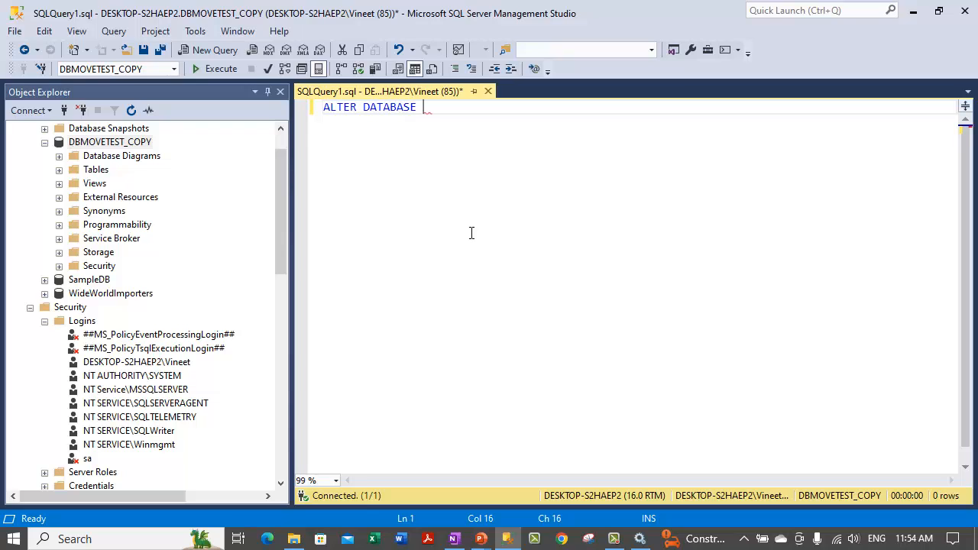
{"action": "type", "text": "DBMOVETEST"}
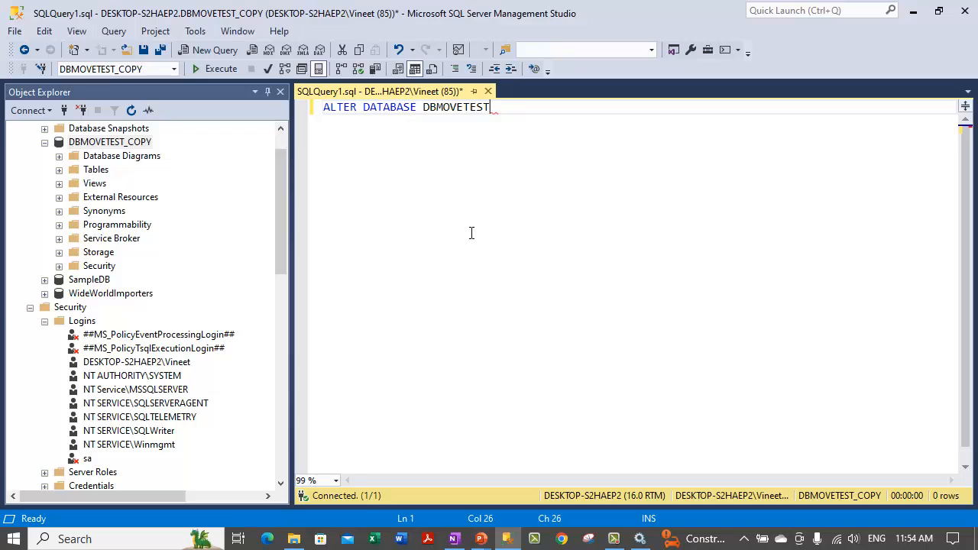
{"action": "type", "text": "_COPY"}
{"action": "key", "text": "Return"}
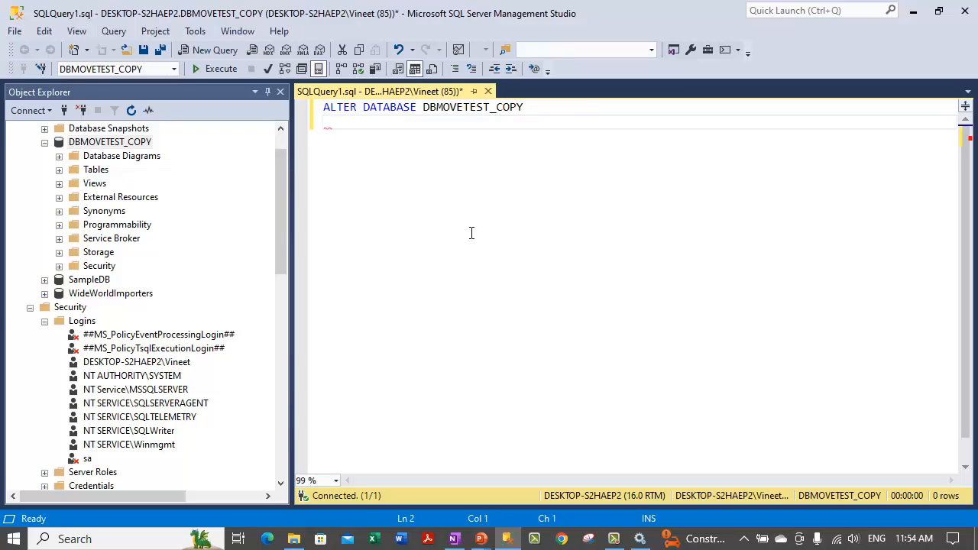
{"action": "type", "text": "SET COMPATIBILITY_LVEL"}
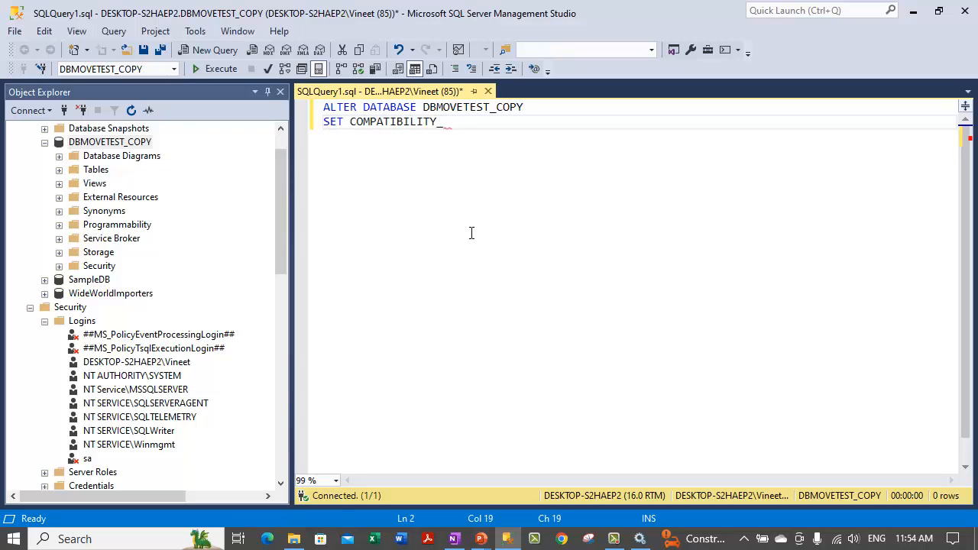
{"action": "key", "text": "BackSpace"}
{"action": "key", "text": "BackSpace"}
{"action": "key", "text": "BackSpace"}
{"action": "key", "text": "BackSpace"}
{"action": "type", "text": "EVEL = 160"}
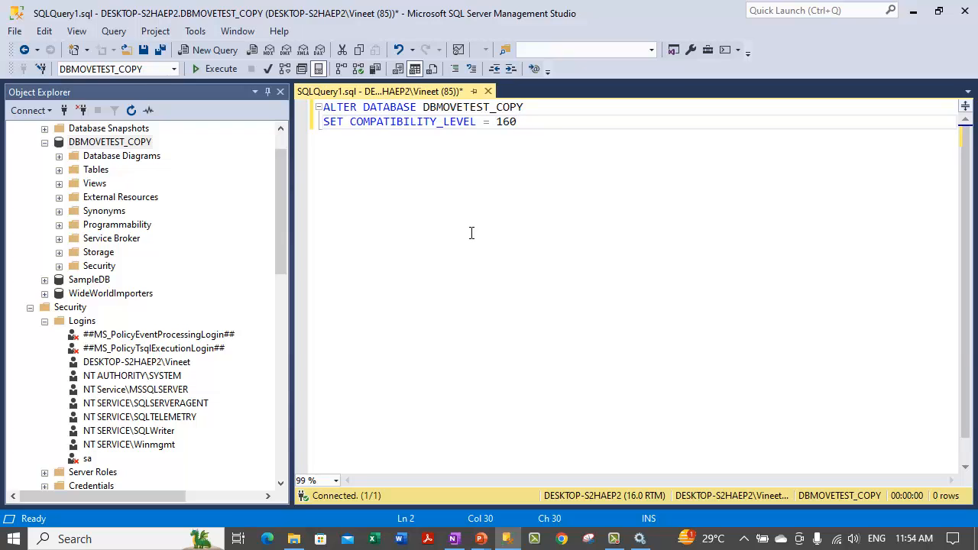
Step: Change the statement's COMPATIBILITY_LEVEL value to 140 and execute the ALTER DATABASE statement
{"action": "key", "text": "BackSpace"}
{"action": "key", "text": "BackSpace"}
{"action": "type", "text": "40"}
{"action": "left_click_drag", "start_coordinate": [522, 157], "coordinate": [321, 107]}
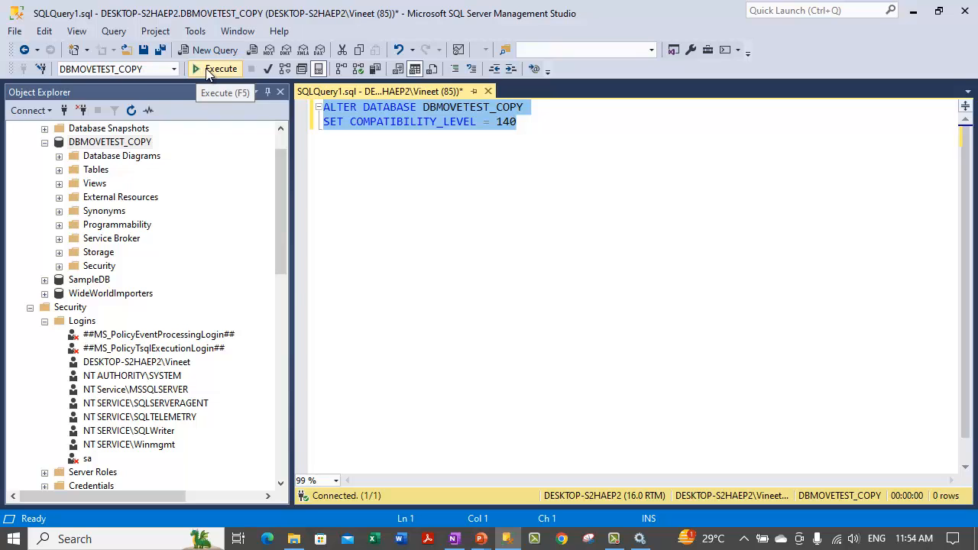
{"action": "left_click", "coordinate": [206, 68]}
{"action": "left_click", "coordinate": [376, 233]}
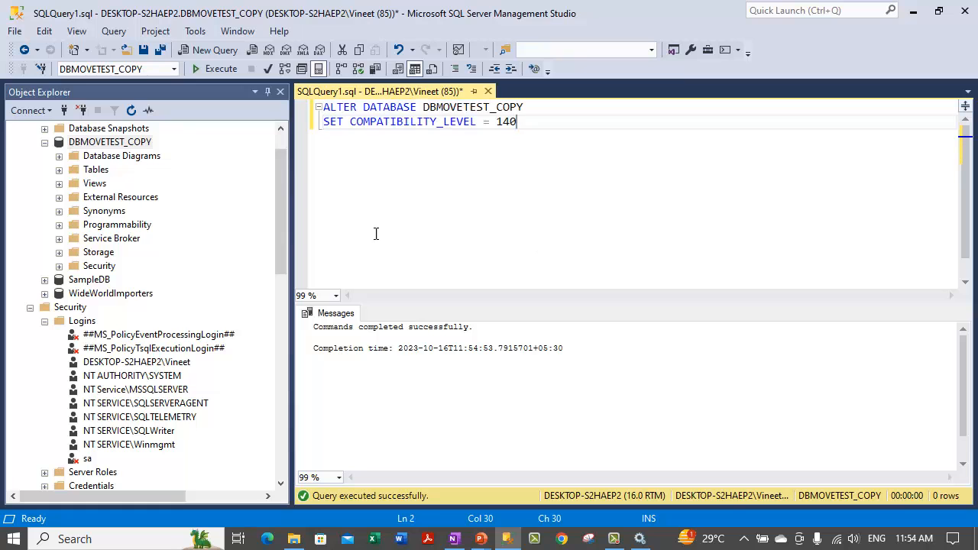
Step: Check the compatibility level in DBMOVETEST_COPY's database options again and dismiss the properties
{"action": "right_click", "coordinate": [138, 142]}
{"action": "left_click", "coordinate": [207, 398]}
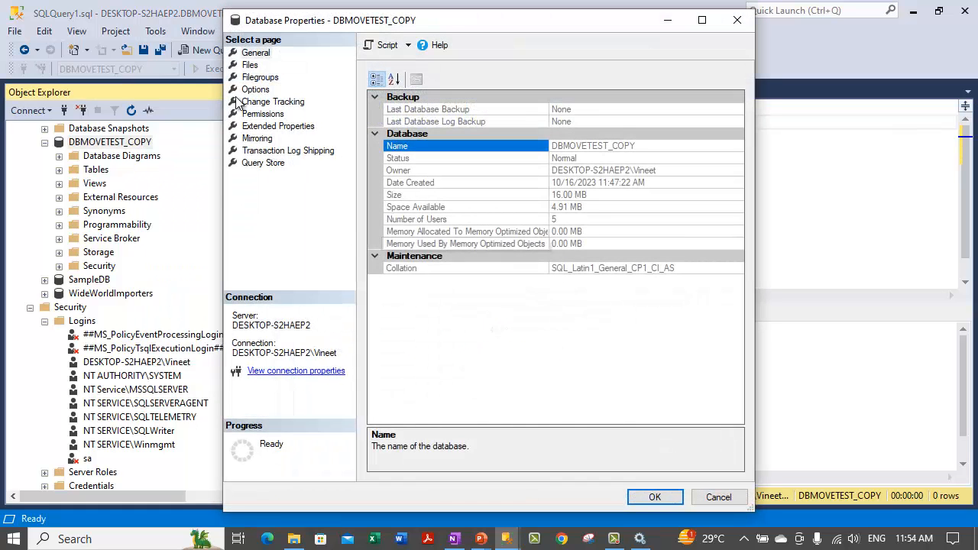
{"action": "left_click", "coordinate": [255, 89]}
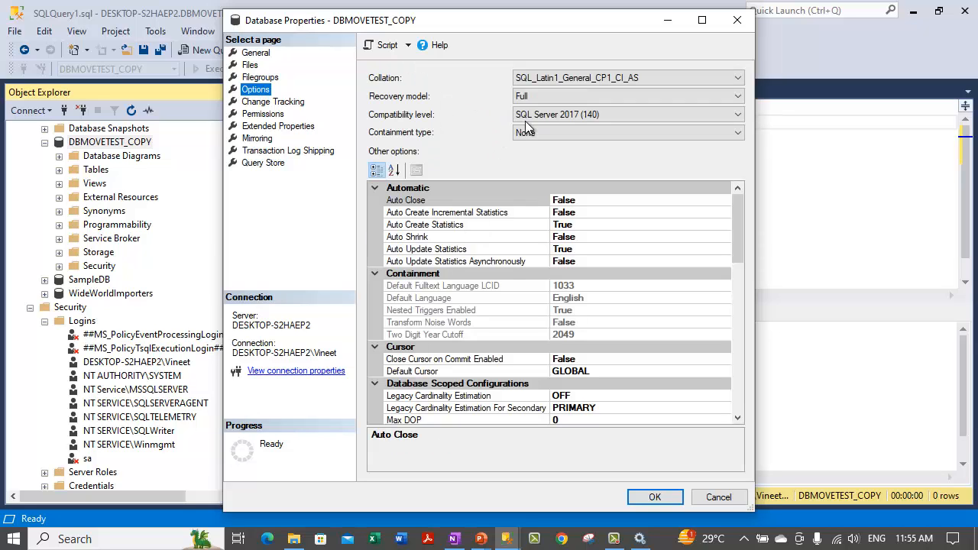
{"action": "left_click", "coordinate": [600, 118]}
{"action": "left_click", "coordinate": [563, 132]}
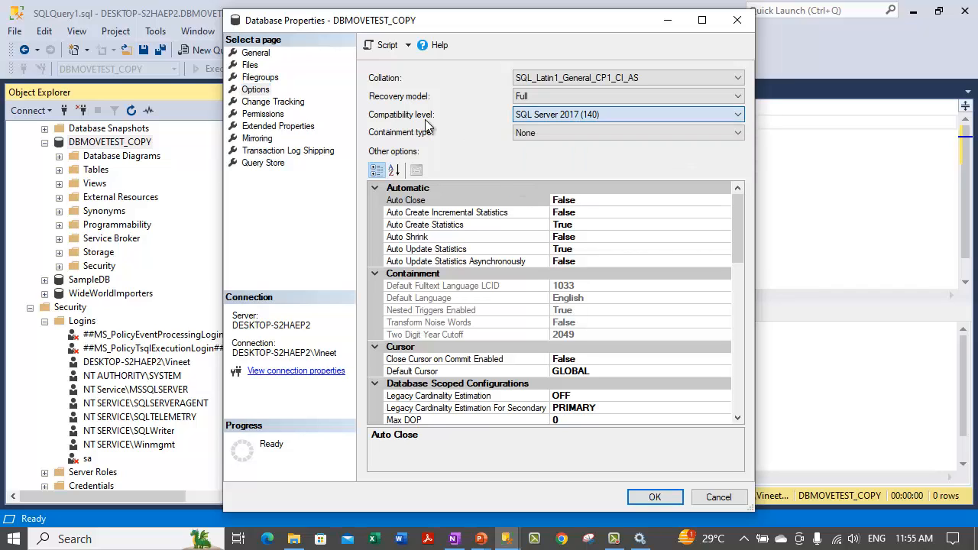
{"action": "left_click", "coordinate": [718, 498]}
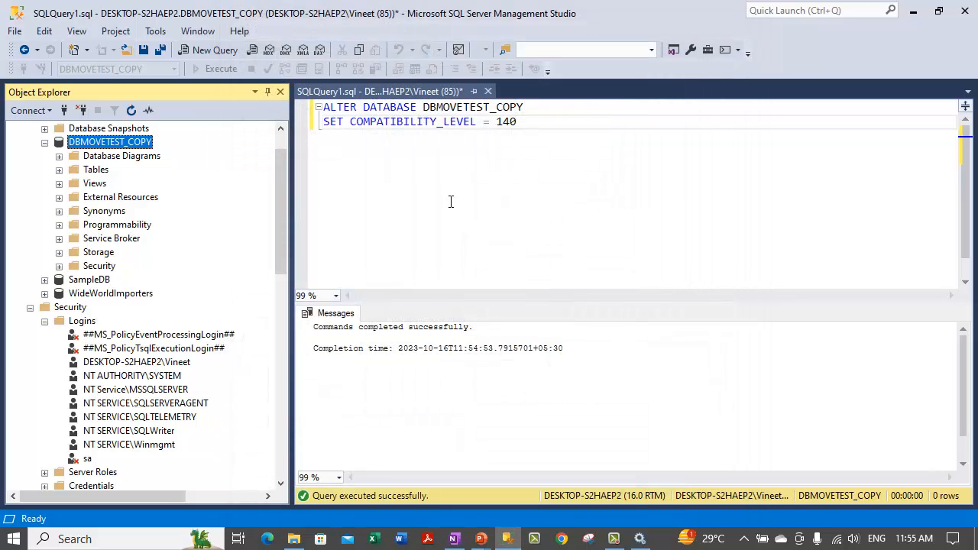
Step: Add sp_updatestats below the ALTER DATABASE statement and execute only that procedure on DBMOVETEST_COPY
{"action": "left_click", "coordinate": [483, 168]}
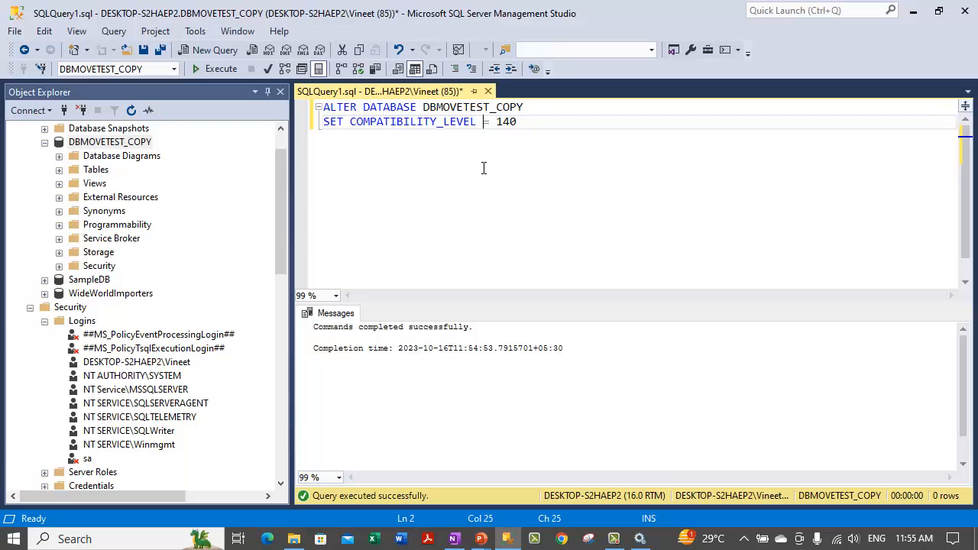
{"action": "left_click", "coordinate": [565, 135]}
{"action": "key", "text": "Return"}
{"action": "key", "text": "Return"}
{"action": "type", "text": "SP"}
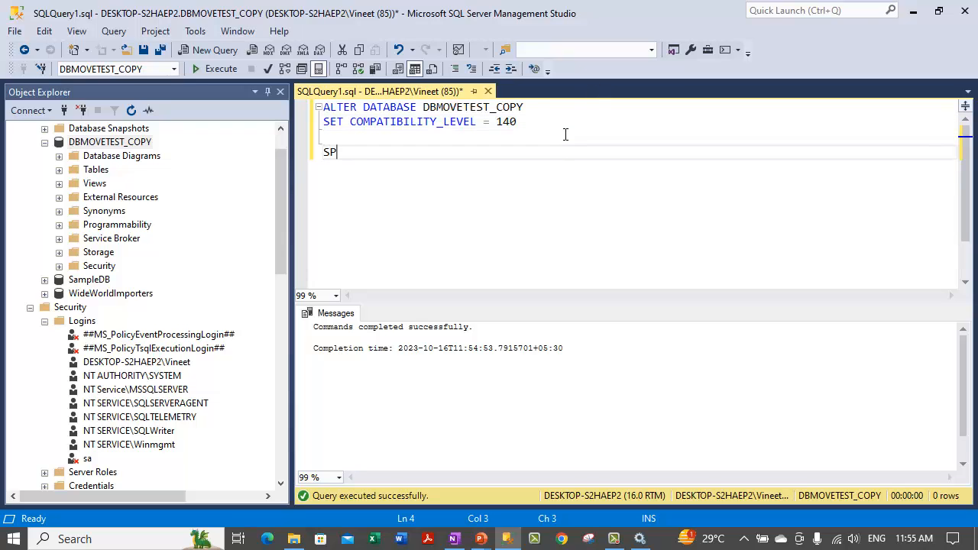
{"action": "key", "text": "BackSpace"}
{"action": "key", "text": "BackSpace"}
{"action": "type", "text": "sp_"}
{"action": "type", "text": "updatestats"}
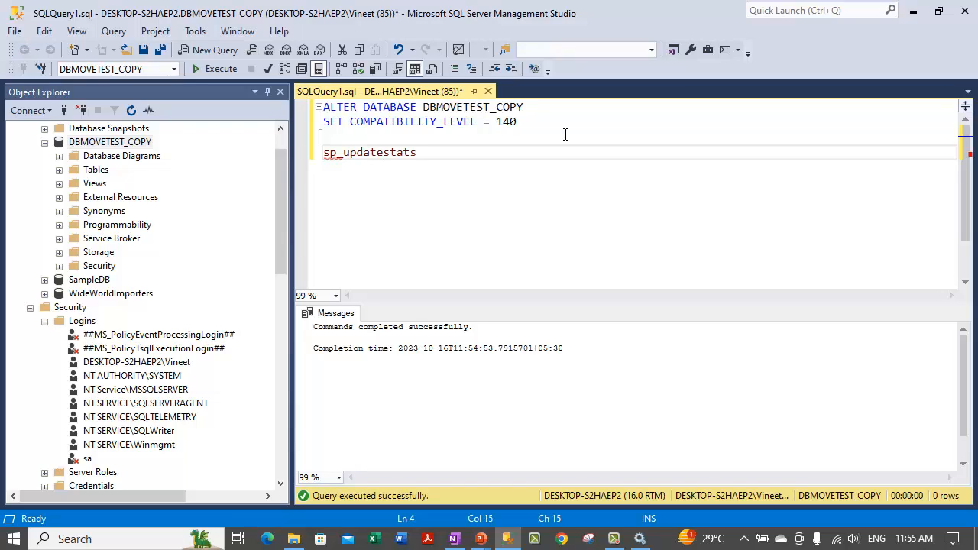
{"action": "left_click_drag", "start_coordinate": [433, 153], "coordinate": [293, 160]}
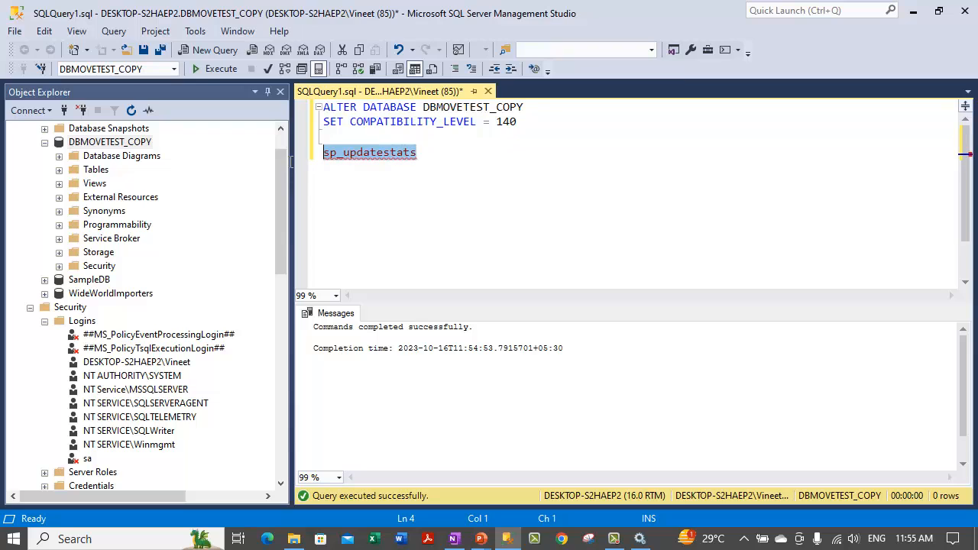
{"action": "left_click", "coordinate": [204, 70]}
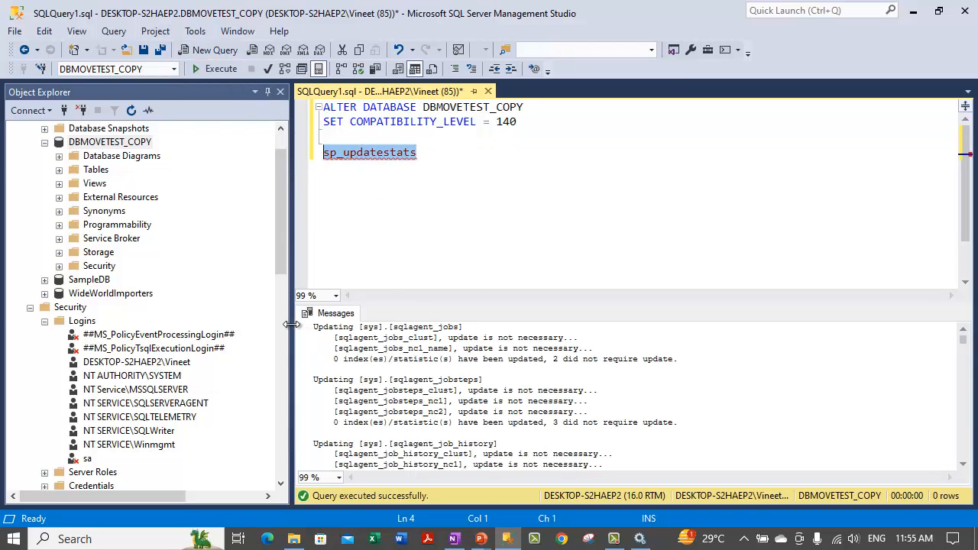
Step: Widen the query area and review the messages returned by sp_updatestats
{"action": "left_click_drag", "start_coordinate": [292, 324], "coordinate": [246, 312]}
{"action": "left_click", "coordinate": [461, 390]}
{"action": "scroll", "coordinate": [460, 407], "scroll_direction": "down", "scroll_amount": 5}
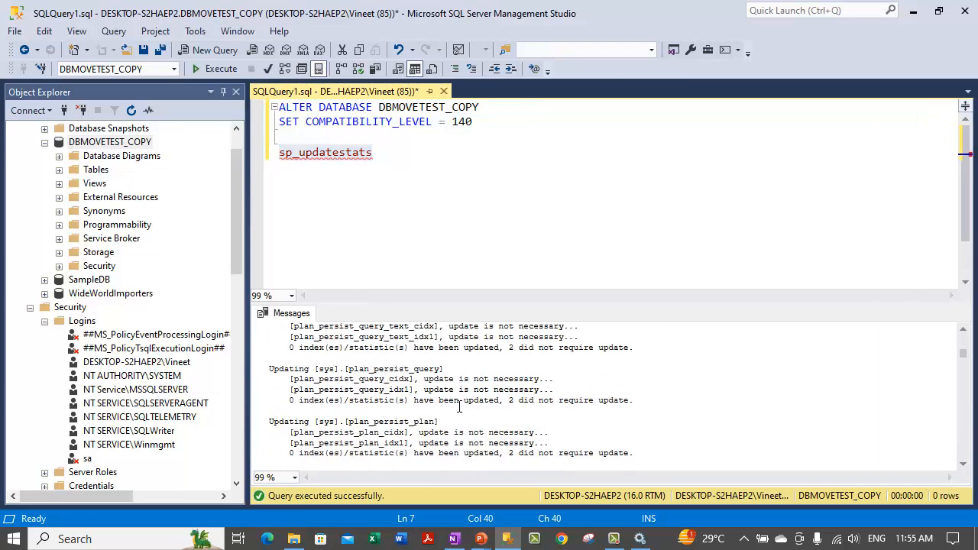
Step: Read through the remaining sp_updatestats messages and go back to the procedure call in the query
{"action": "scroll", "coordinate": [460, 408], "scroll_direction": "down", "scroll_amount": 15}
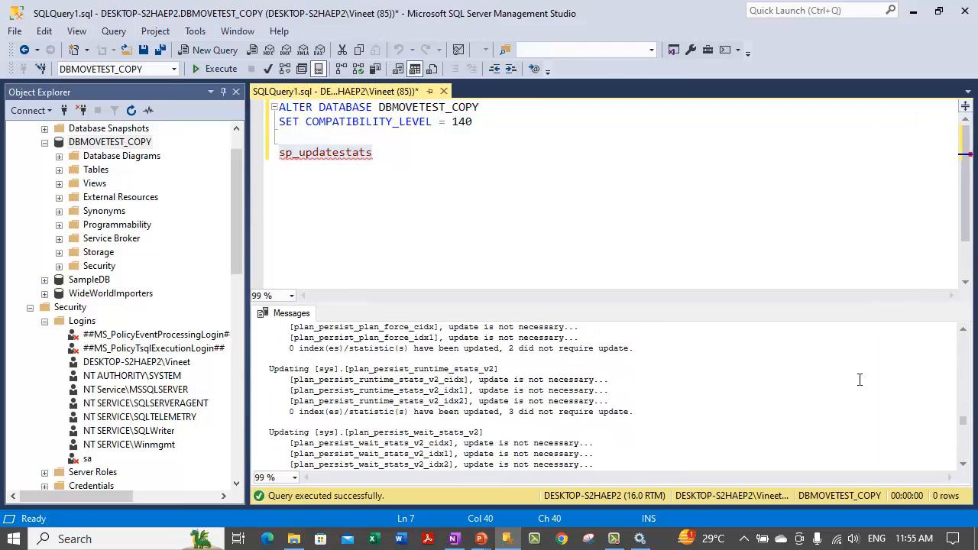
{"action": "left_click_drag", "start_coordinate": [961, 477], "coordinate": [947, 306]}
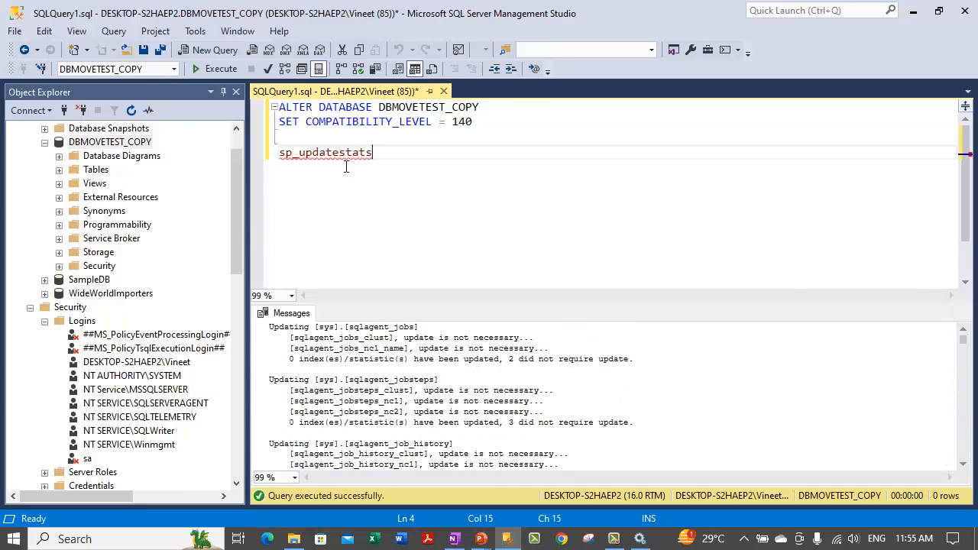
{"action": "left_click_drag", "start_coordinate": [373, 152], "coordinate": [280, 152]}
{"action": "left_click", "coordinate": [458, 182]}
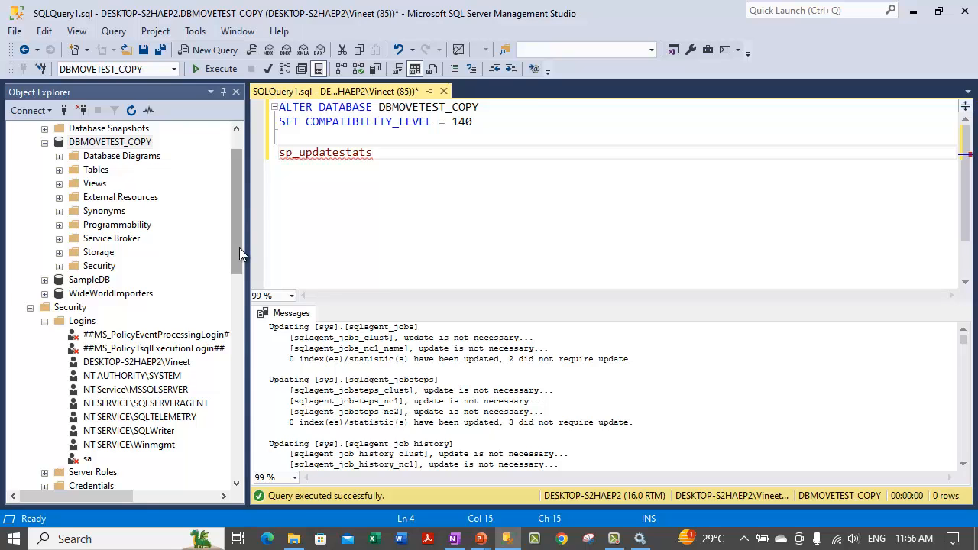
Step: Collapse the 2022 instance's Proxies folder and look over the object trees of the 2022 and INSTANCE2019 servers, including SQL Server Agent
{"action": "left_click_drag", "start_coordinate": [240, 248], "coordinate": [231, 379]}
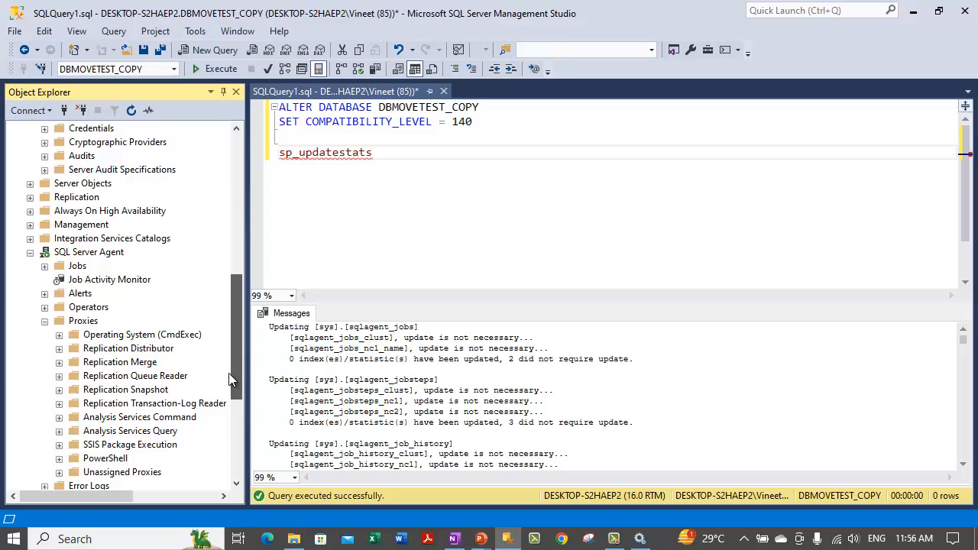
{"action": "left_click", "coordinate": [44, 321]}
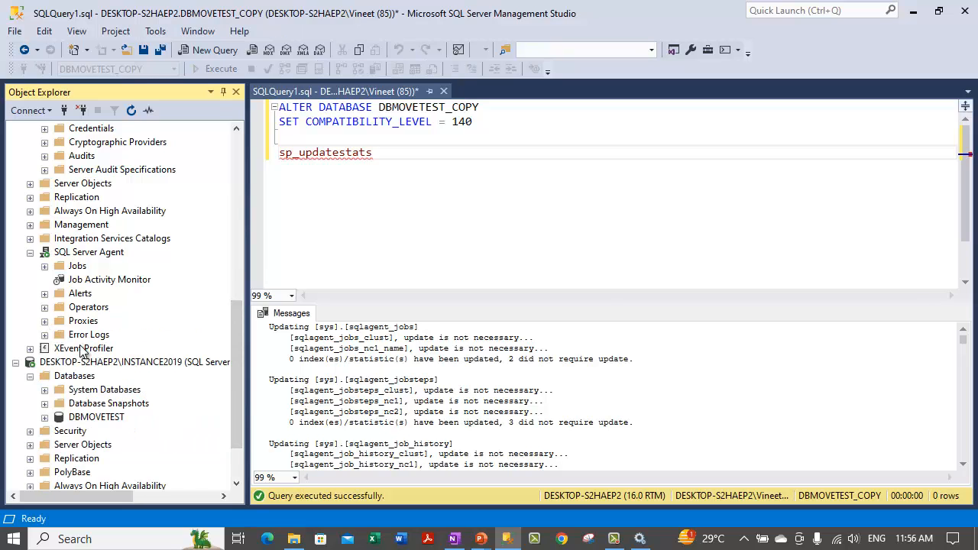
{"action": "scroll", "coordinate": [115, 336], "scroll_direction": "down", "scroll_amount": 2}
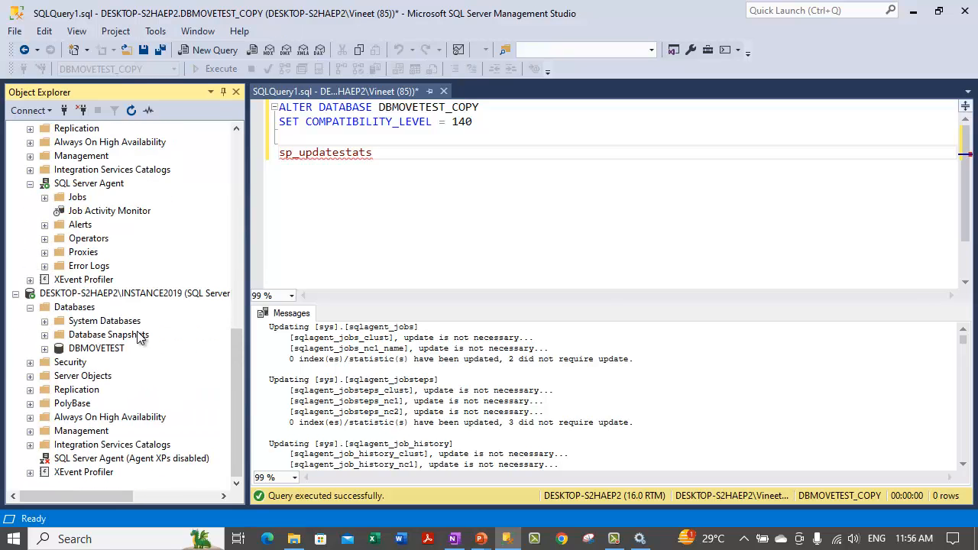
{"action": "left_click", "coordinate": [126, 298]}
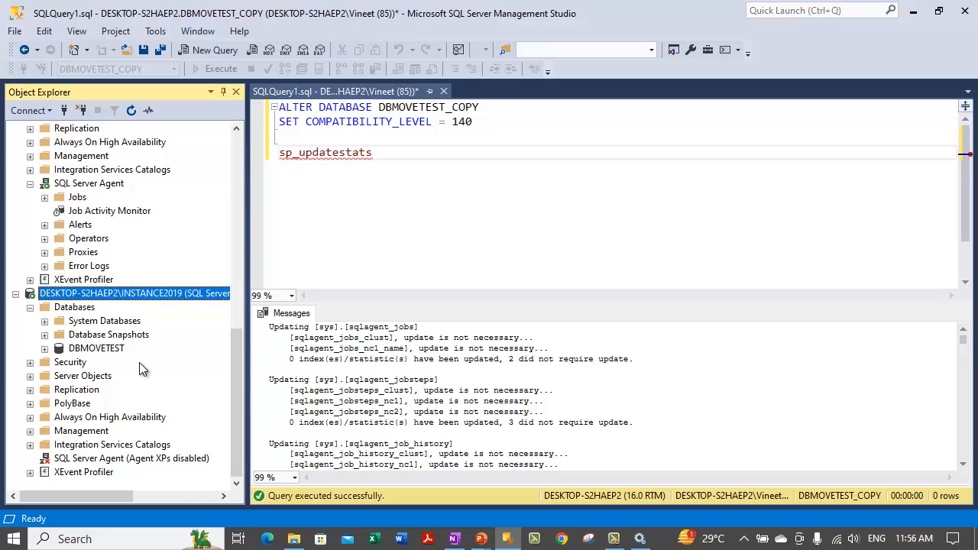
{"action": "scroll", "coordinate": [139, 362], "scroll_direction": "up", "scroll_amount": 1}
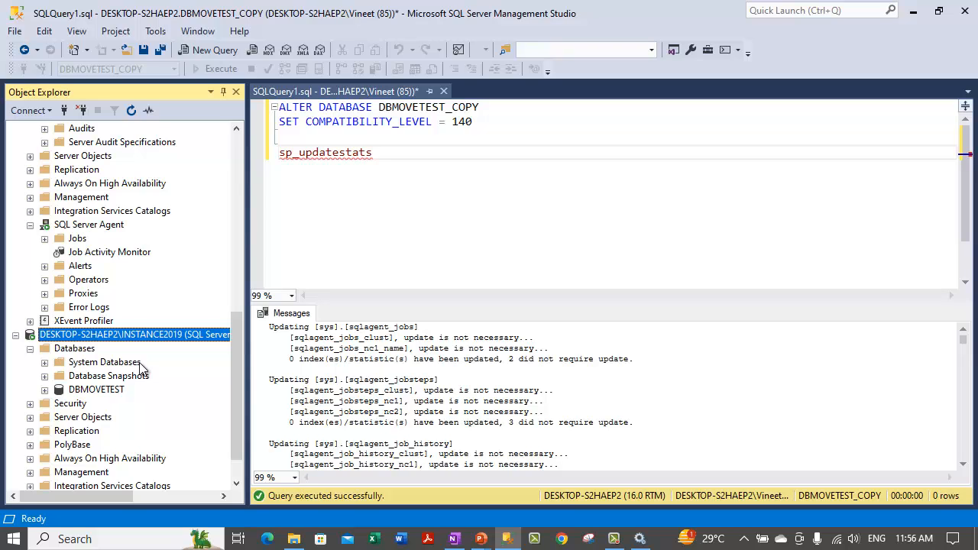
{"action": "scroll", "coordinate": [135, 351], "scroll_direction": "up", "scroll_amount": 5}
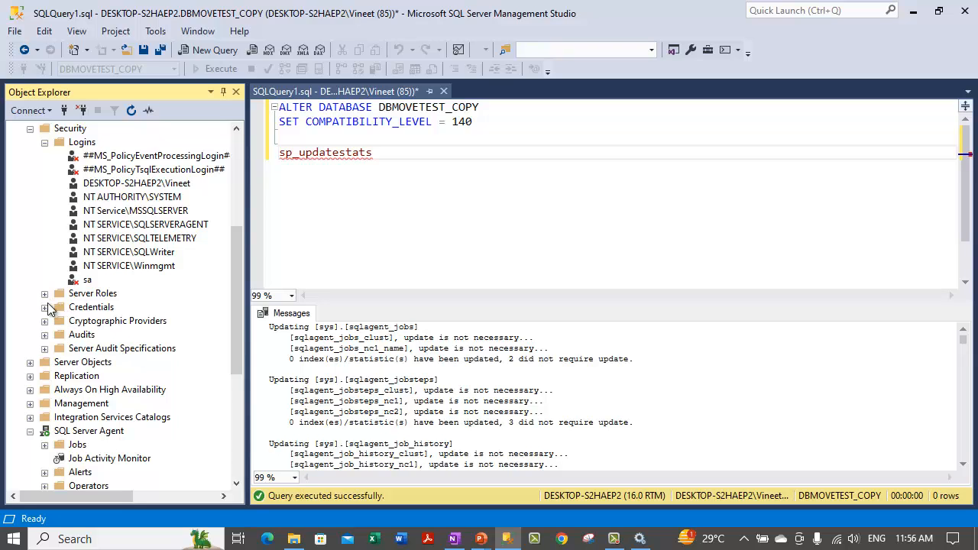
{"action": "scroll", "coordinate": [52, 441], "scroll_direction": "down", "scroll_amount": 1}
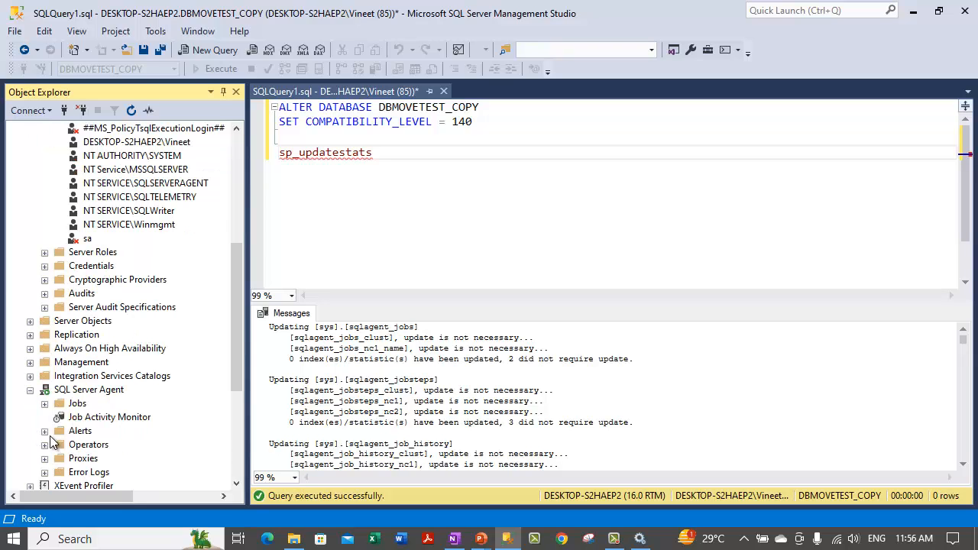
{"action": "left_click", "coordinate": [97, 419]}
{"action": "scroll", "coordinate": [84, 365], "scroll_direction": "down", "scroll_amount": 3}
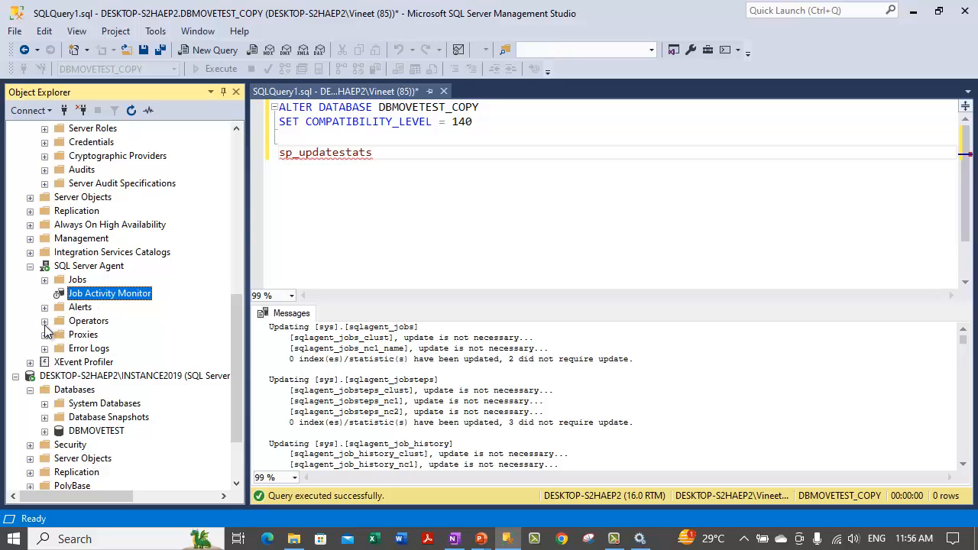
Step: Expand the 2022 instance's SQL Server Agent Jobs and Proxies folders and check the copy jobs and SSIS Package Execution proxies
{"action": "left_click", "coordinate": [44, 279]}
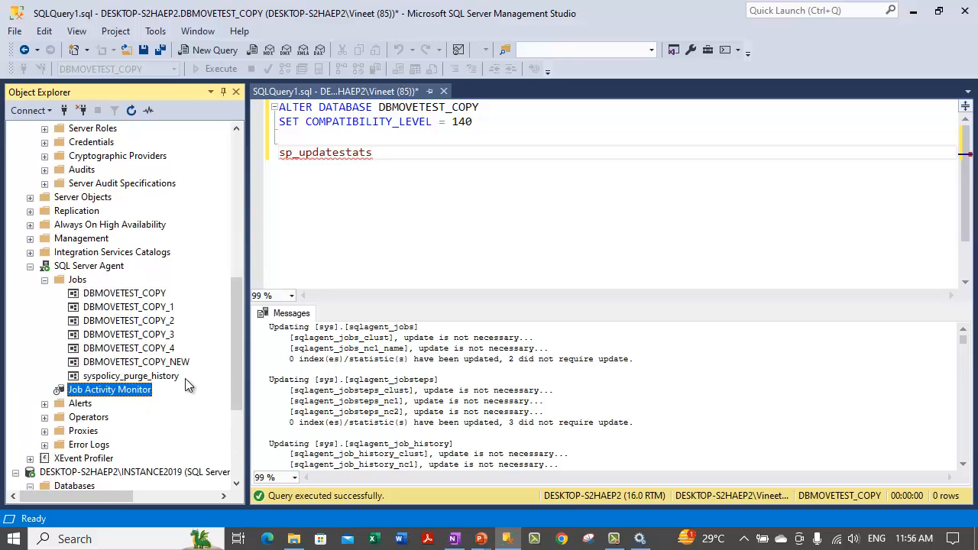
{"action": "scroll", "coordinate": [155, 364], "scroll_direction": "down", "scroll_amount": 3}
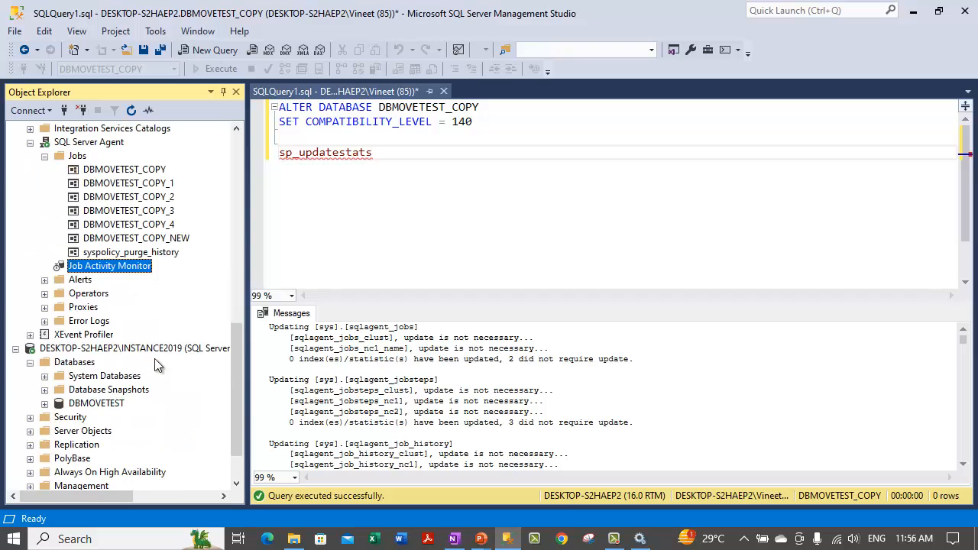
{"action": "left_click", "coordinate": [45, 307]}
{"action": "scroll", "coordinate": [139, 386], "scroll_direction": "down", "scroll_amount": 2}
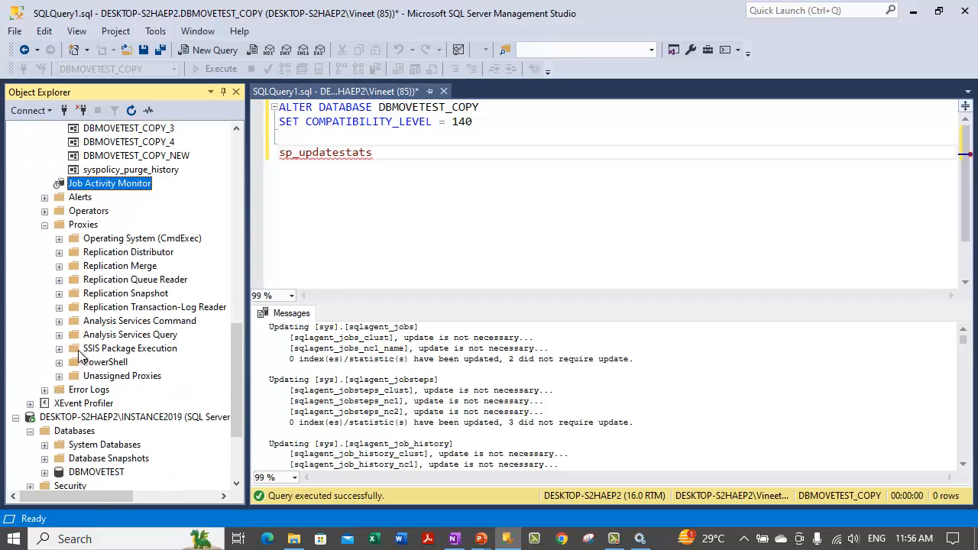
{"action": "left_click", "coordinate": [150, 350]}
{"action": "scroll", "coordinate": [117, 297], "scroll_direction": "up", "scroll_amount": 2}
{"action": "scroll", "coordinate": [116, 296], "scroll_direction": "up", "scroll_amount": 1}
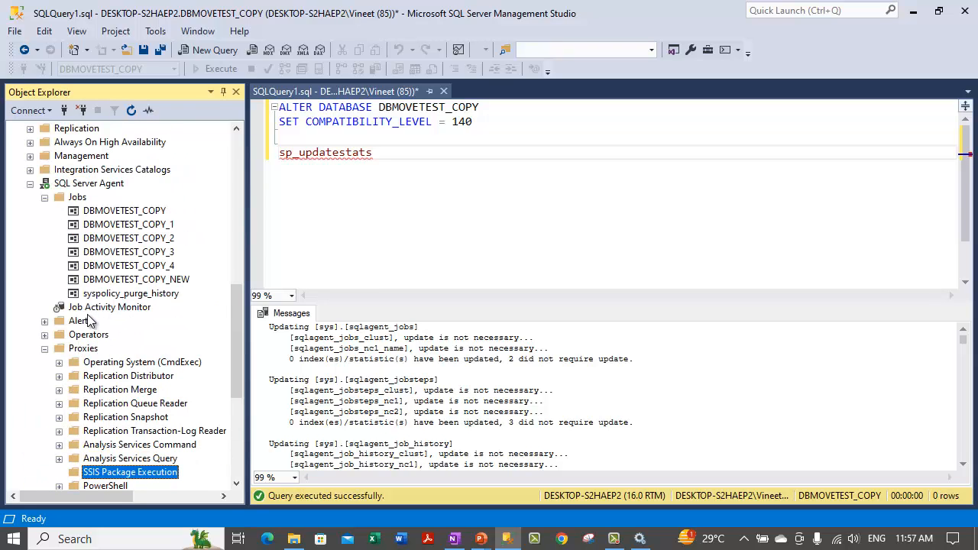
{"action": "left_click", "coordinate": [122, 307]}
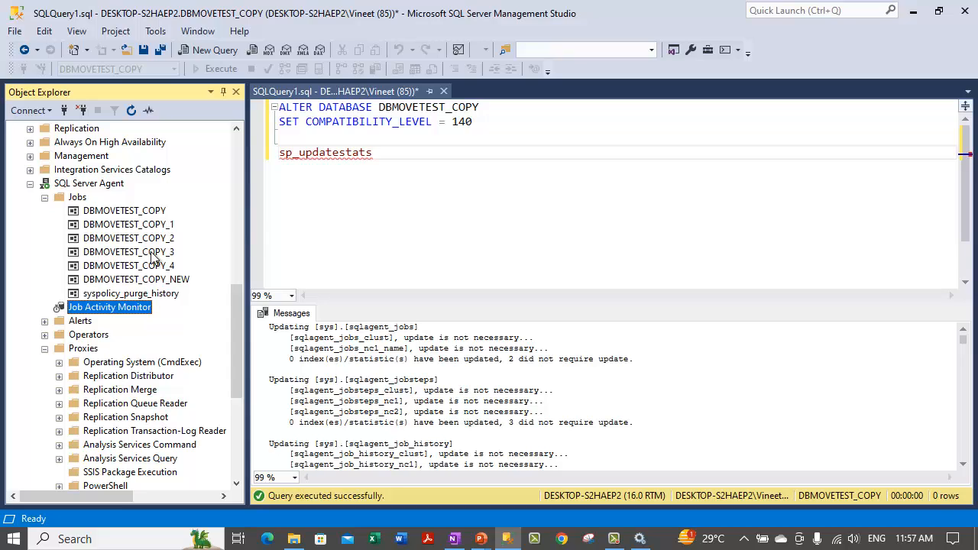
Step: Delete the DBMOVETEST_COPY job from SQL Server Agent on the 2022 instance
{"action": "left_click", "coordinate": [126, 214]}
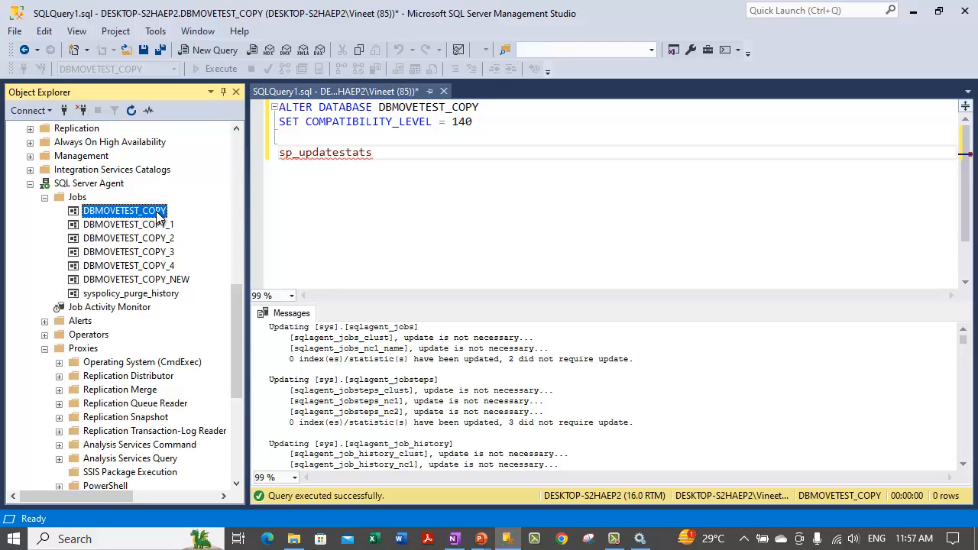
{"action": "right_click", "coordinate": [158, 216]}
{"action": "left_click", "coordinate": [215, 414]}
{"action": "left_click", "coordinate": [640, 498]}
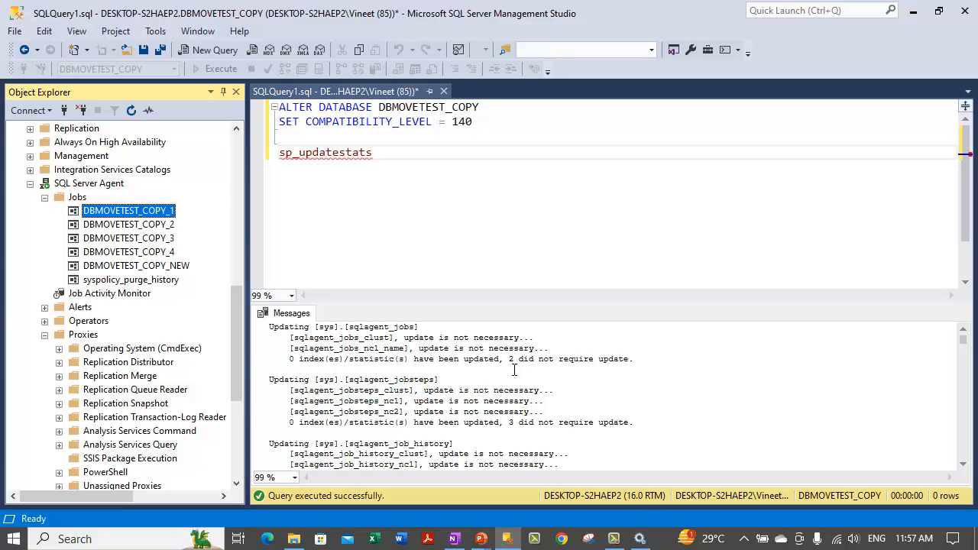
Step: Switch to the OneNote notes and read the demo description for copying a database to the same instance with attach and detach
{"action": "left_click_drag", "start_coordinate": [238, 339], "coordinate": [238, 446]}
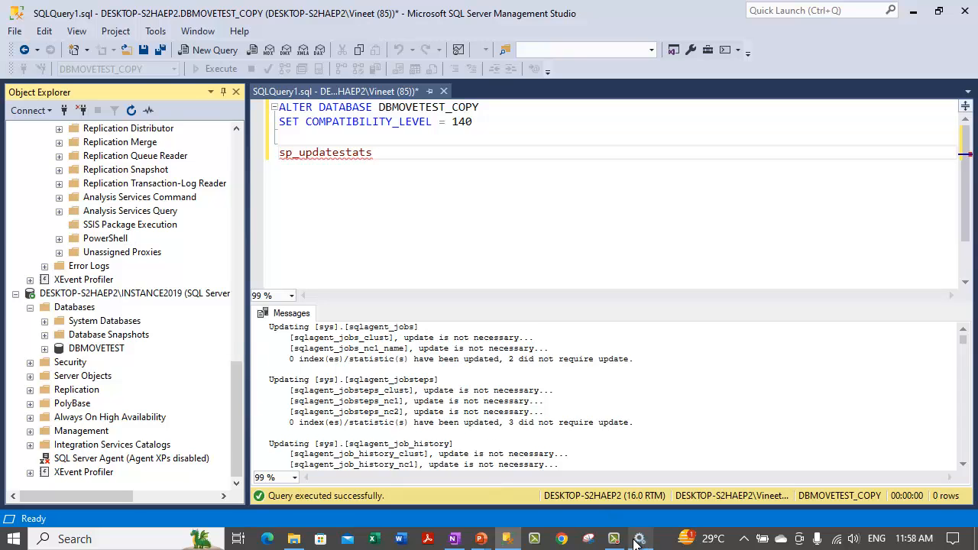
{"action": "left_click", "coordinate": [457, 539]}
{"action": "scroll", "coordinate": [318, 344], "scroll_direction": "down", "scroll_amount": 3}
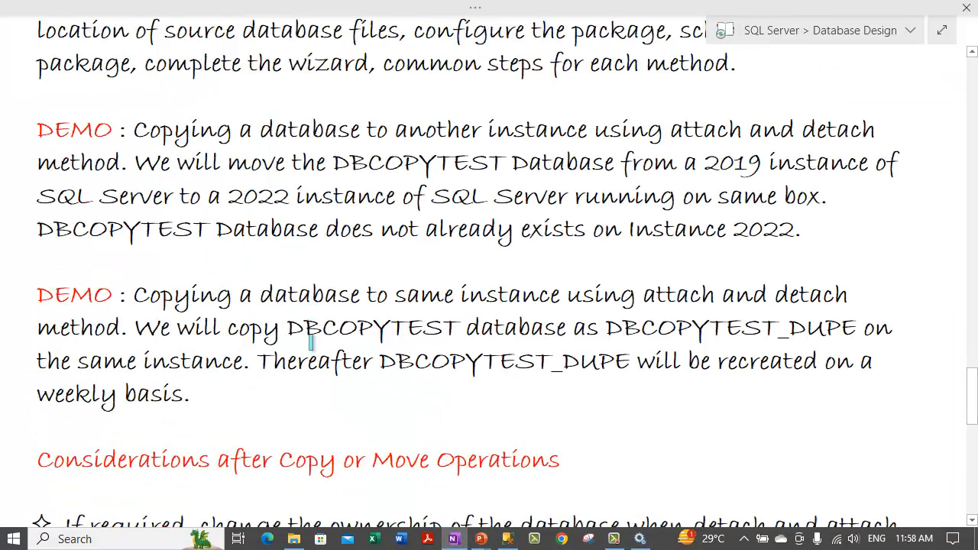
{"action": "left_click_drag", "start_coordinate": [50, 205], "coordinate": [449, 208]}
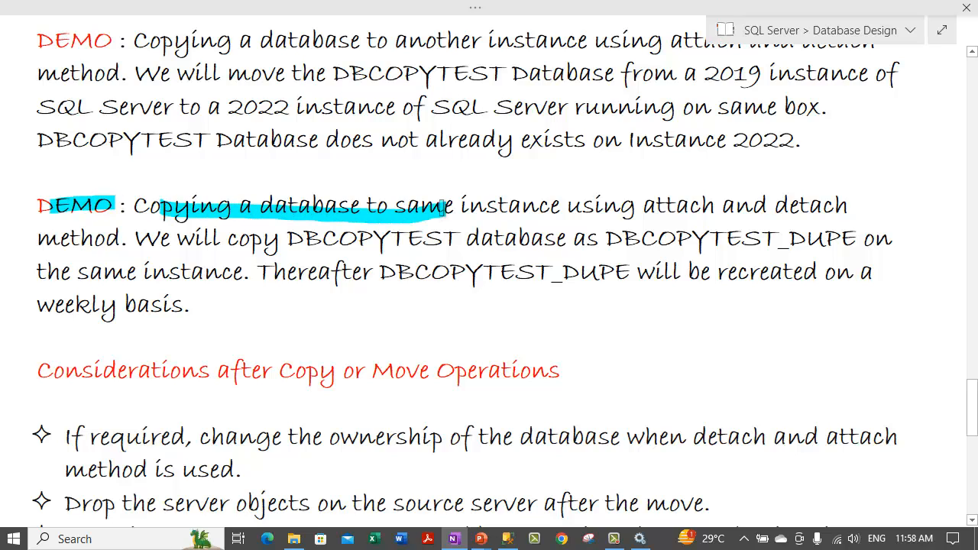
{"action": "left_click_drag", "start_coordinate": [173, 207], "coordinate": [147, 206]}
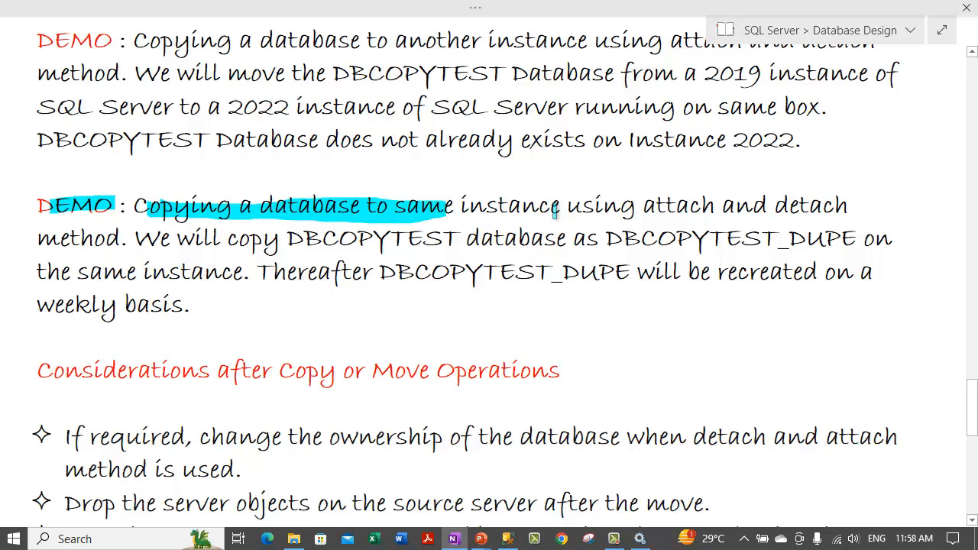
{"action": "left_click_drag", "start_coordinate": [563, 205], "coordinate": [419, 206]}
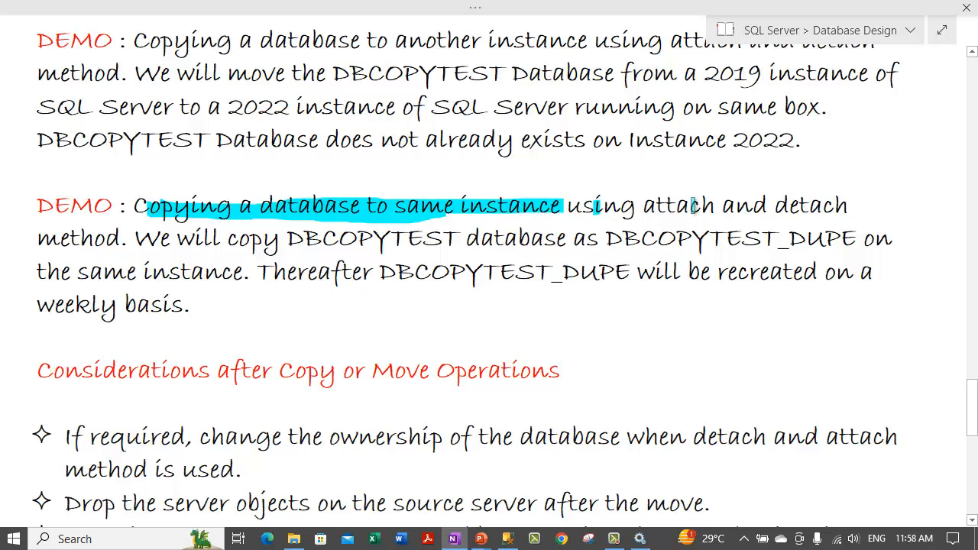
{"action": "left_click_drag", "start_coordinate": [594, 207], "coordinate": [857, 205]}
{"action": "left_click_drag", "start_coordinate": [67, 239], "coordinate": [124, 238]}
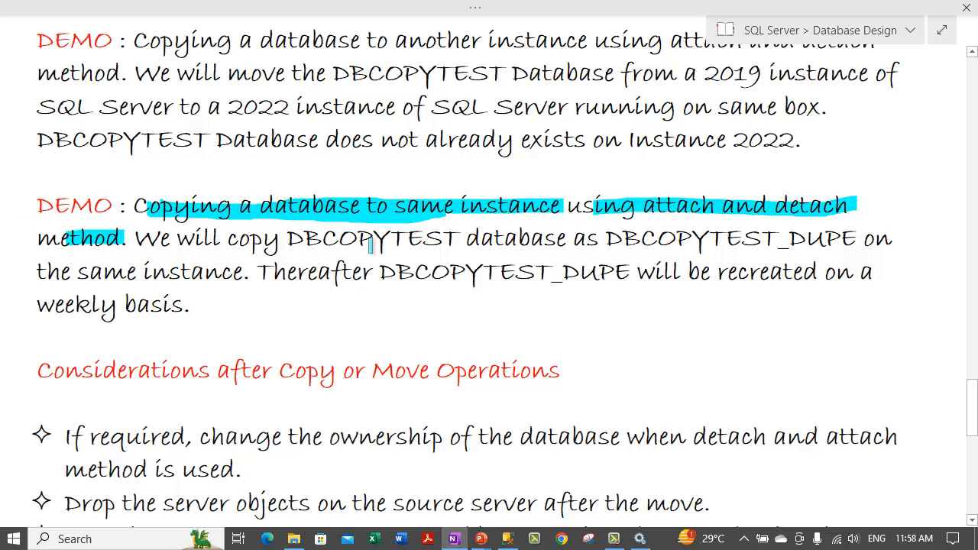
{"action": "left_click_drag", "start_coordinate": [244, 239], "coordinate": [370, 241]}
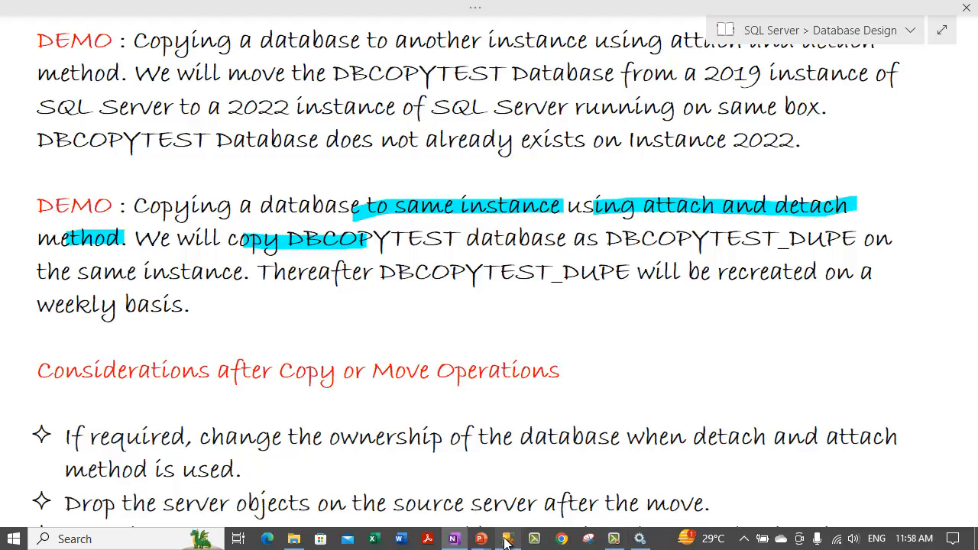
Step: Switch back to SQL Server Management Studio, disconnect the 2022 instance DESKTOP-S2HAEP2, and close SQLQuery1.sql without saving it
{"action": "left_click", "coordinate": [507, 538]}
{"action": "scroll", "coordinate": [111, 133], "scroll_direction": "up", "scroll_amount": 20}
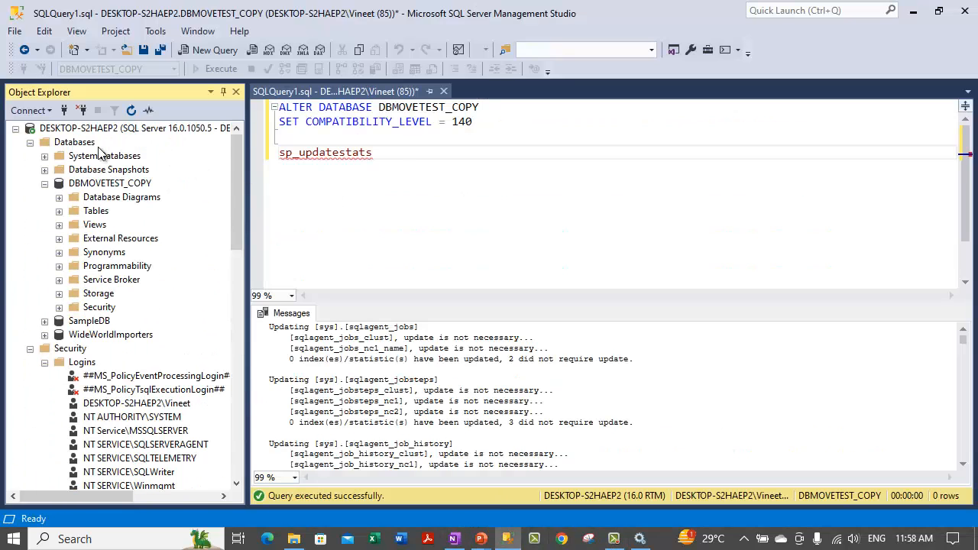
{"action": "left_click", "coordinate": [112, 130]}
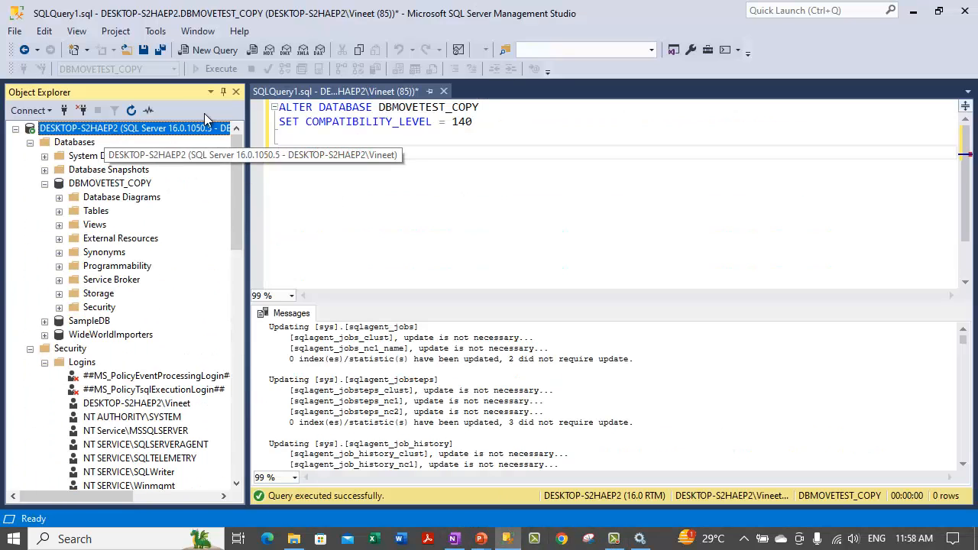
{"action": "left_click", "coordinate": [85, 109]}
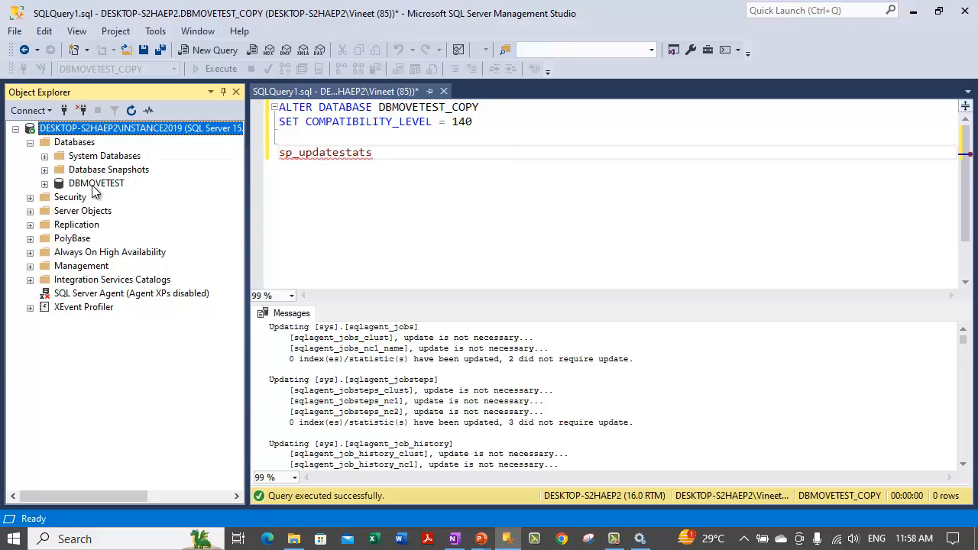
{"action": "left_click", "coordinate": [93, 185]}
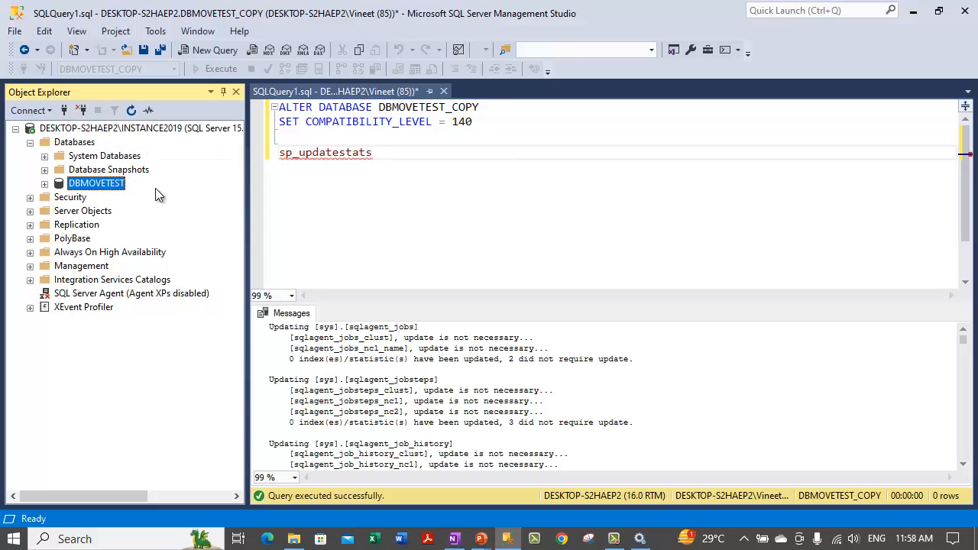
{"action": "left_click", "coordinate": [443, 91]}
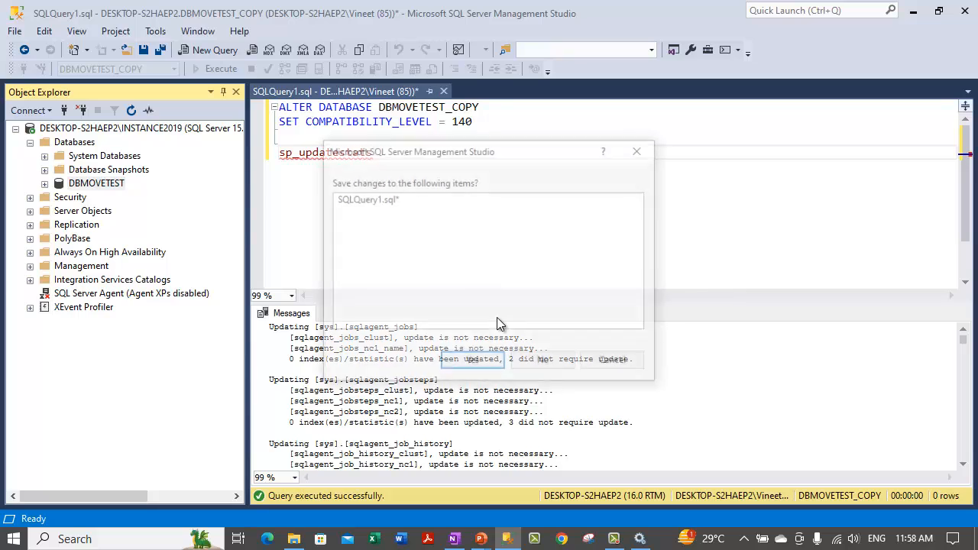
{"action": "left_click", "coordinate": [547, 369]}
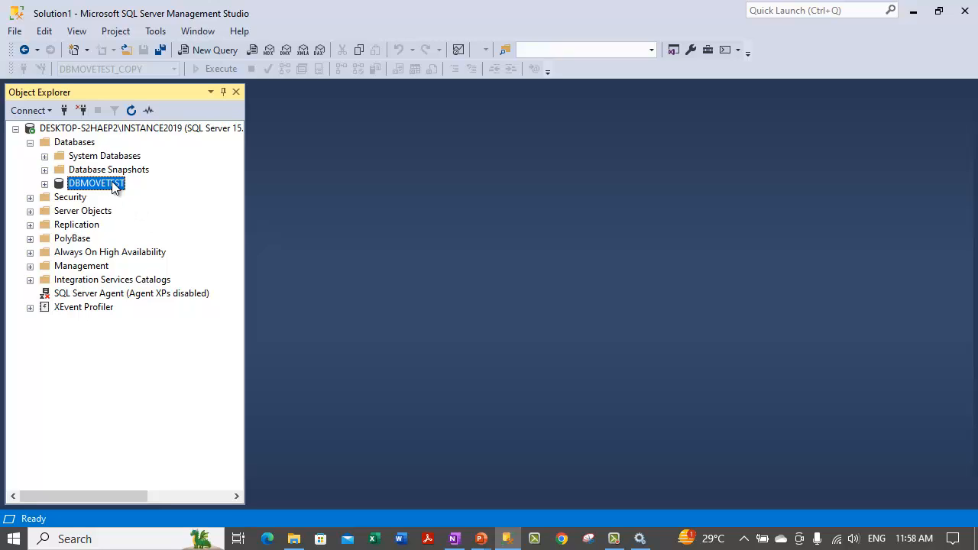
Step: Start the Copy Database Wizard for DBMOVETEST and accept DESKTOP-S2HAEP2\INSTANCE2019 with Windows Authentication as the source server
{"action": "right_click", "coordinate": [116, 188]}
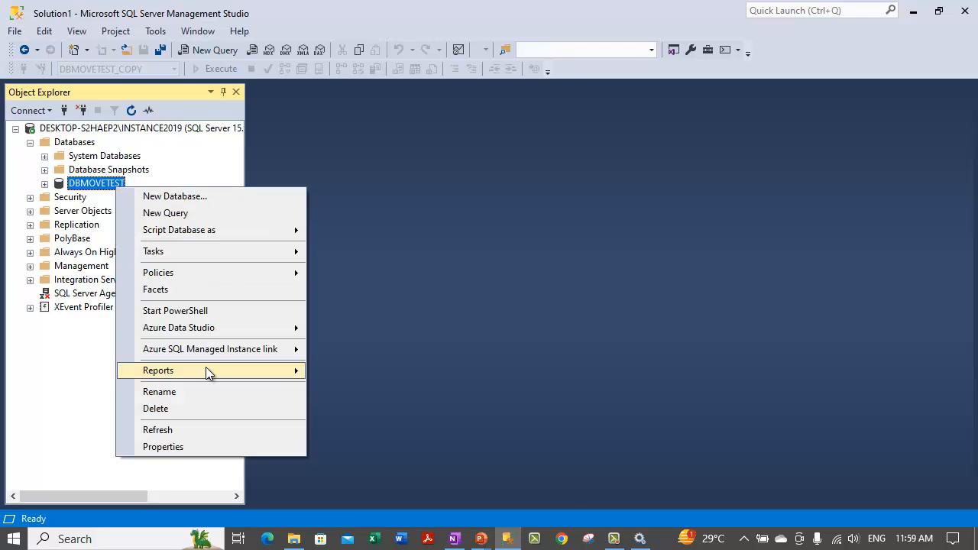
{"action": "mouse_move", "coordinate": [228, 252]}
{"action": "left_click", "coordinate": [400, 474]}
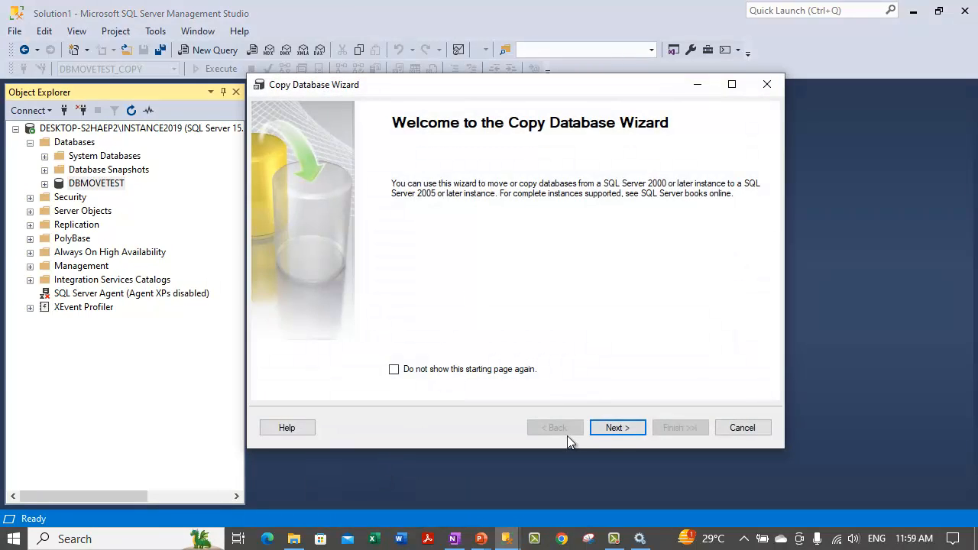
{"action": "left_click", "coordinate": [615, 428]}
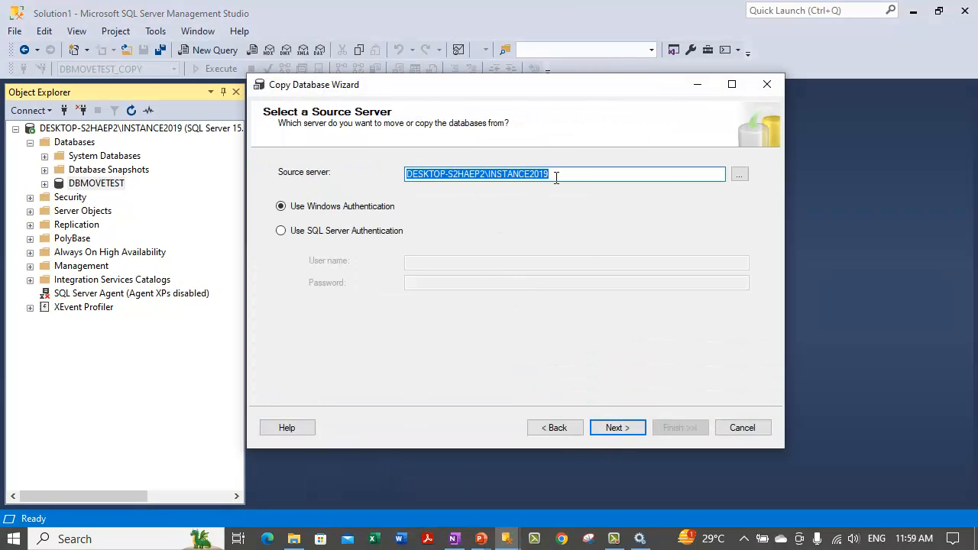
{"action": "left_click", "coordinate": [616, 427]}
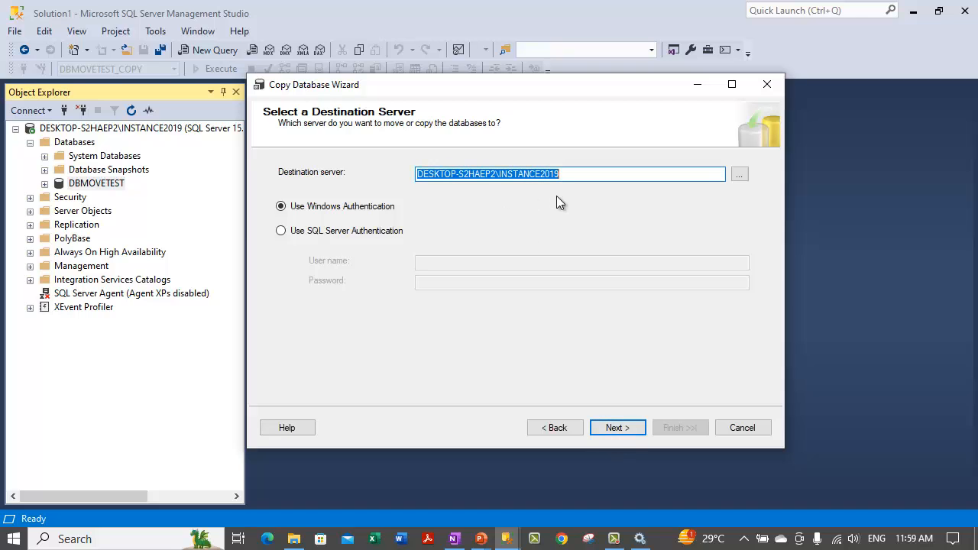
Step: Accept DESKTOP-S2HAEP2\INSTANCE2019 as the destination despite the SQL Server Agent warning, keeping the detach and attach method with DBMOVETEST marked for copying
{"action": "left_click", "coordinate": [622, 430]}
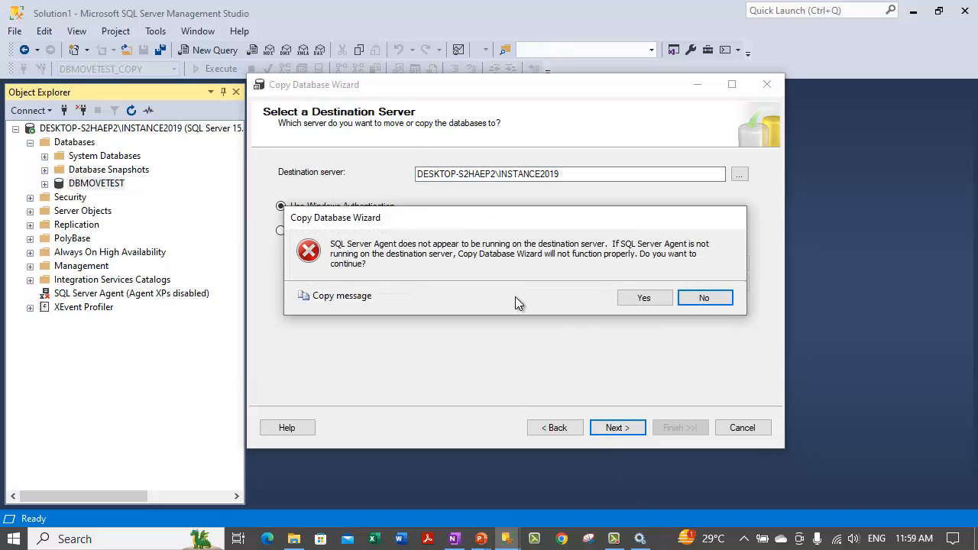
{"action": "left_click", "coordinate": [628, 302]}
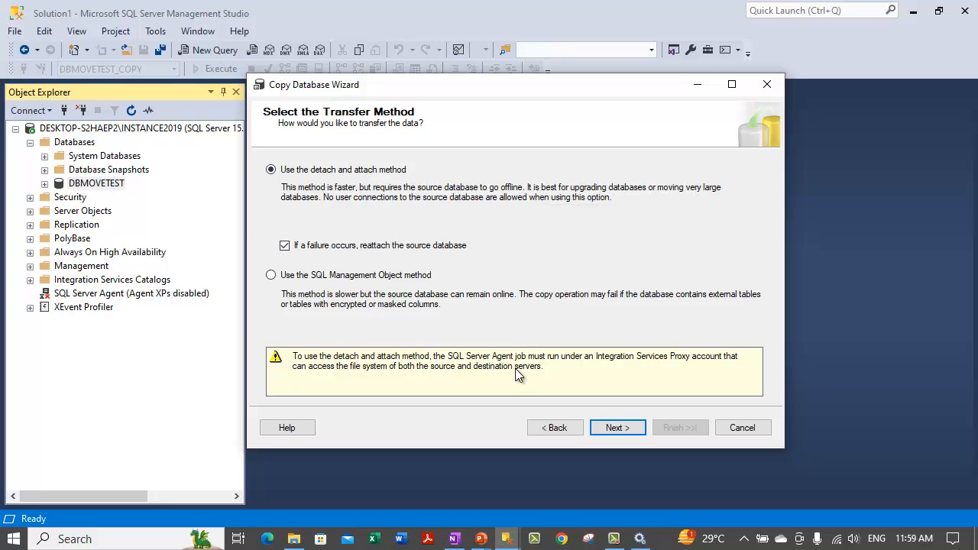
{"action": "left_click", "coordinate": [608, 427]}
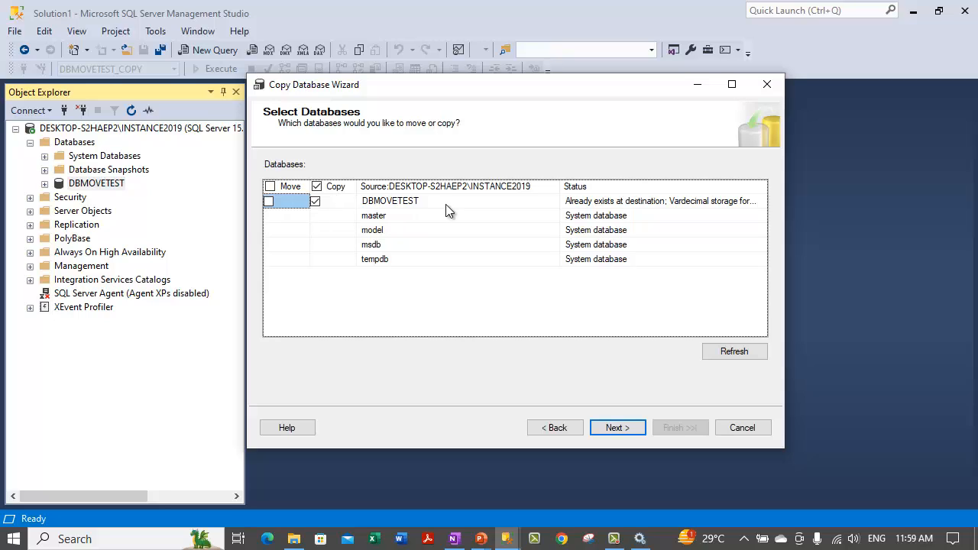
{"action": "left_click", "coordinate": [620, 429]}
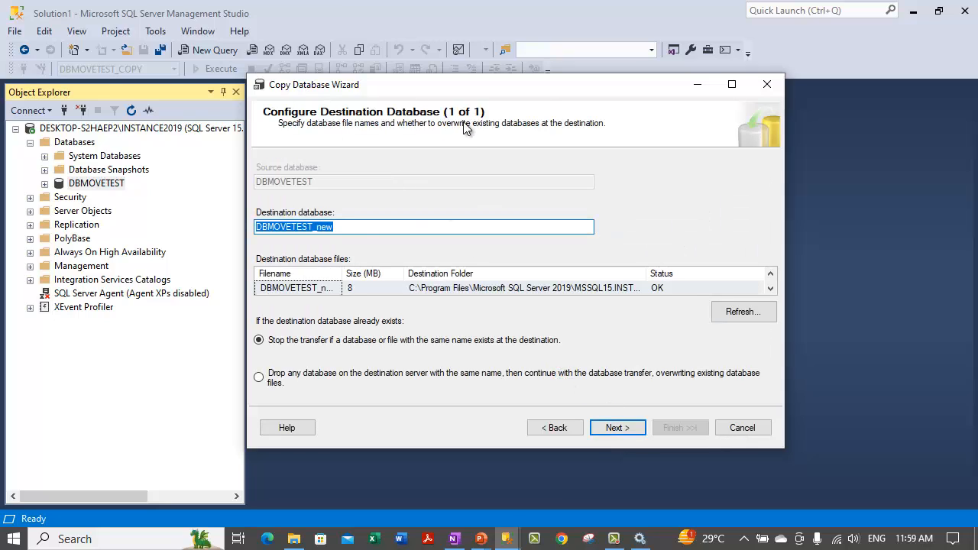
Step: Name the destination database DBMOVETEST_COPY
{"action": "left_click", "coordinate": [345, 227]}
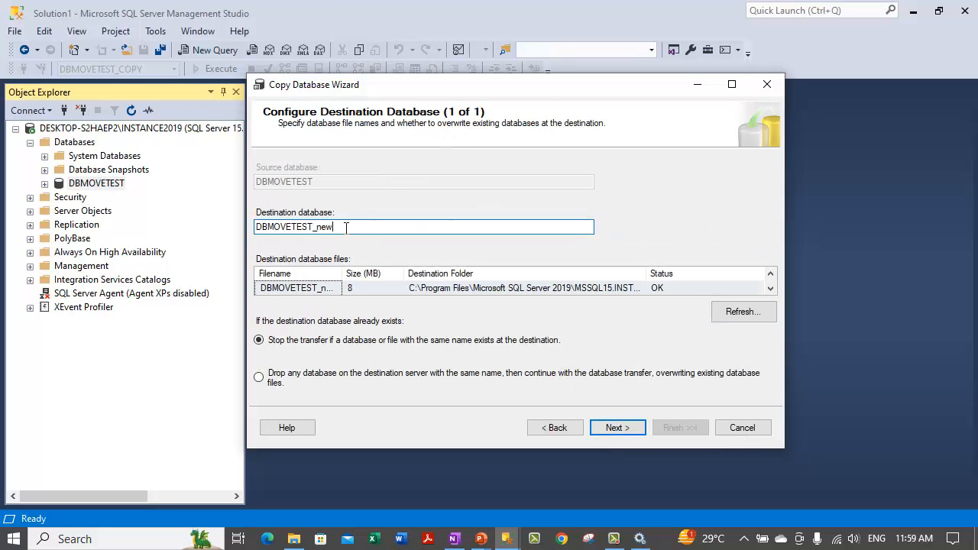
{"action": "key", "text": "BackSpace"}
{"action": "key", "text": "BackSpace"}
{"action": "key", "text": "BackSpace"}
{"action": "type", "text": "COPY"}
Step: Examine the file name, size and full destination folder path of the destination database files
{"action": "mouse_move", "coordinate": [342, 274]}
{"action": "left_mouse_down"}
{"action": "mouse_move", "coordinate": [374, 277]}
{"action": "mouse_move", "coordinate": [325, 273]}
{"action": "mouse_move", "coordinate": [341, 277]}
{"action": "left_mouse_up"}
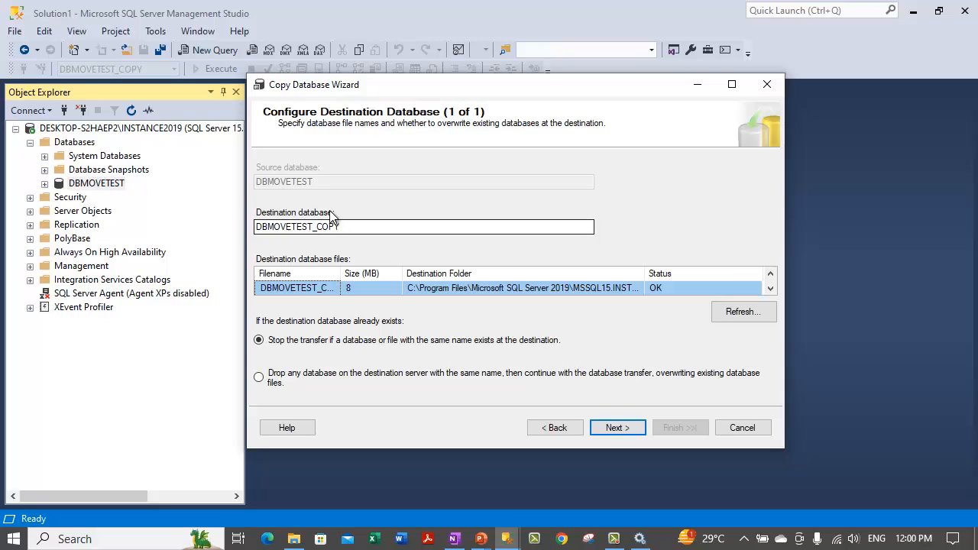
{"action": "mouse_move", "coordinate": [341, 278]}
{"action": "left_mouse_down"}
{"action": "mouse_move", "coordinate": [354, 278]}
{"action": "mouse_move", "coordinate": [330, 276]}
{"action": "left_mouse_up"}
{"action": "left_click", "coordinate": [311, 293]}
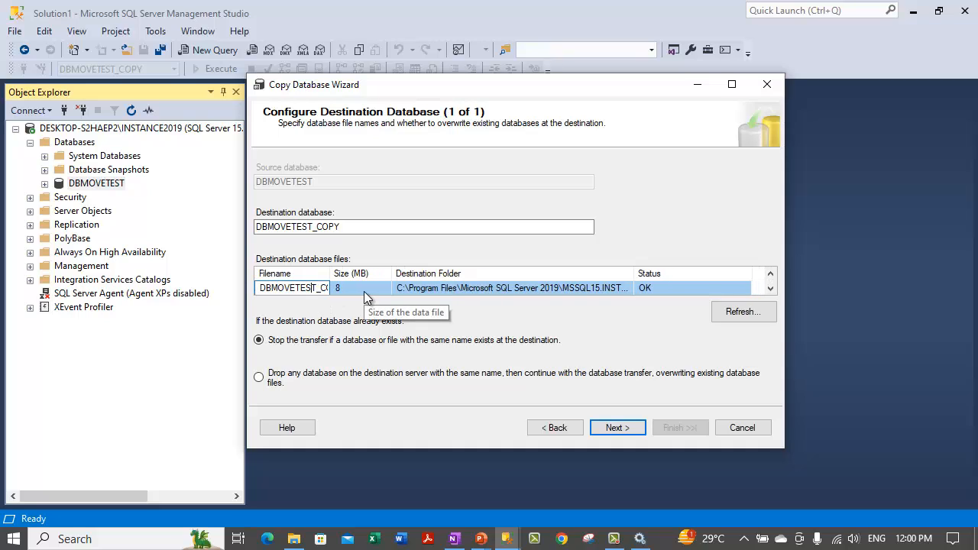
{"action": "key", "text": "End"}
{"action": "key", "text": "Home"}
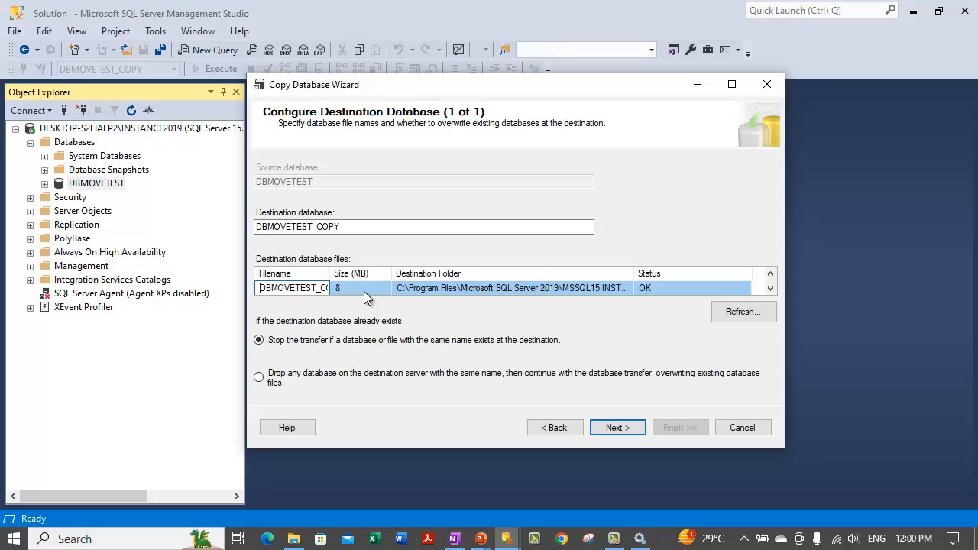
{"action": "left_click", "coordinate": [363, 291]}
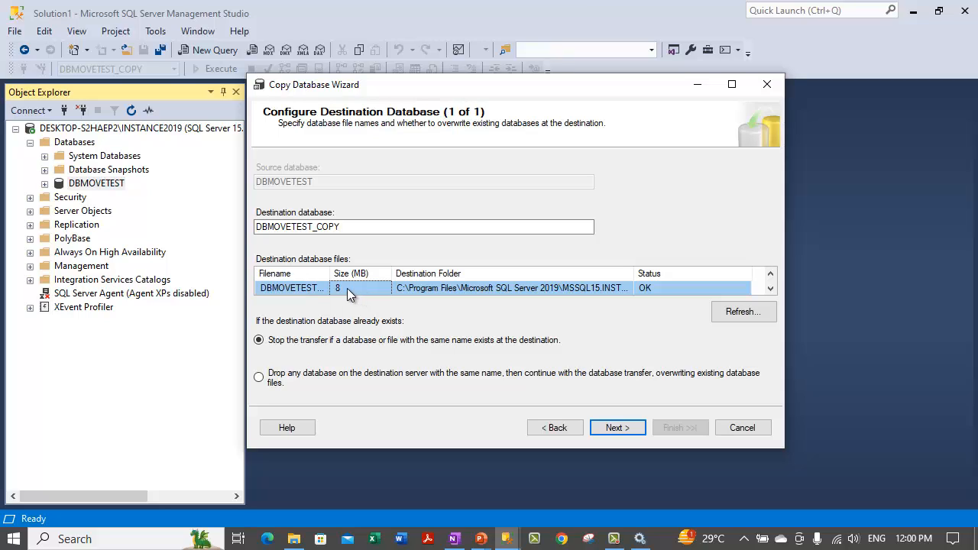
{"action": "left_click", "coordinate": [311, 287]}
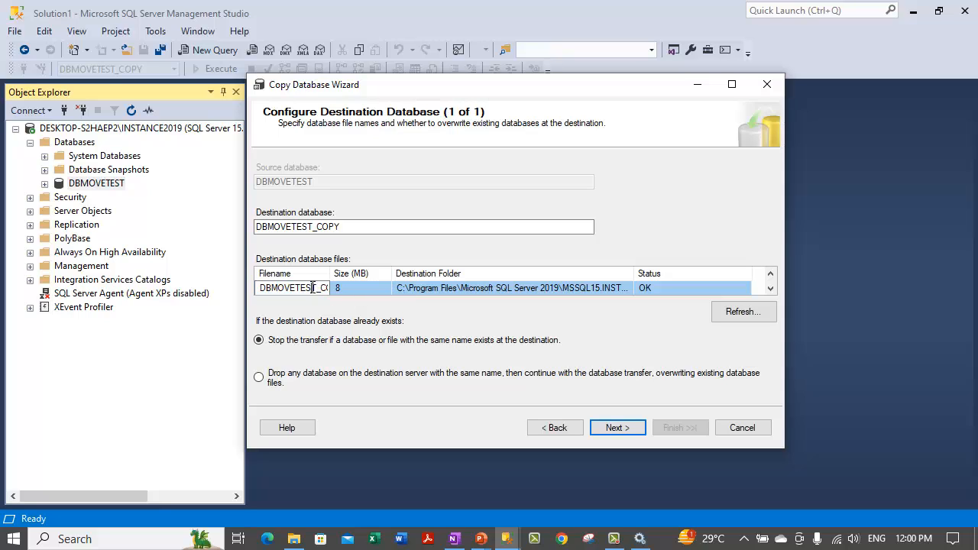
{"action": "left_click", "coordinate": [439, 289]}
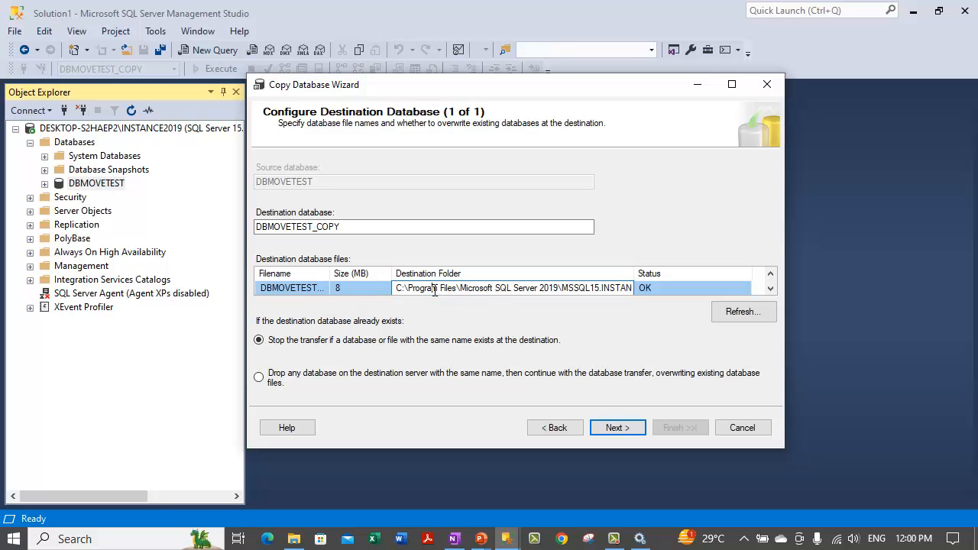
{"action": "double_click", "coordinate": [434, 290]}
{"action": "left_click_drag", "start_coordinate": [564, 289], "coordinate": [658, 289]}
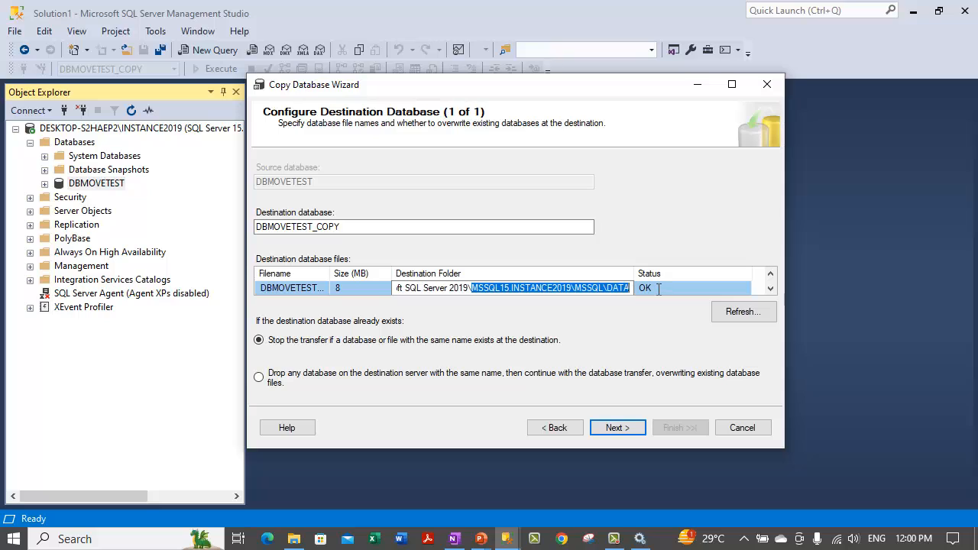
{"action": "left_click", "coordinate": [604, 288]}
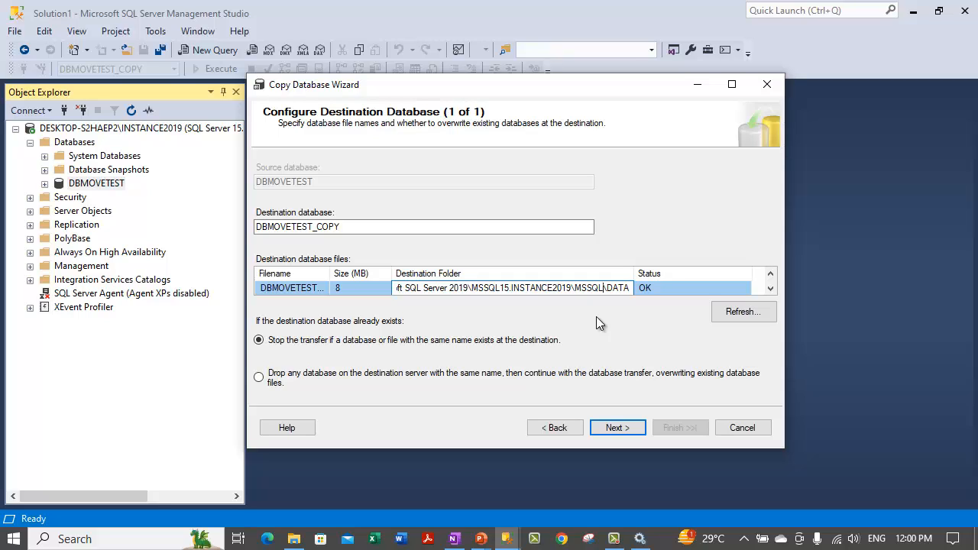
Step: Choose to drop any same-named database on the destination server and overwrite its files, and continue to the package configuration
{"action": "left_click", "coordinate": [263, 378]}
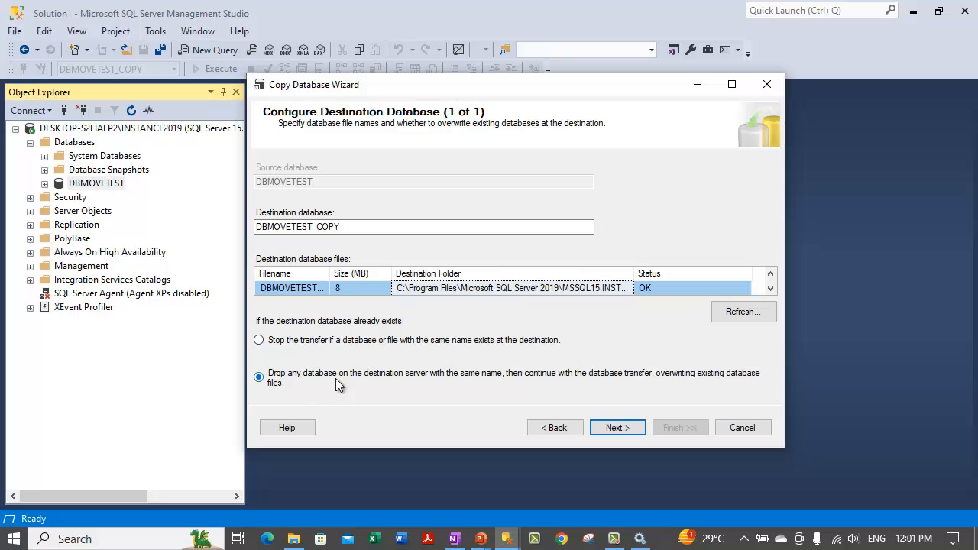
{"action": "left_click", "coordinate": [632, 429]}
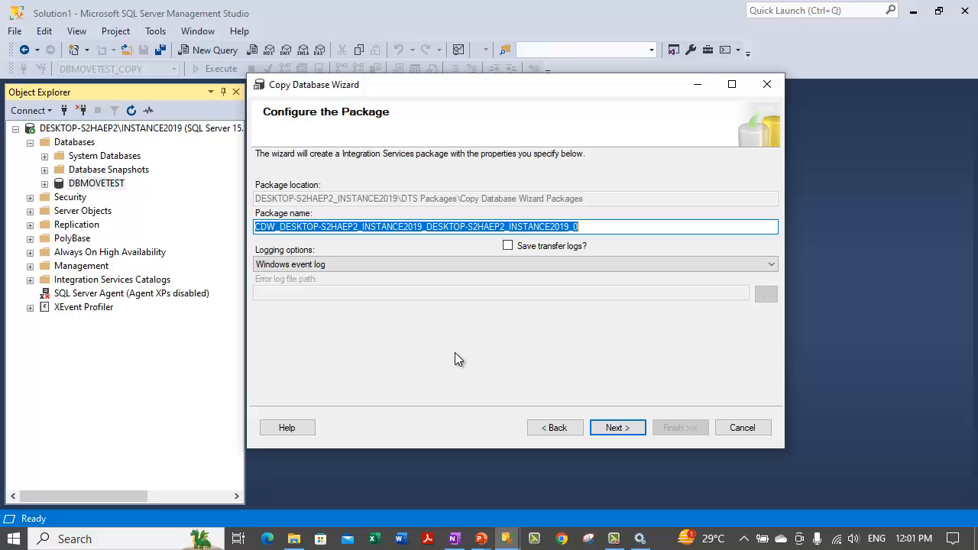
Step: Name the Integration Services package "DBMOVETEST Weekly Copy" and enable saving transfer logs, keeping the Windows event log for logging
{"action": "type", "text": "DBMOVETEST"}
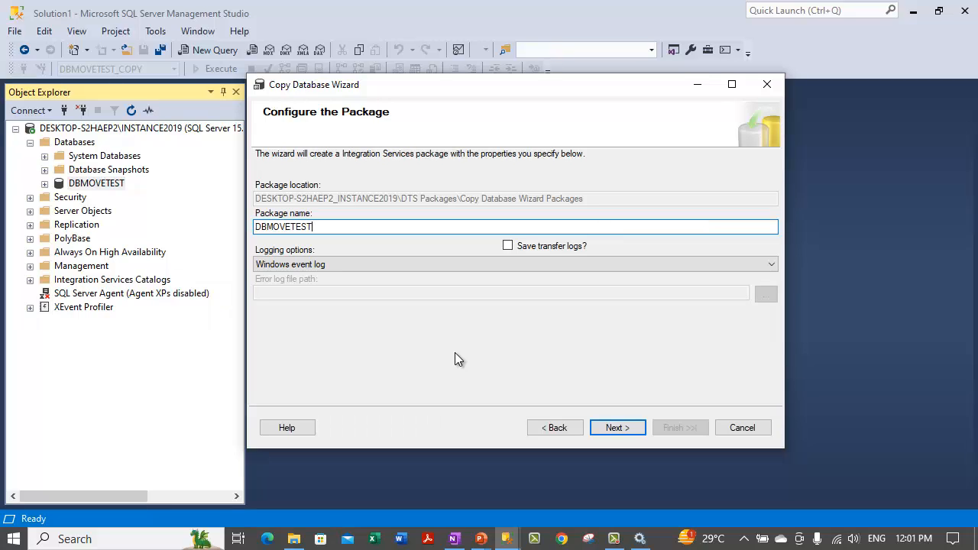
{"action": "type", "text": " Cop"}
{"action": "key", "text": "BackSpace"}
{"action": "key", "text": "BackSpace"}
{"action": "type", "text": "Weekly "}
{"action": "type", "text": "Refresh"}
{"action": "type", "text": "Copy"}
{"action": "double_click", "coordinate": [320, 224]}
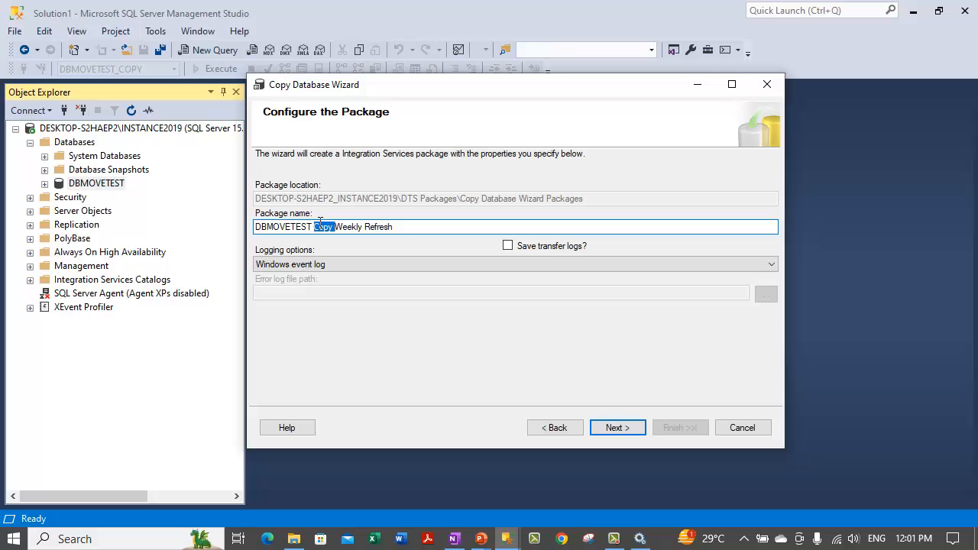
{"action": "key", "text": "Delete"}
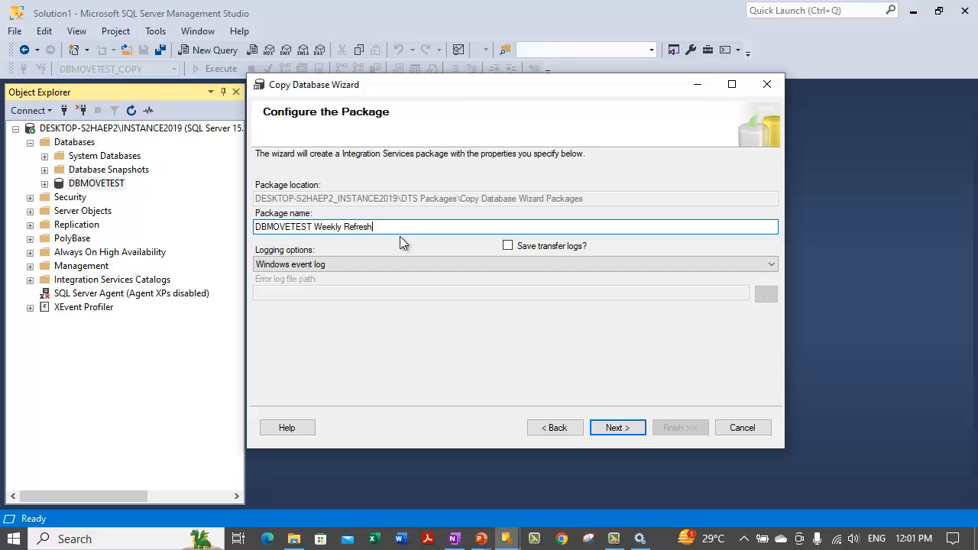
{"action": "key", "text": "shift+End"}
{"action": "type", "text": "Copy"}
{"action": "left_click", "coordinate": [509, 246]}
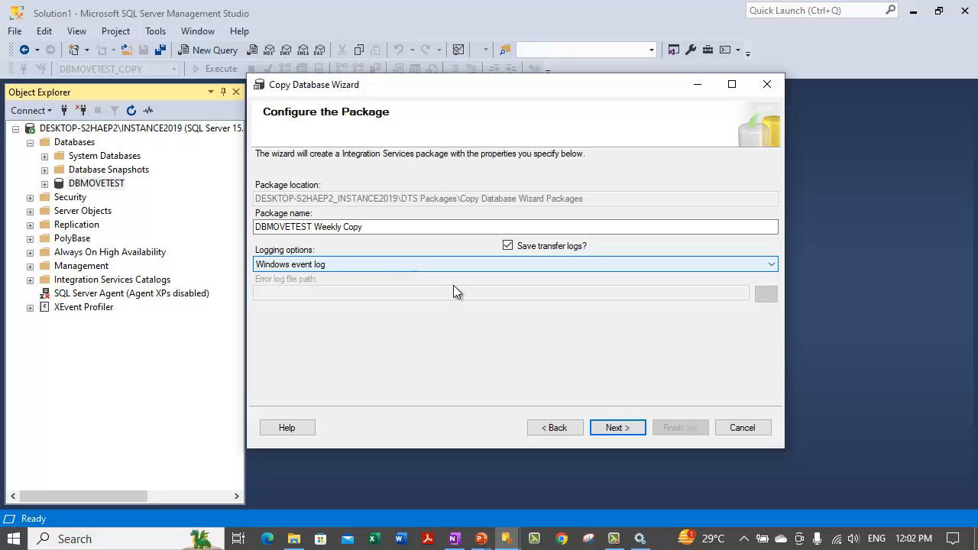
{"action": "left_click", "coordinate": [605, 428]}
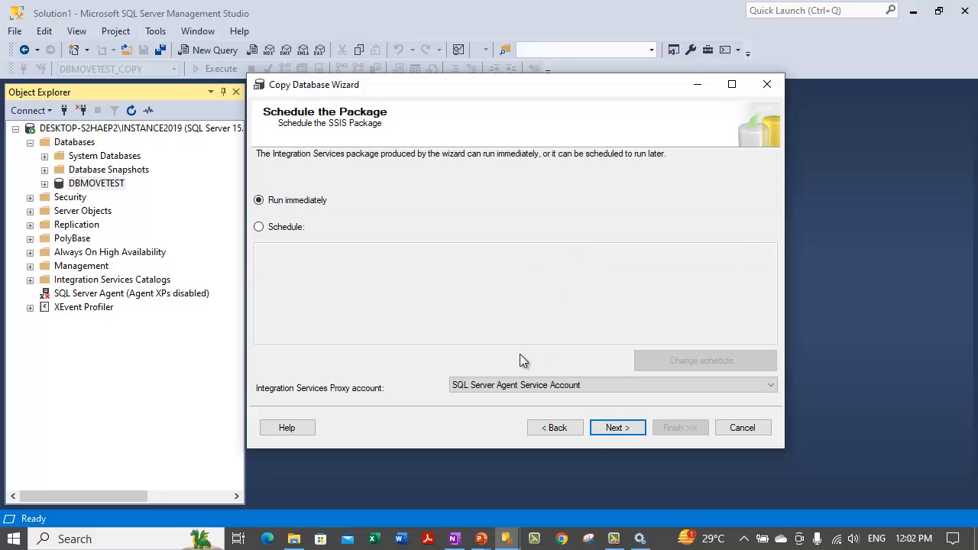
Step: Schedule the package with a recurring job schedule named "Weekly on Sunday", accepting every Sunday at 12:00:00 AM starting 10/16/2023
{"action": "left_click", "coordinate": [280, 227]}
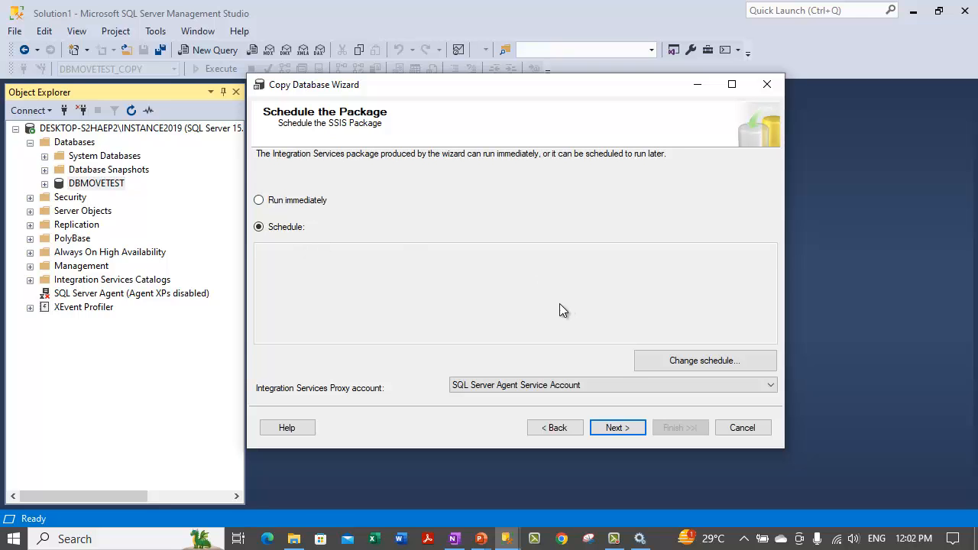
{"action": "left_click", "coordinate": [684, 360]}
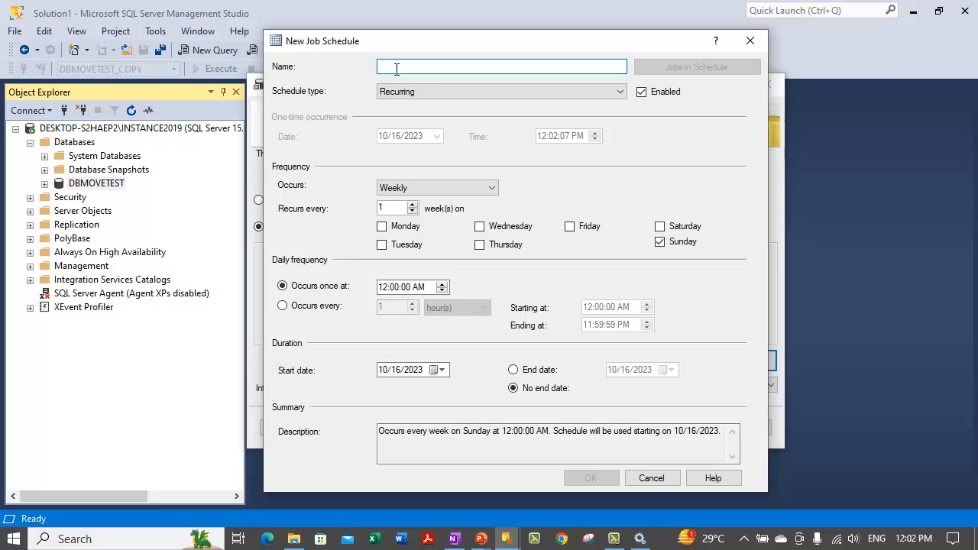
{"action": "type", "text": "Week"}
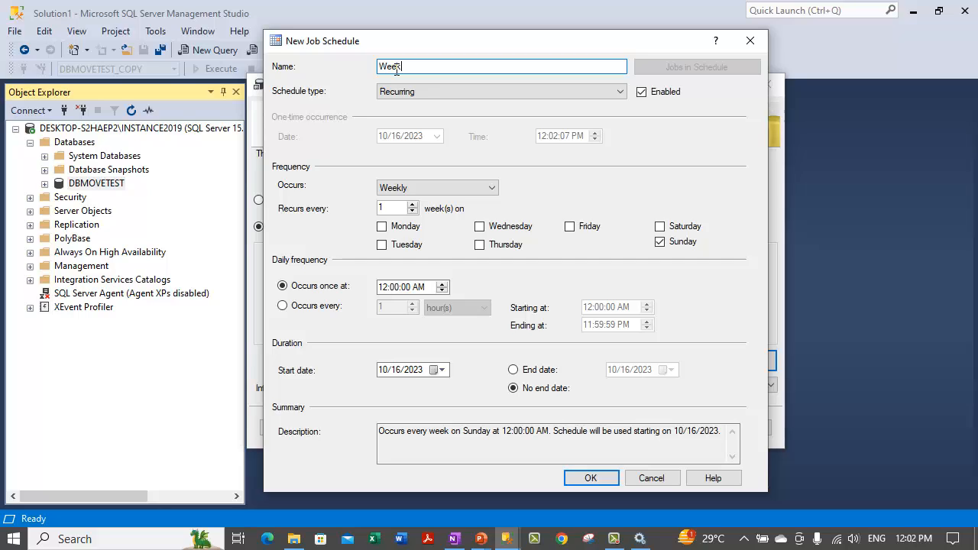
{"action": "type", "text": "ly on Sunday"}
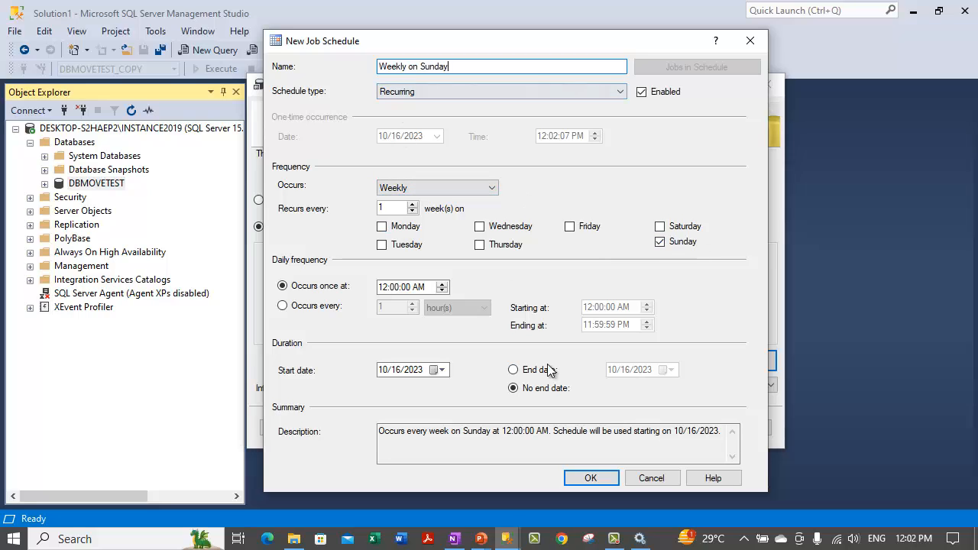
{"action": "left_click", "coordinate": [593, 478]}
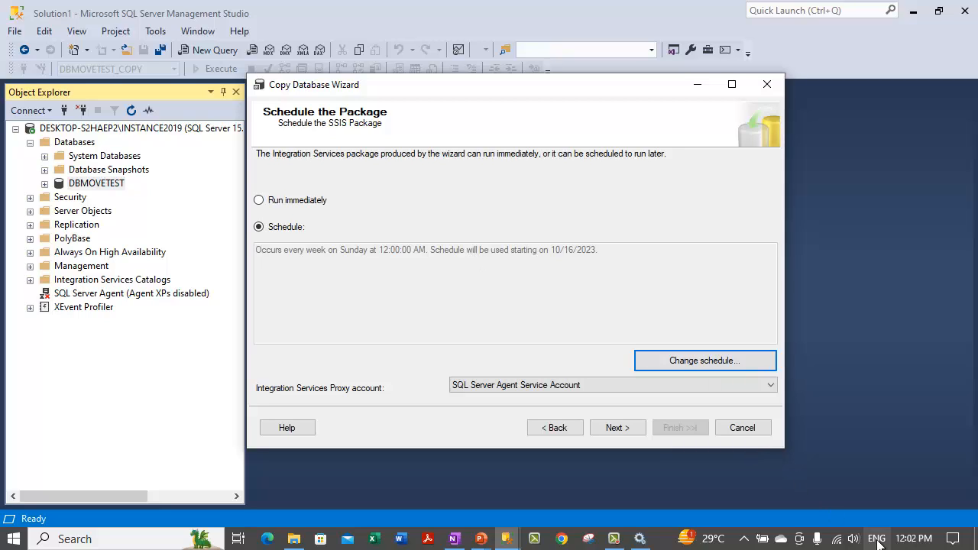
{"action": "mouse_move", "coordinate": [916, 541]}
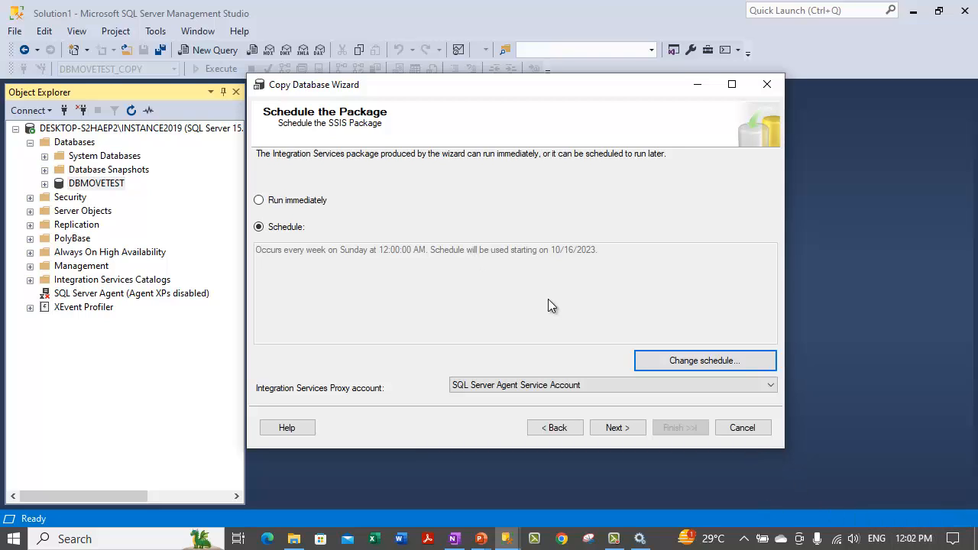
{"action": "left_click", "coordinate": [686, 362]}
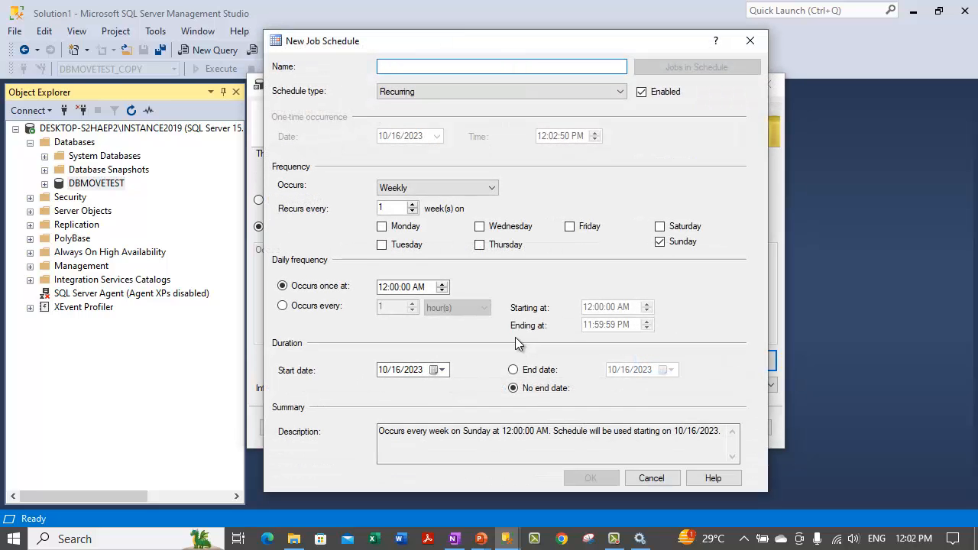
{"action": "left_click", "coordinate": [442, 372]}
{"action": "left_click", "coordinate": [439, 455]}
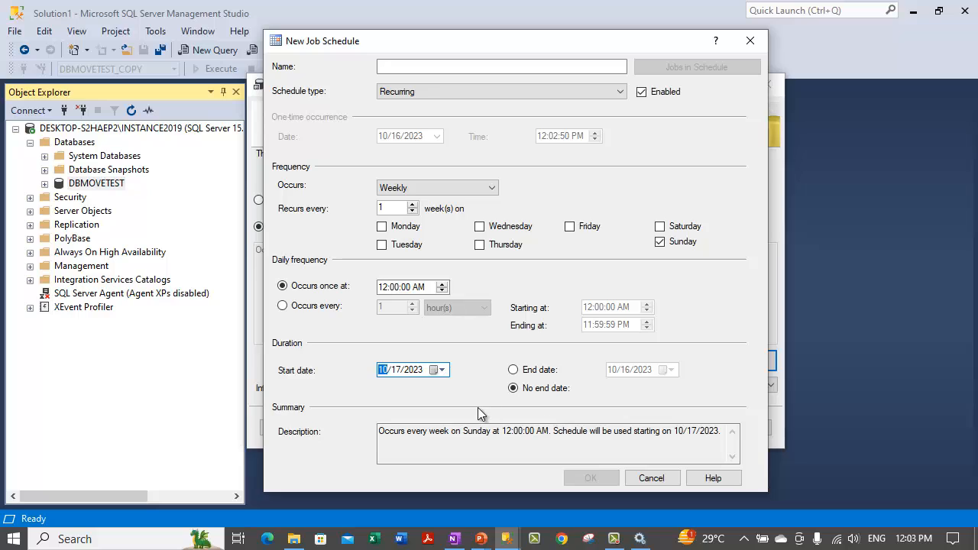
{"action": "left_click", "coordinate": [433, 370]}
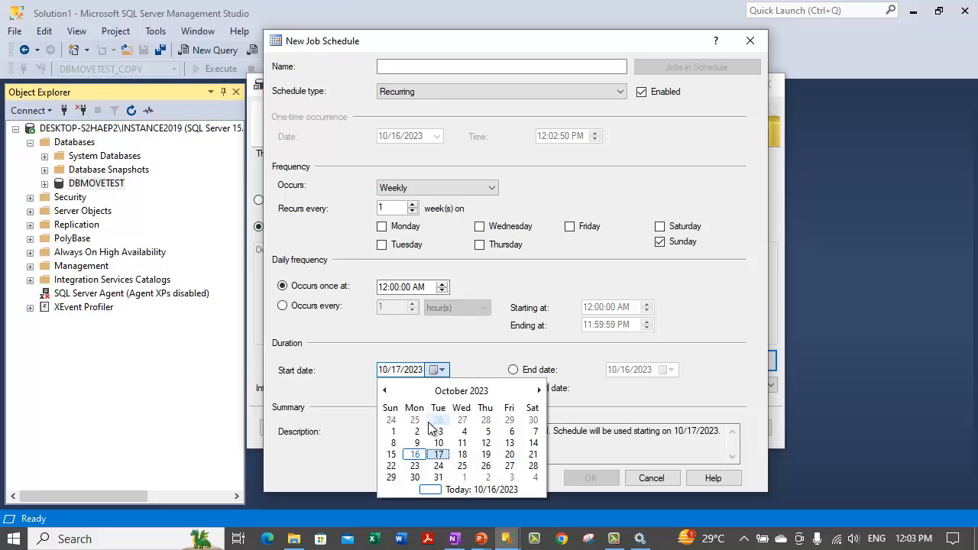
{"action": "left_click", "coordinate": [478, 358]}
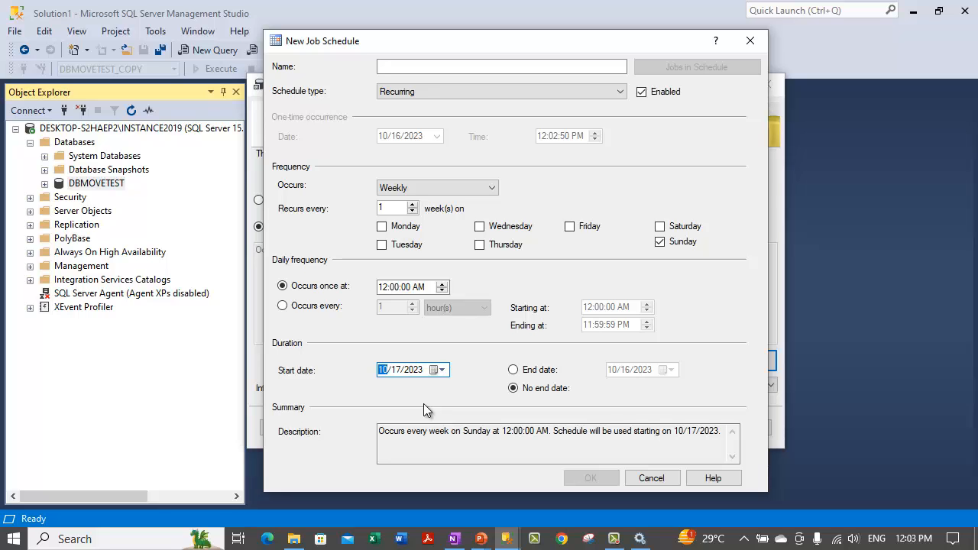
{"action": "left_click", "coordinate": [651, 477]}
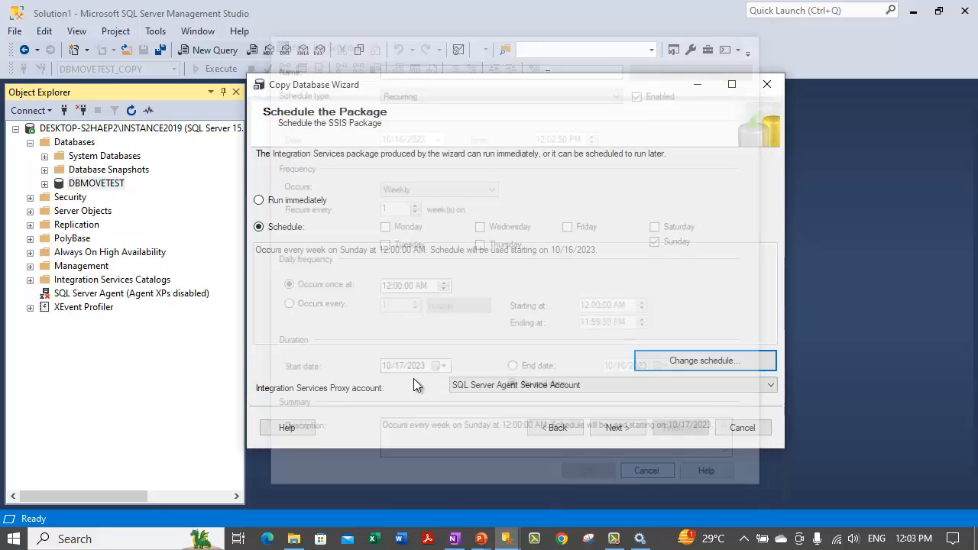
{"action": "left_click", "coordinate": [728, 359]}
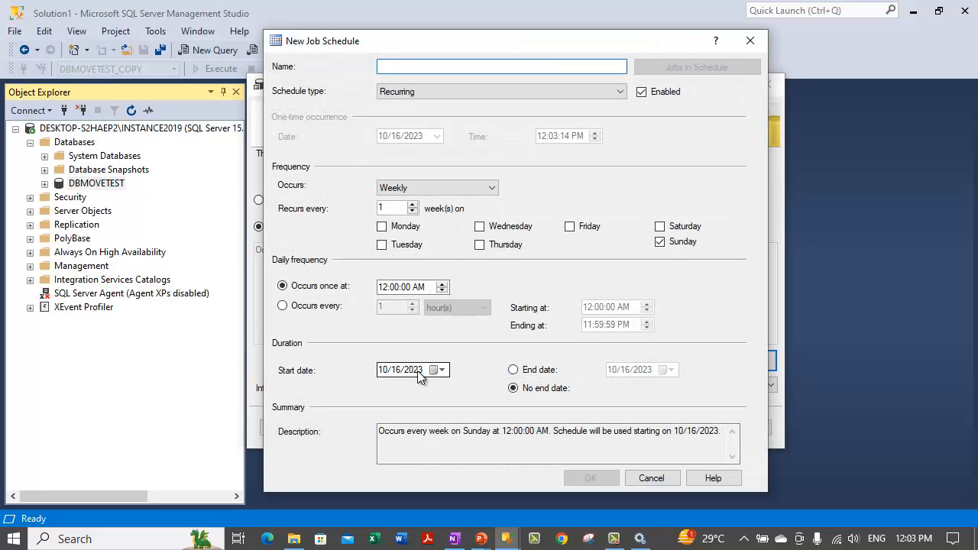
{"action": "left_click", "coordinate": [441, 284]}
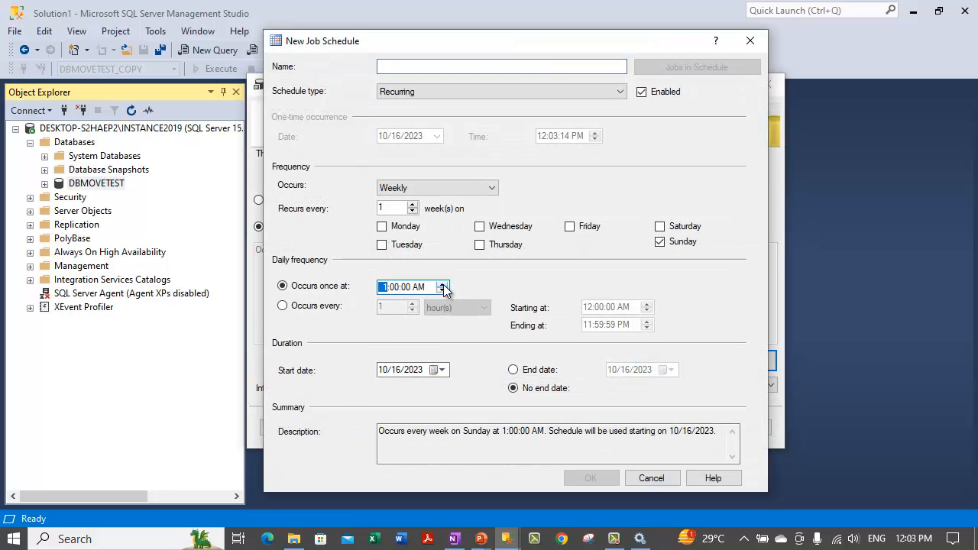
{"action": "left_click", "coordinate": [442, 289]}
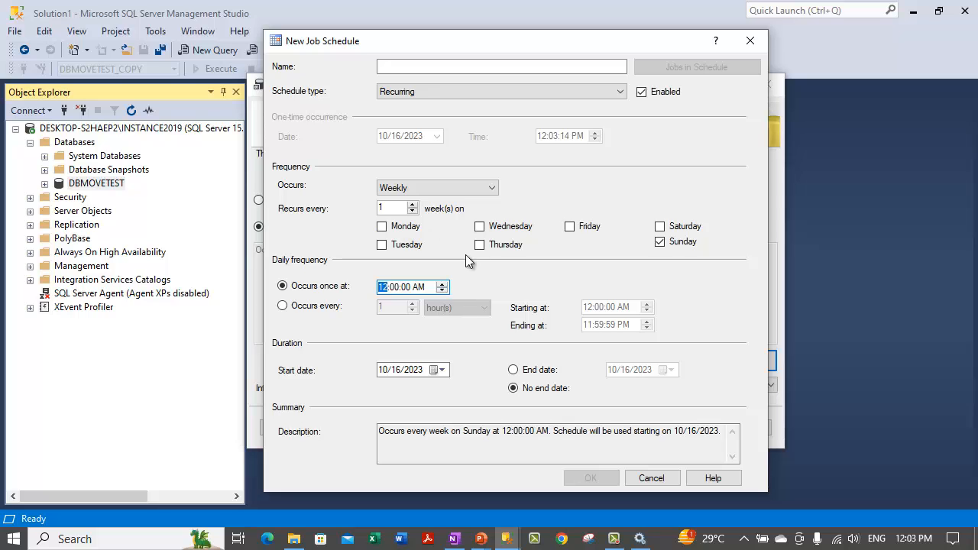
{"action": "left_click", "coordinate": [648, 477]}
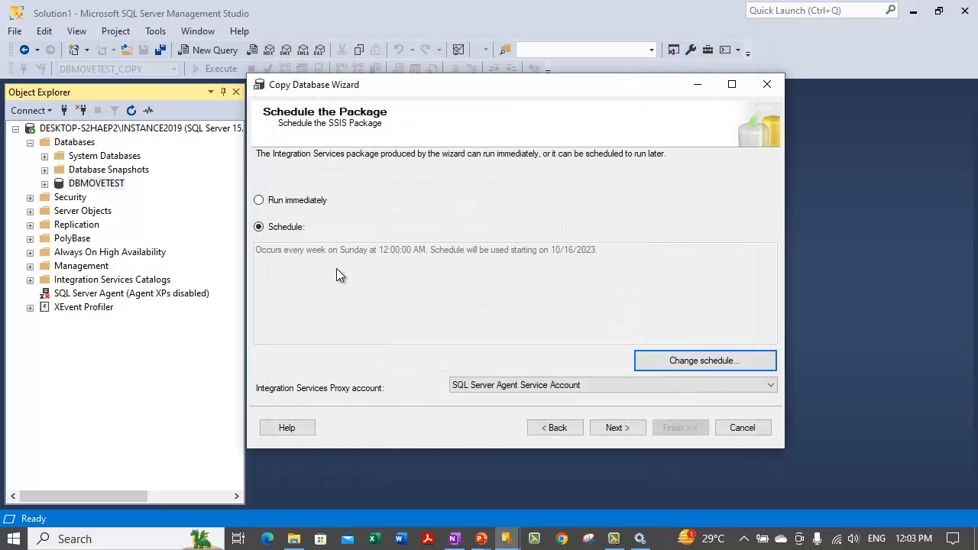
Step: Keep SQL Server Agent Service Account as the package's Integration Services proxy account and continue to the wizard summary
{"action": "left_click", "coordinate": [661, 365]}
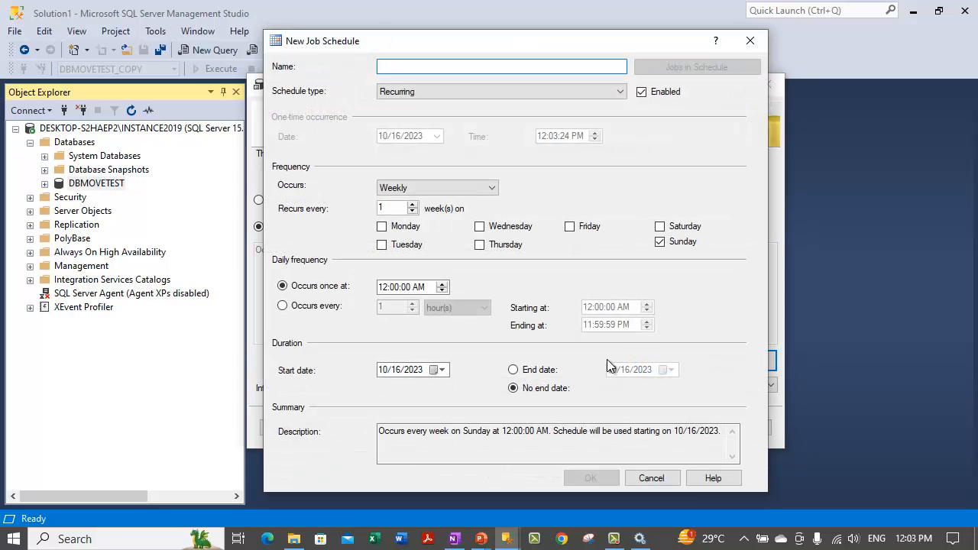
{"action": "left_click", "coordinate": [662, 481]}
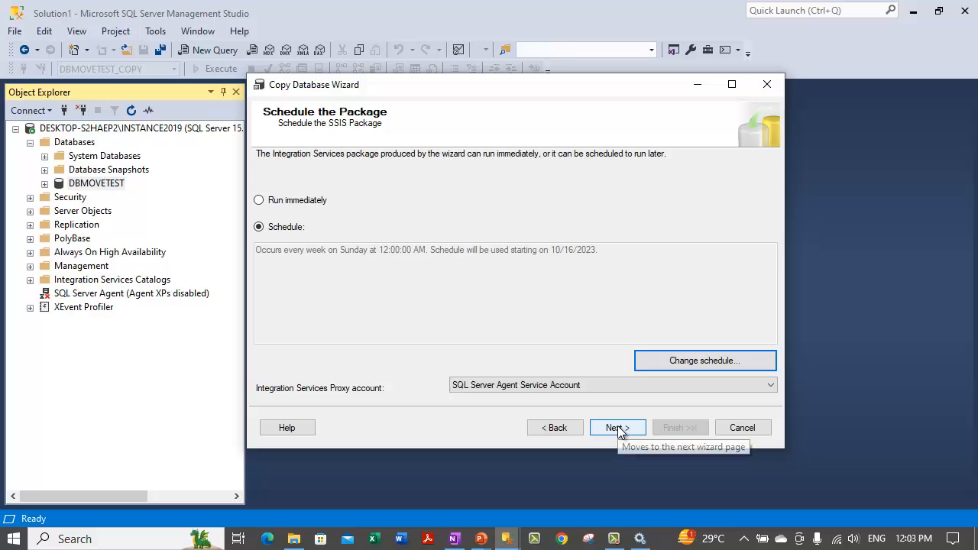
{"action": "left_click", "coordinate": [581, 378]}
{"action": "left_click", "coordinate": [572, 350]}
{"action": "left_click", "coordinate": [545, 386]}
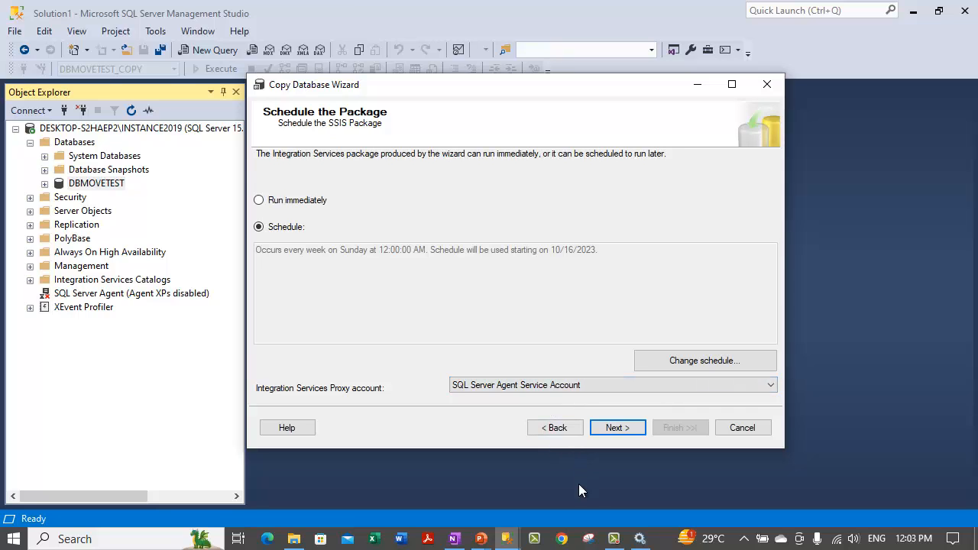
{"action": "left_click", "coordinate": [619, 430]}
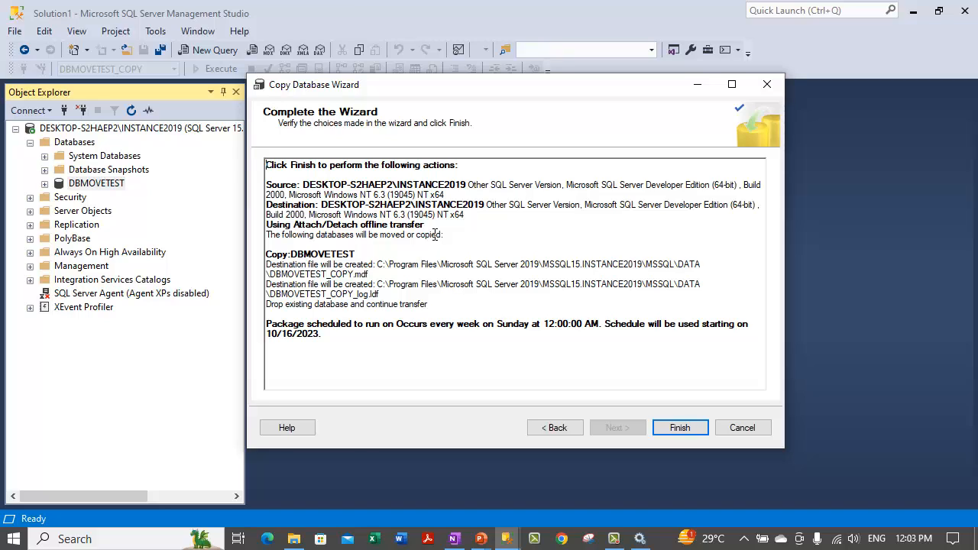
Step: Review the source and destination servers, transfer method, destination file paths and weekly package schedule in the wizard summary
{"action": "left_click_drag", "start_coordinate": [304, 185], "coordinate": [463, 216]}
{"action": "left_click_drag", "start_coordinate": [355, 234], "coordinate": [308, 214]}
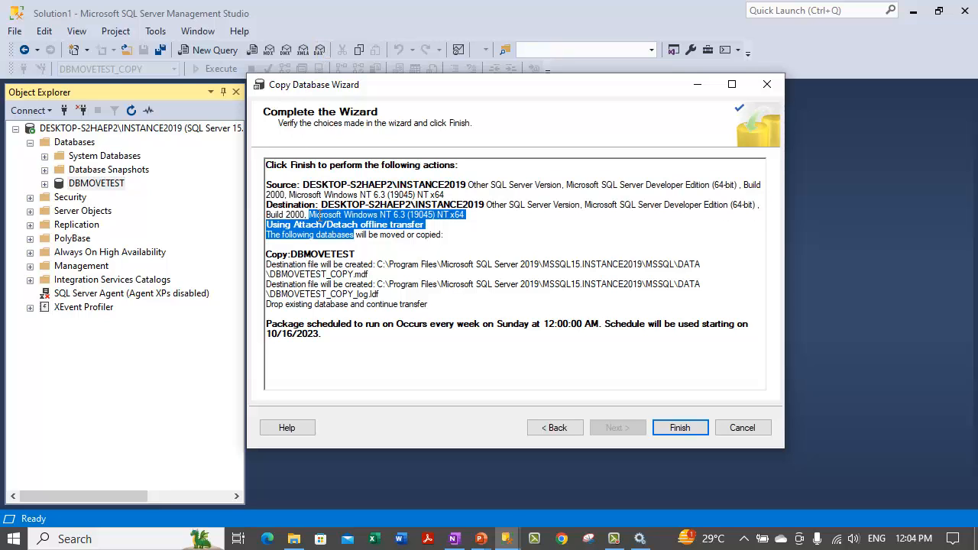
{"action": "left_click_drag", "start_coordinate": [295, 253], "coordinate": [390, 272]}
{"action": "left_click", "coordinate": [390, 272]}
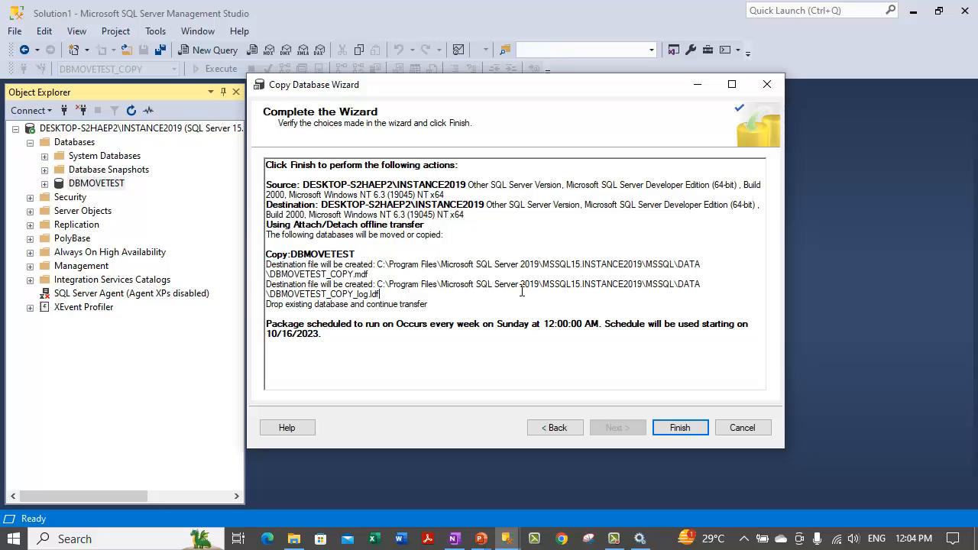
{"action": "left_click_drag", "start_coordinate": [356, 254], "coordinate": [550, 273]}
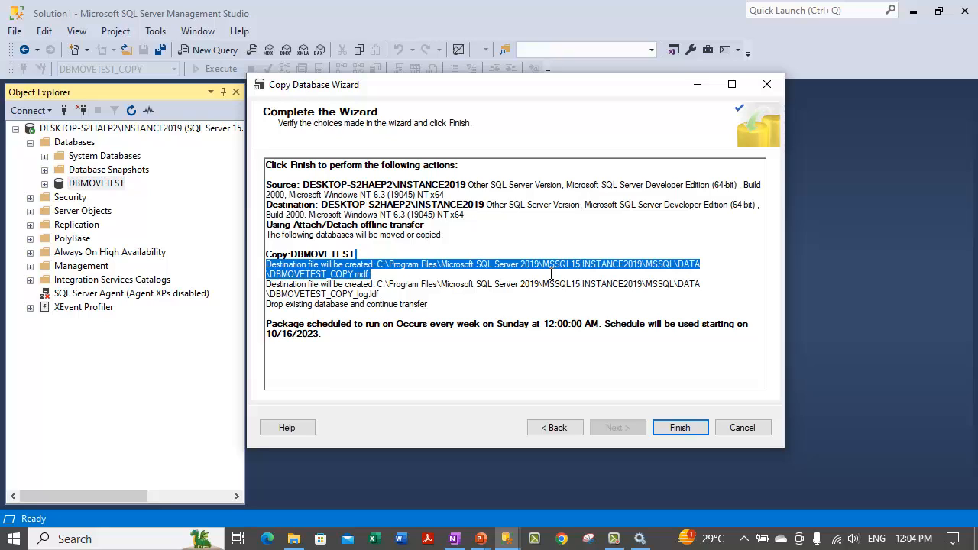
{"action": "left_click_drag", "start_coordinate": [369, 293], "coordinate": [301, 264]}
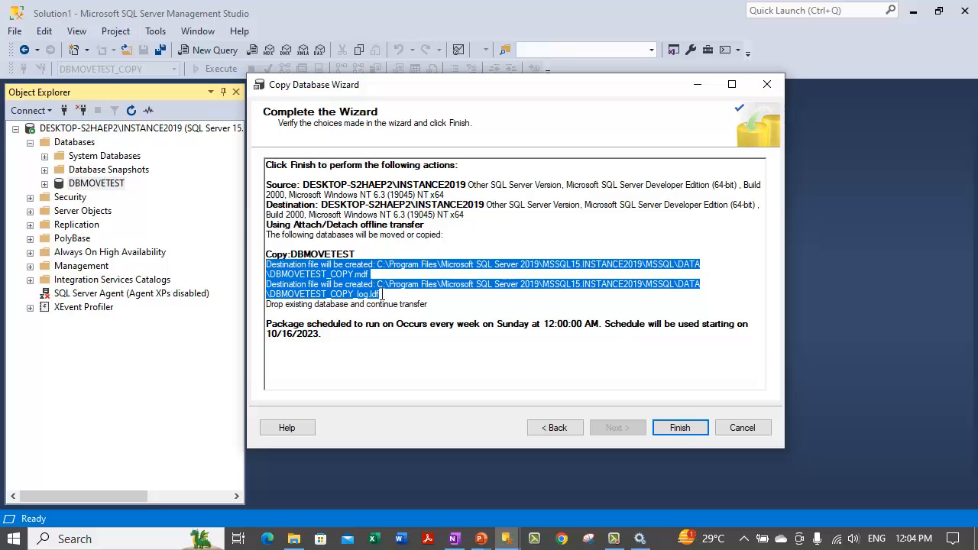
{"action": "left_click", "coordinate": [310, 274]}
{"action": "double_click", "coordinate": [310, 273]}
{"action": "left_click", "coordinate": [354, 320]}
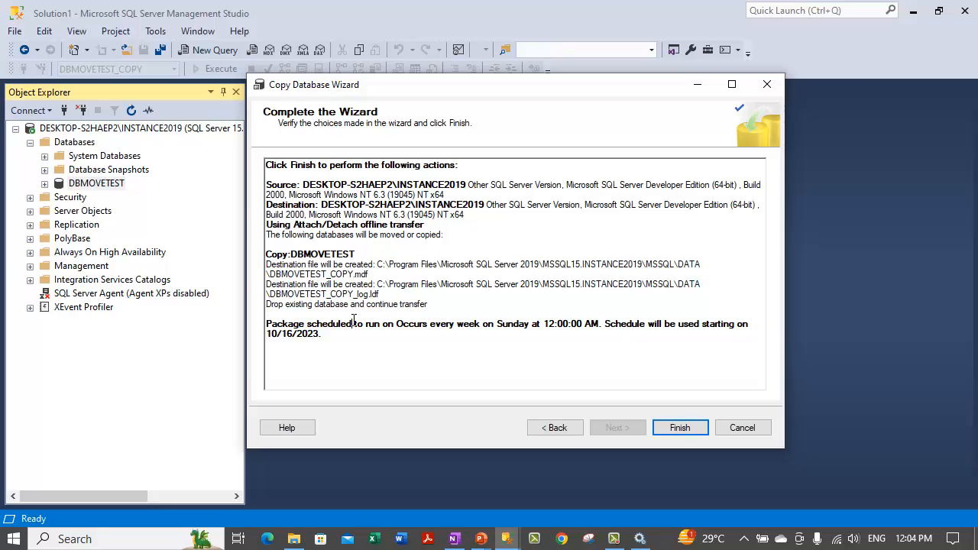
{"action": "left_click_drag", "start_coordinate": [309, 324], "coordinate": [604, 325]}
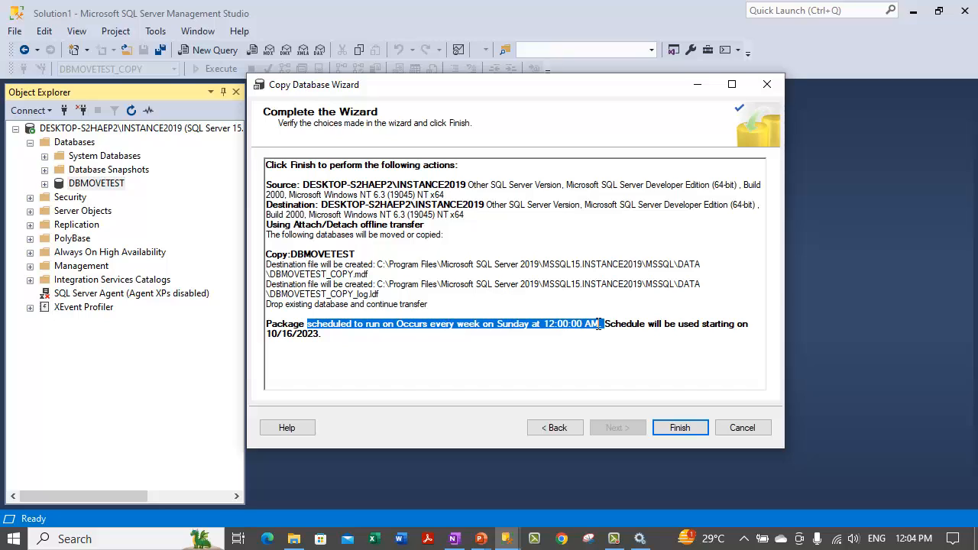
{"action": "left_click", "coordinate": [704, 329]}
{"action": "left_click_drag", "start_coordinate": [287, 335], "coordinate": [280, 334]}
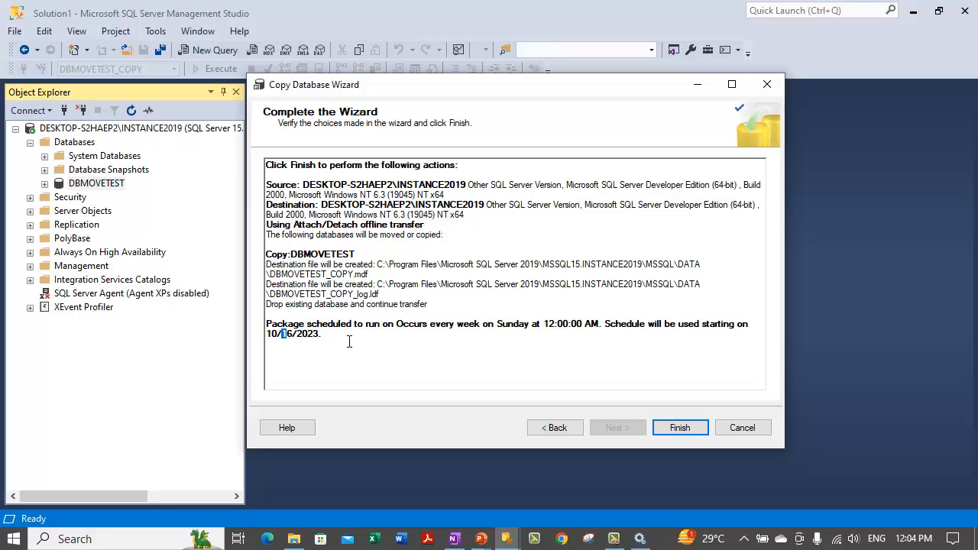
Step: Finish the wizard to create and schedule the package, close it, and refresh the Databases list
{"action": "left_click", "coordinate": [677, 429]}
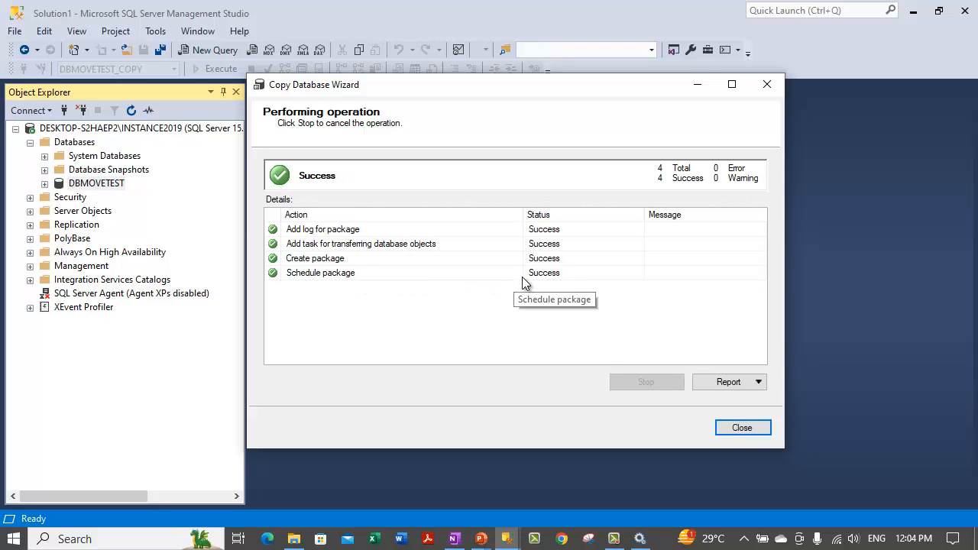
{"action": "left_click", "coordinate": [733, 429]}
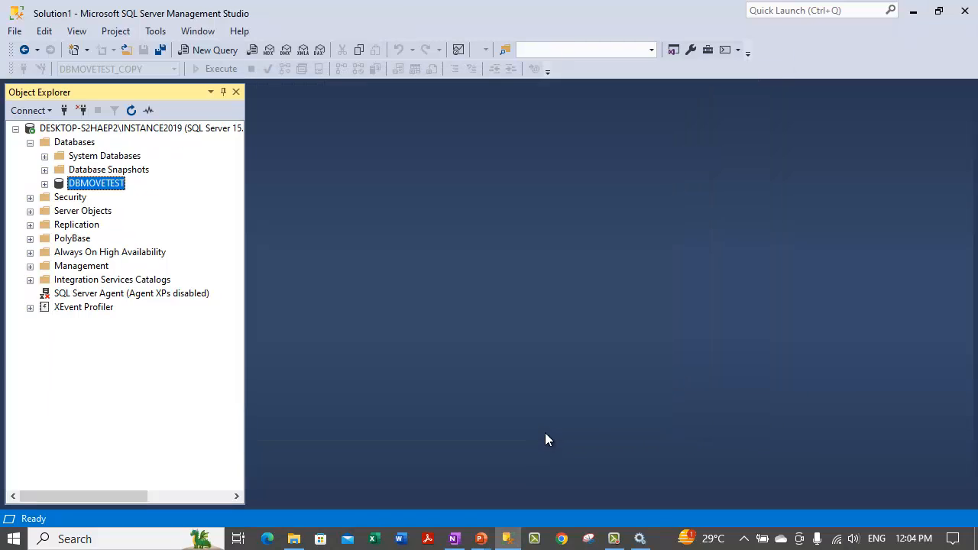
{"action": "left_click", "coordinate": [90, 145]}
{"action": "right_click", "coordinate": [91, 145]}
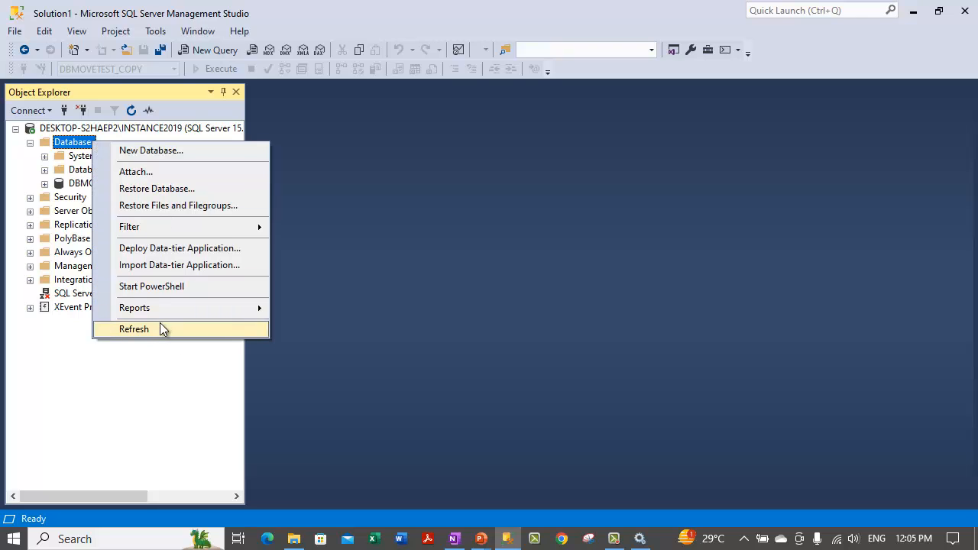
{"action": "left_click", "coordinate": [159, 324]}
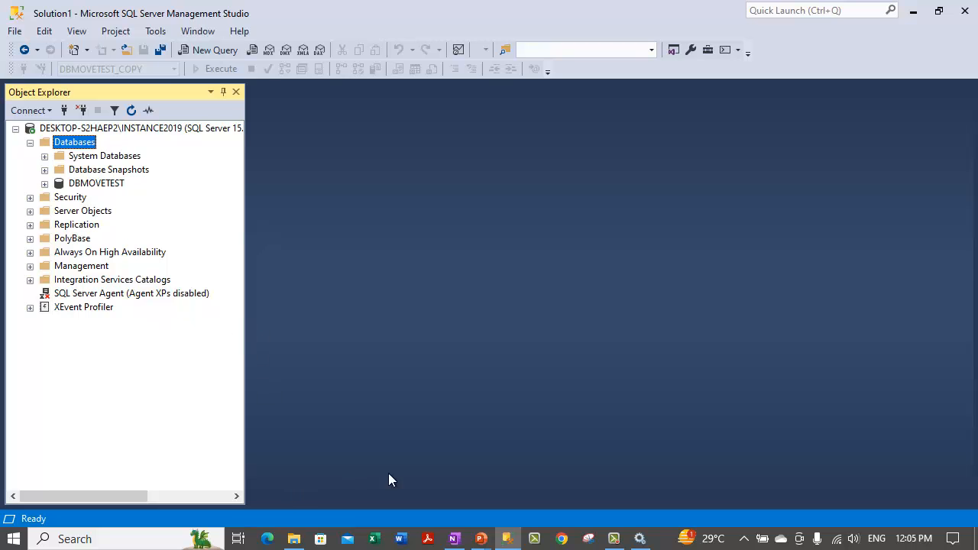
Step: Switch to Services and set the startup type of SQL Server Agent (INSTANCE2019) to Automatic
{"action": "left_click", "coordinate": [639, 539]}
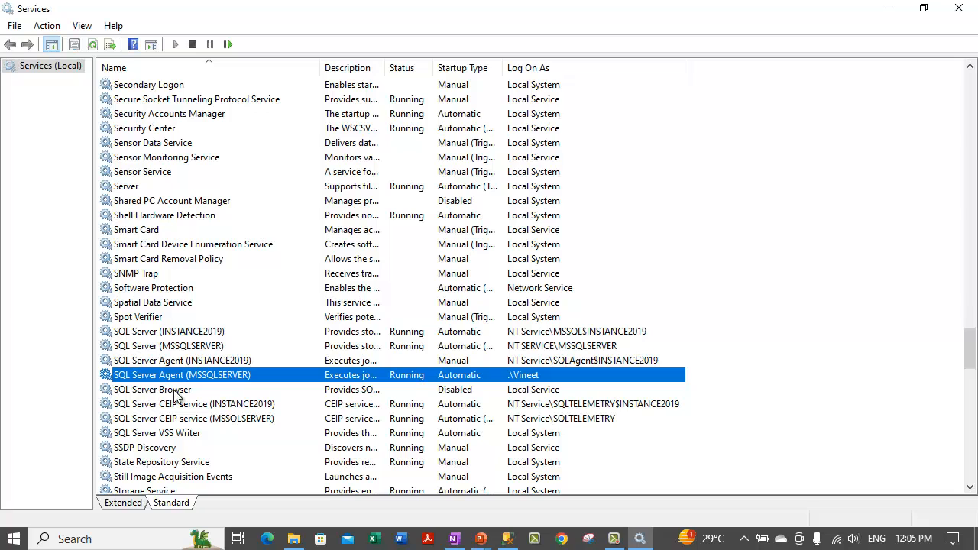
{"action": "left_click", "coordinate": [217, 362]}
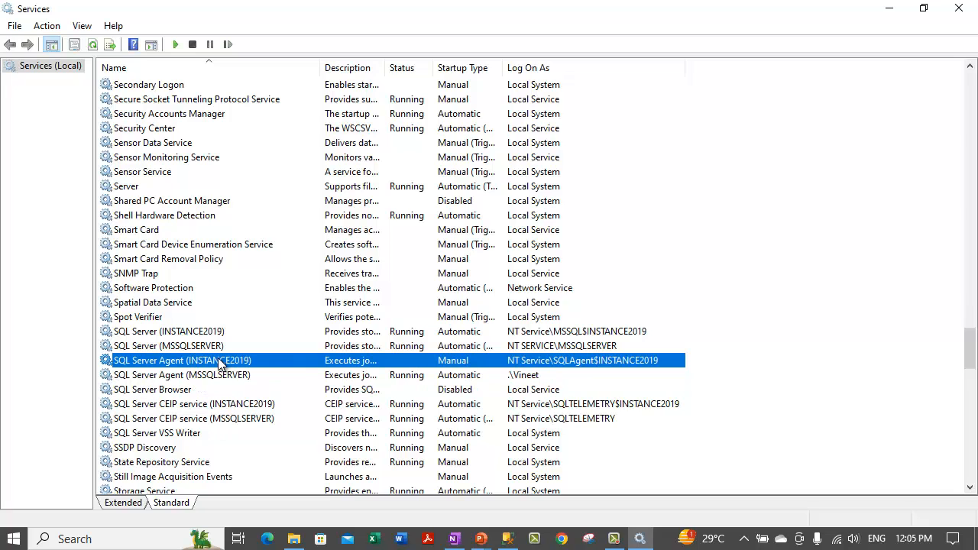
{"action": "right_click", "coordinate": [218, 361]}
{"action": "left_click", "coordinate": [285, 327]}
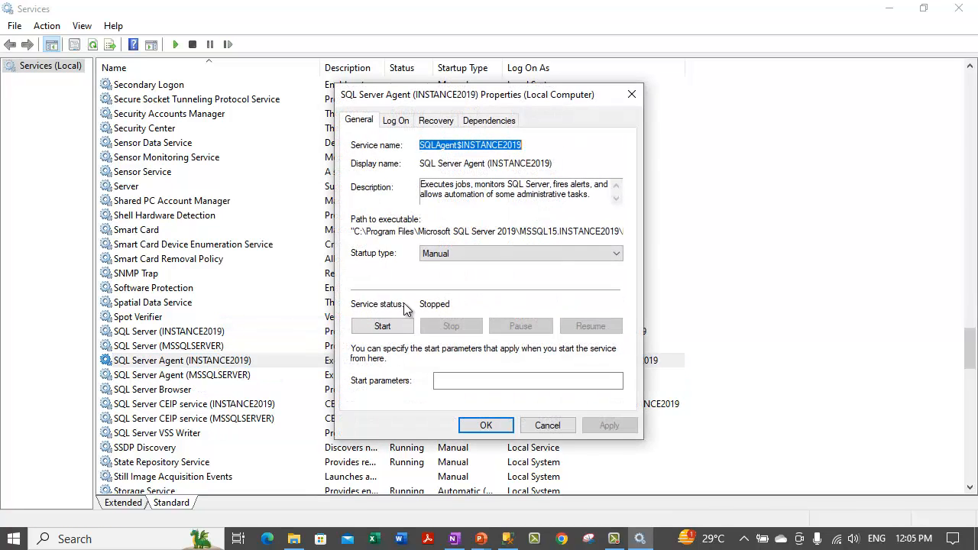
{"action": "left_click", "coordinate": [457, 256]}
{"action": "left_click", "coordinate": [472, 277]}
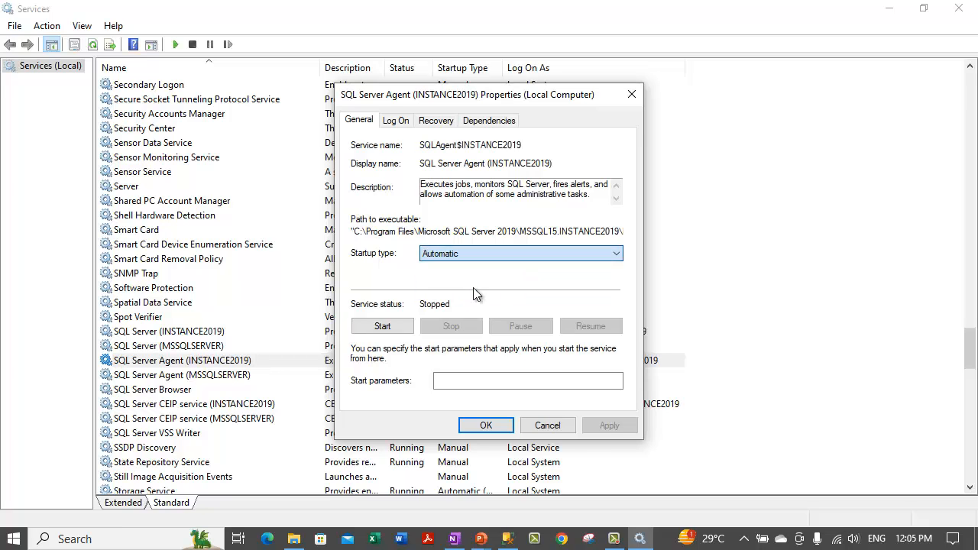
{"action": "left_click", "coordinate": [609, 424]}
Step: Choose the local Windows user as the log-on account for SQL Server Agent (INSTANCE2019), checking the entered user name
{"action": "left_click", "coordinate": [395, 120]}
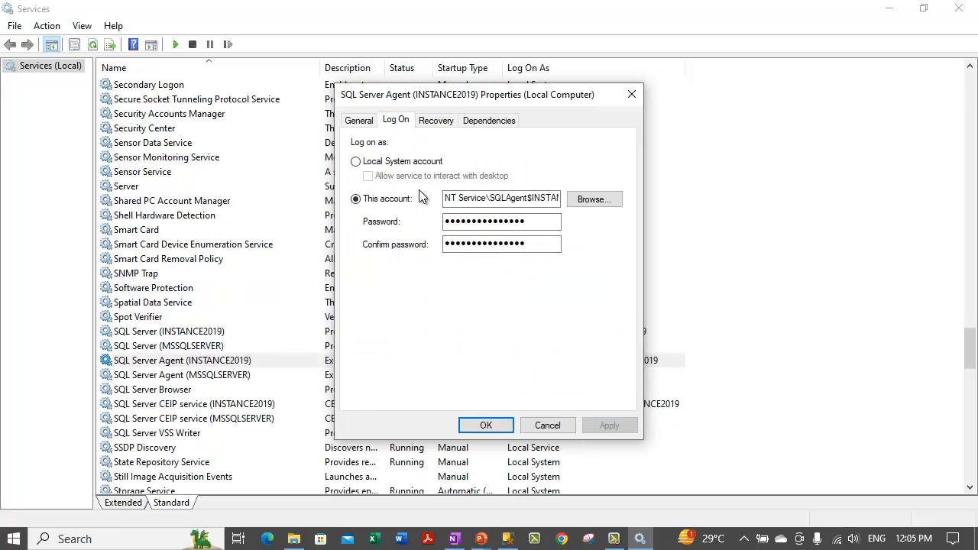
{"action": "left_click", "coordinate": [612, 199]}
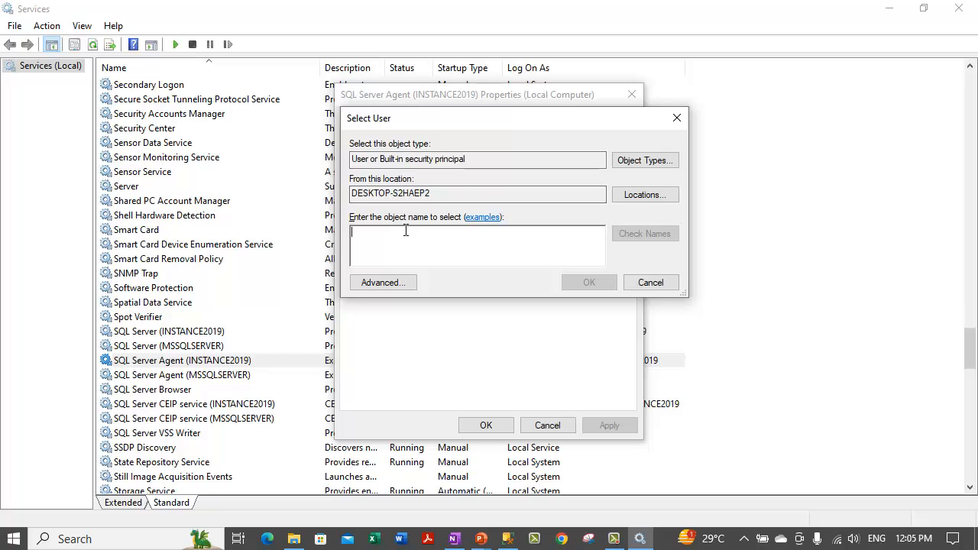
{"action": "type", "text": "vineet"}
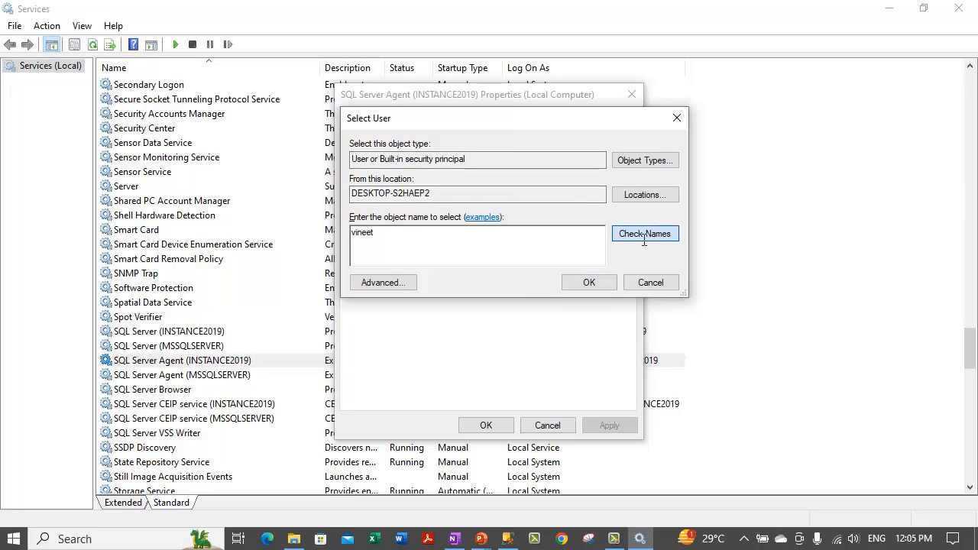
{"action": "left_click", "coordinate": [644, 234]}
{"action": "left_click", "coordinate": [589, 282]}
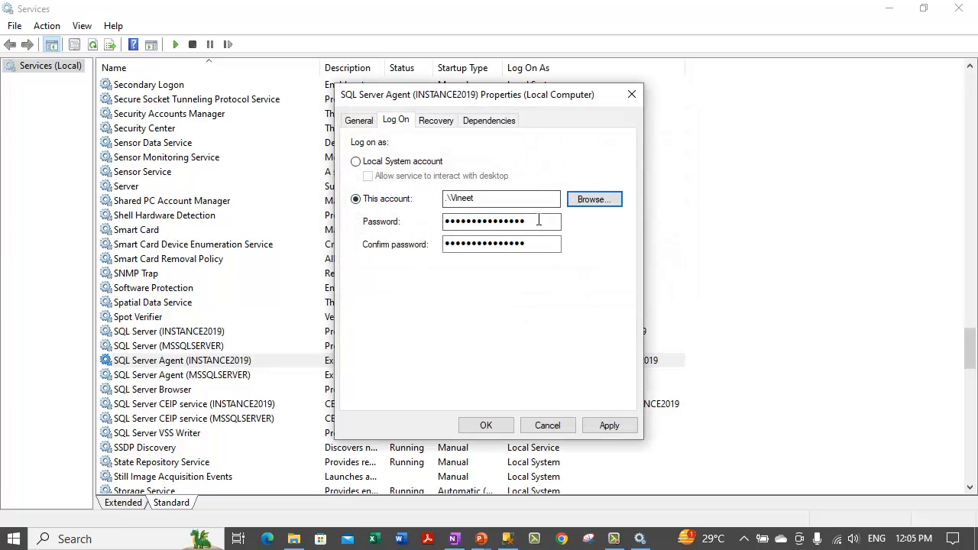
Step: Enter and confirm the log-on account's password, apply it, and close the service properties
{"action": "left_click_drag", "start_coordinate": [539, 221], "coordinate": [437, 221]}
{"action": "type", "text": "•••••"}
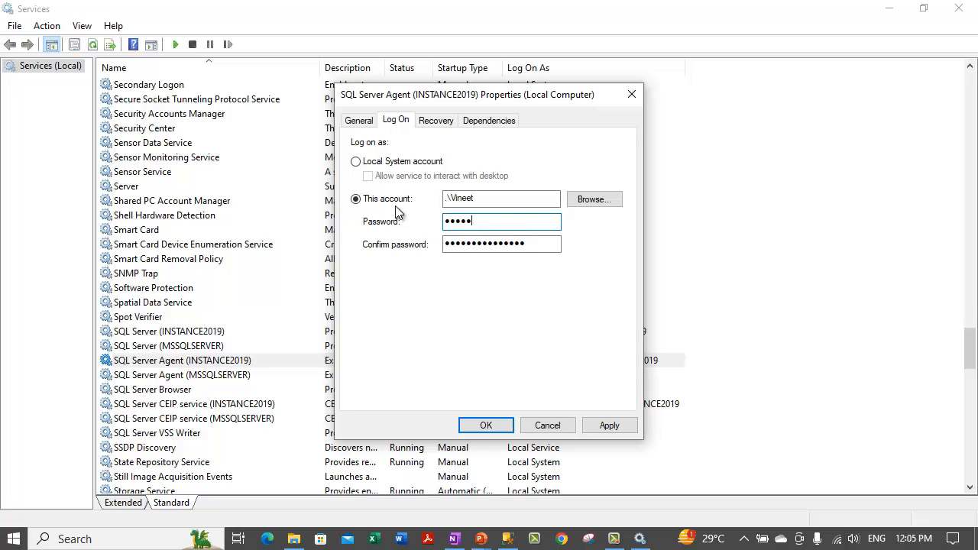
{"action": "type", "text": "••••"}
{"action": "key", "text": "Tab"}
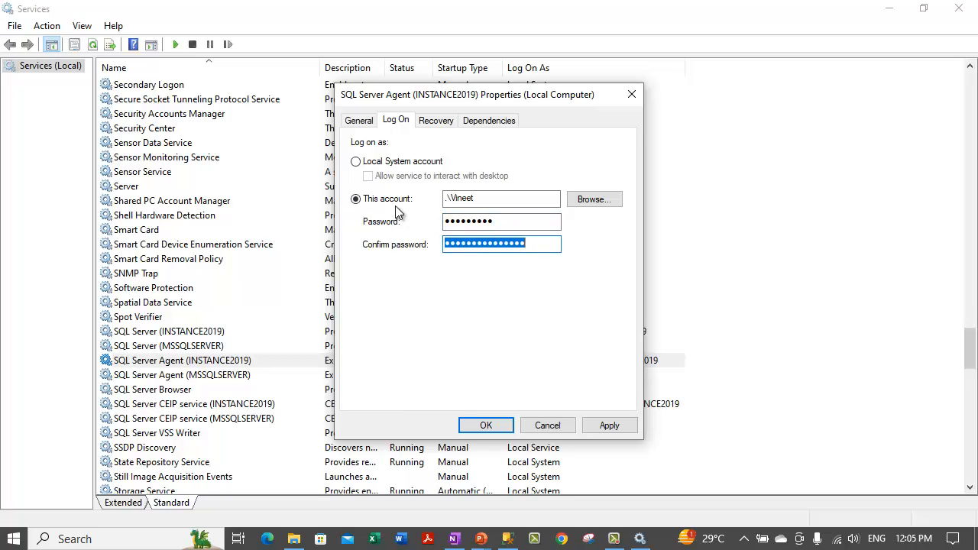
{"action": "type", "text": "•••••••••"}
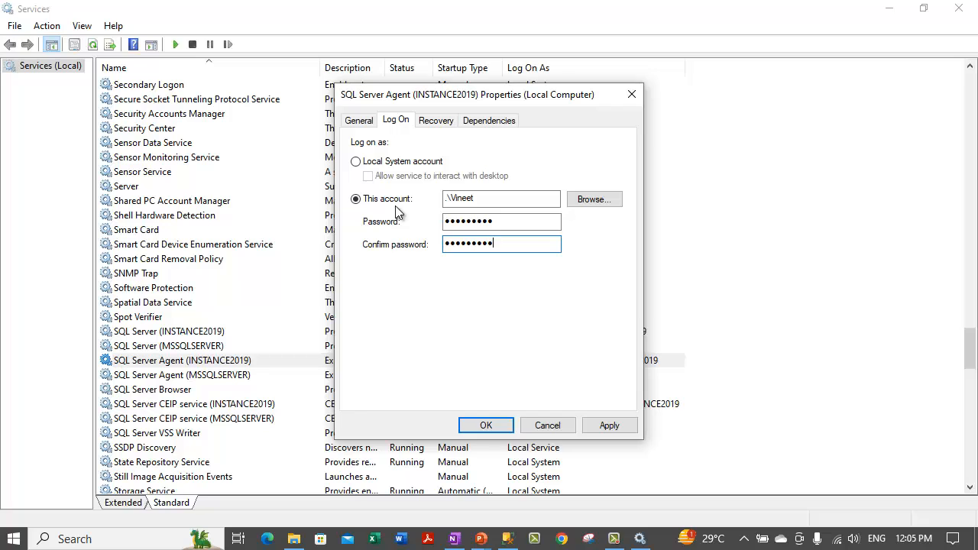
{"action": "left_click", "coordinate": [609, 425]}
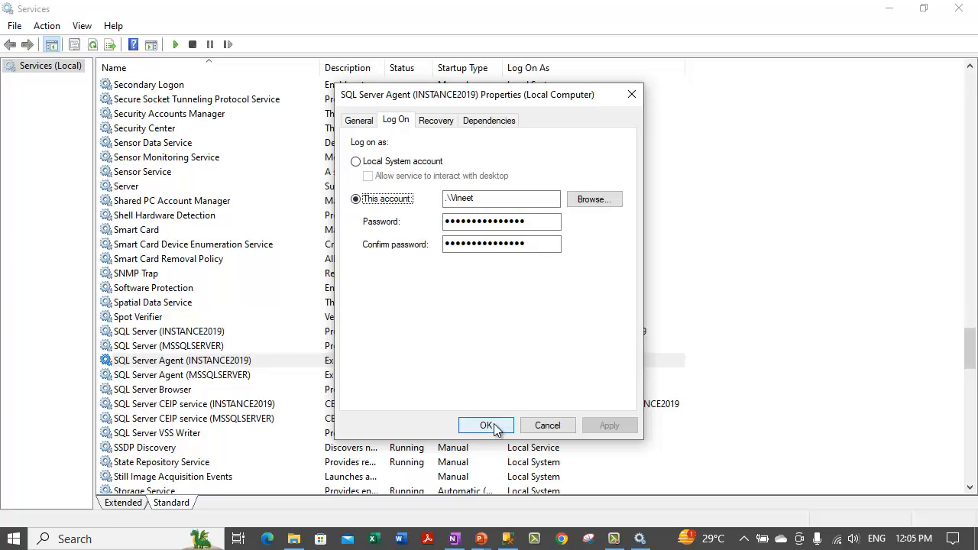
{"action": "left_click", "coordinate": [493, 429]}
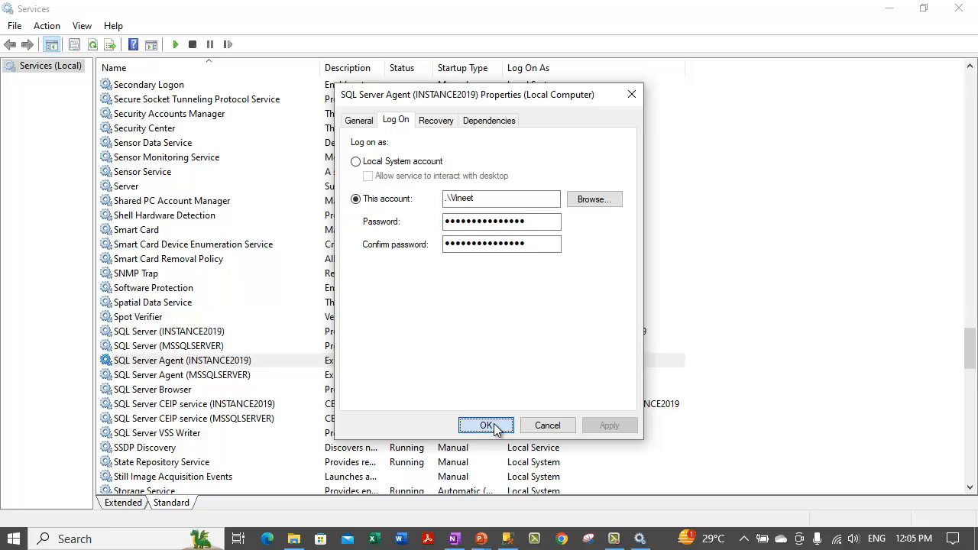
Step: Start the SQL Server Agent (INSTANCE2019) service
{"action": "left_click", "coordinate": [302, 359]}
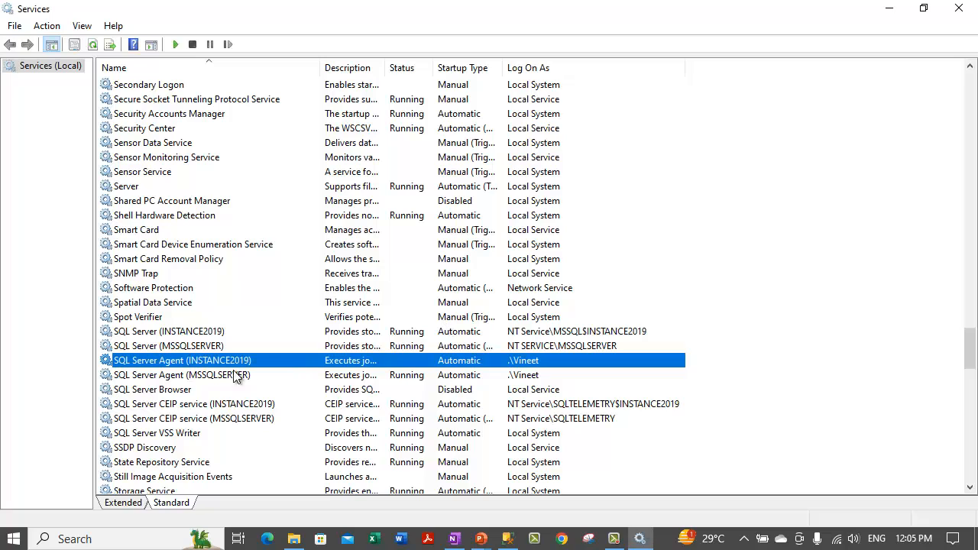
{"action": "right_click", "coordinate": [299, 356]}
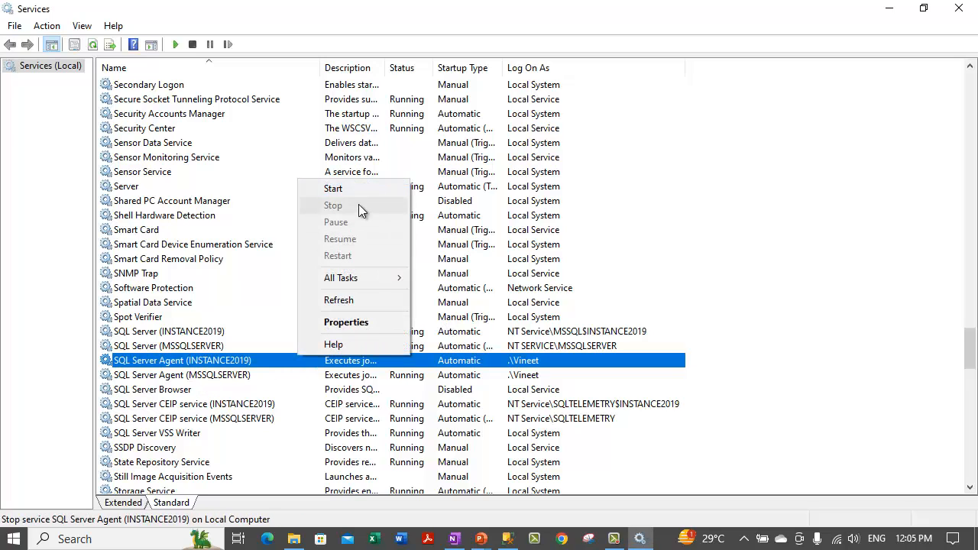
{"action": "left_click", "coordinate": [346, 190]}
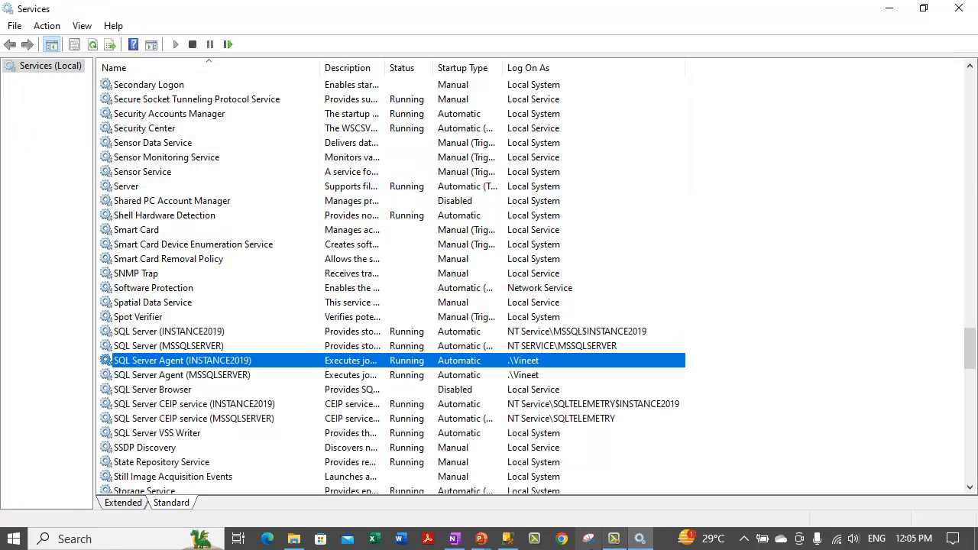
Step: Switch back to SQL Server Management Studio, refresh the Databases list, and expand SQL Server Agent in the 2019 instance
{"action": "left_click", "coordinate": [506, 539]}
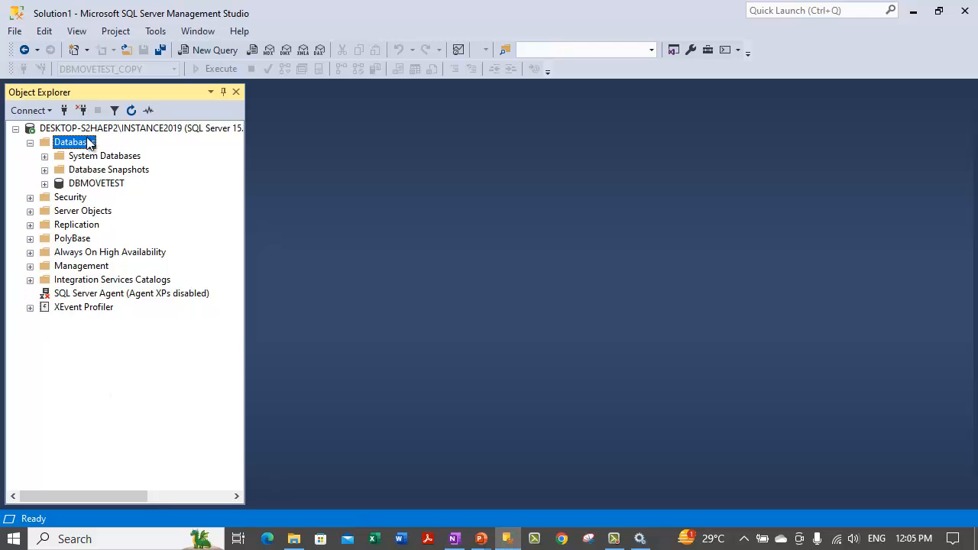
{"action": "right_click", "coordinate": [88, 142]}
{"action": "left_click", "coordinate": [135, 326]}
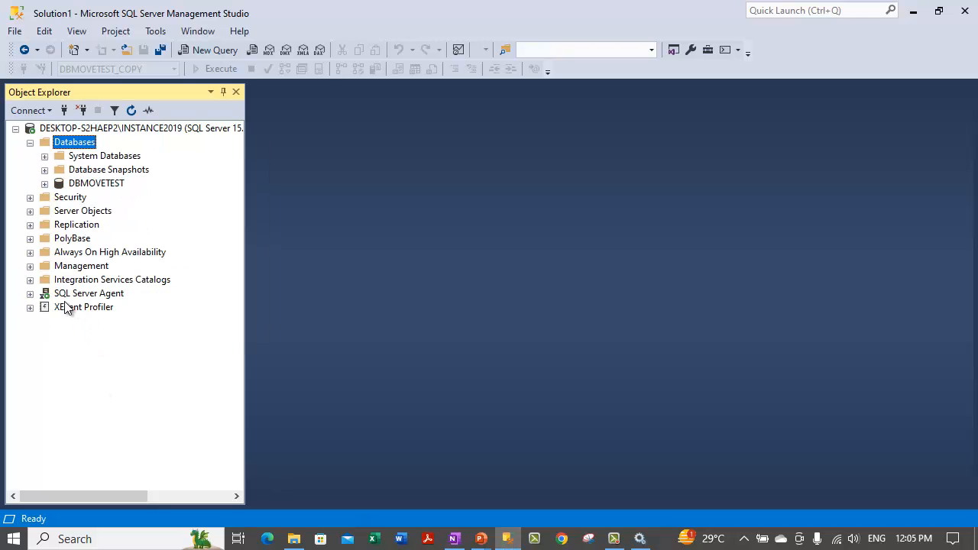
{"action": "right_click", "coordinate": [90, 293]}
{"action": "key", "text": "Escape"}
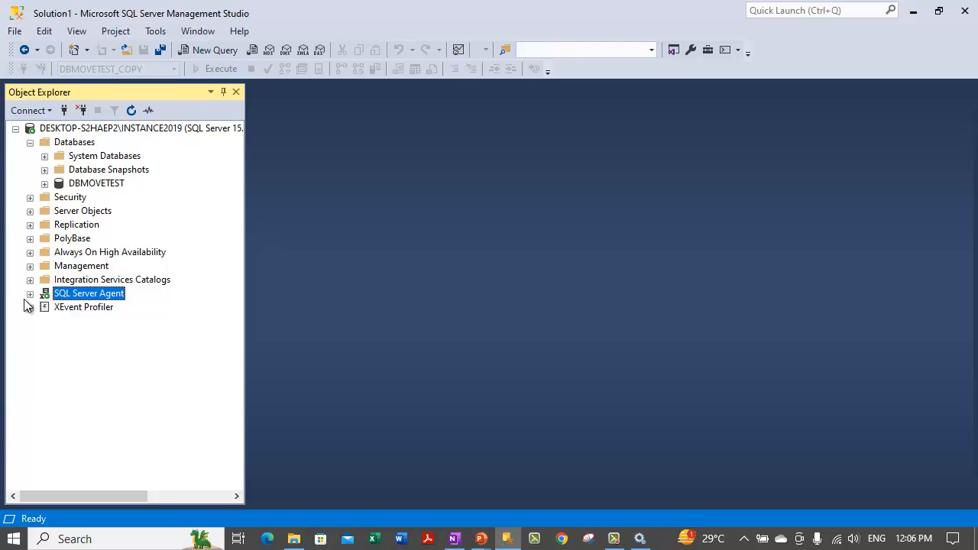
{"action": "left_click", "coordinate": [30, 294]}
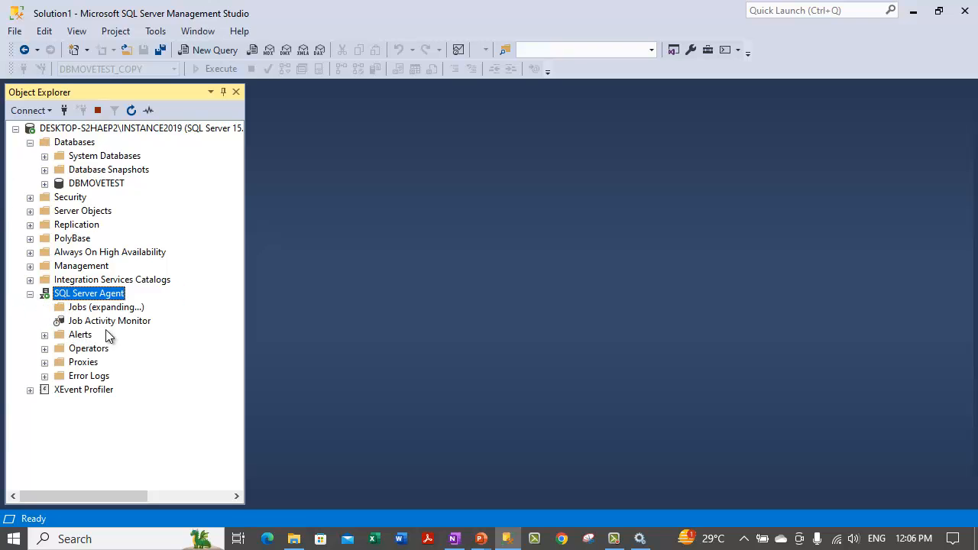
Step: Run the DBMOVETEST Weekly Copy job in SQL Server Agent manually and close the start report
{"action": "left_click", "coordinate": [158, 324]}
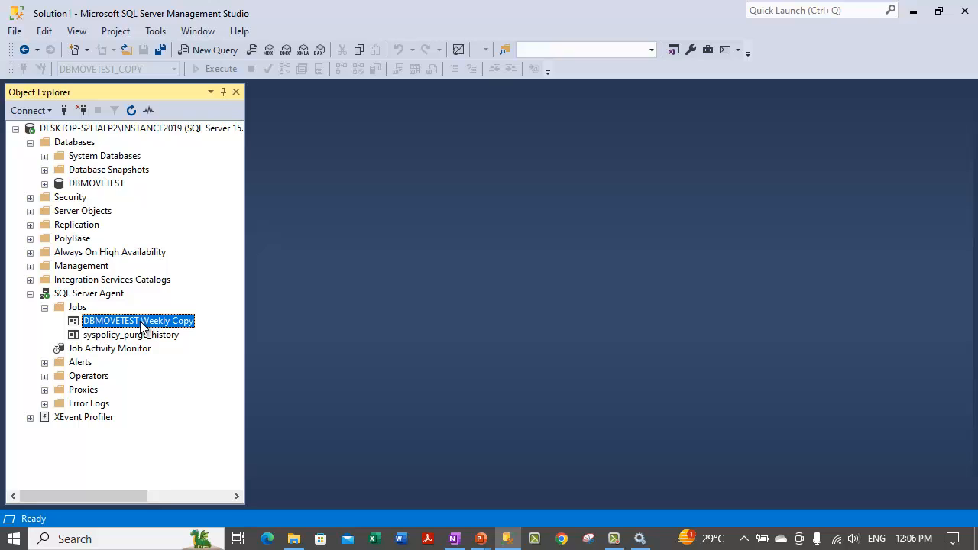
{"action": "right_click", "coordinate": [143, 326]}
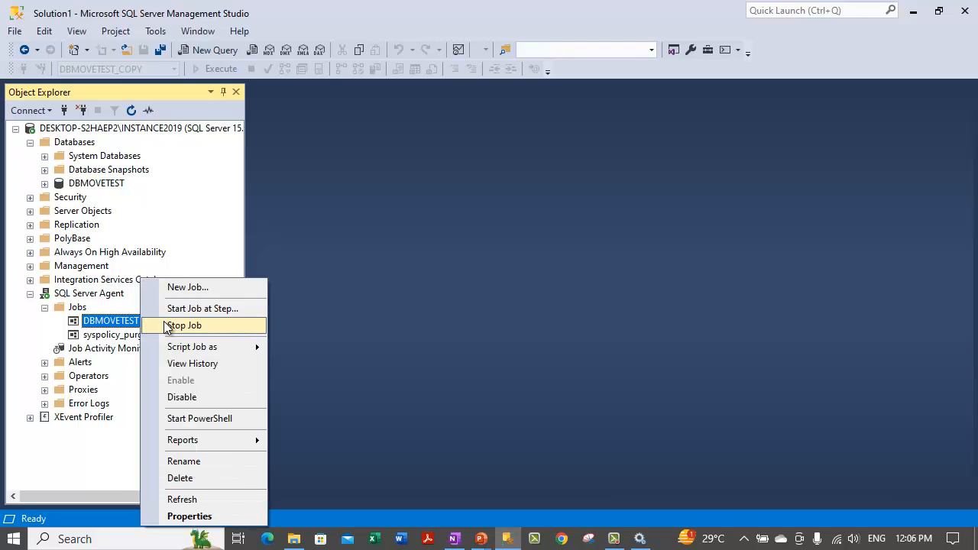
{"action": "left_click", "coordinate": [202, 309]}
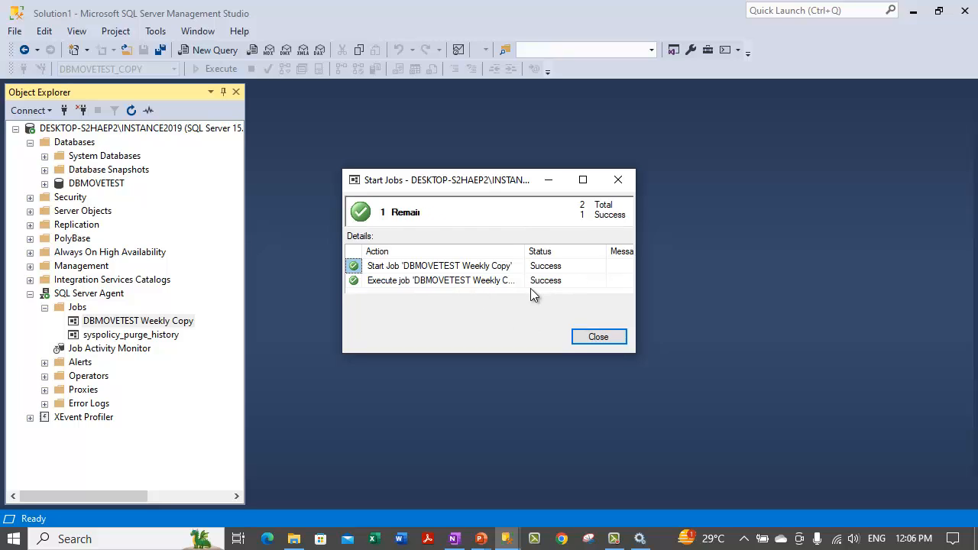
{"action": "left_click", "coordinate": [598, 336]}
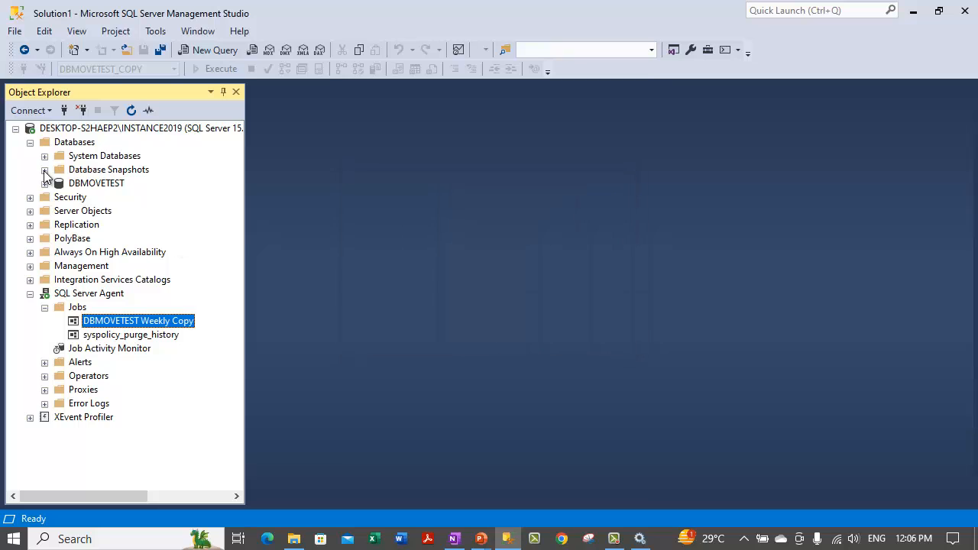
Step: Refresh the Databases list and check DBMOVETEST_COPY against the weekly copy job and the source database DBMOVETEST
{"action": "right_click", "coordinate": [71, 148]}
{"action": "left_click", "coordinate": [103, 330]}
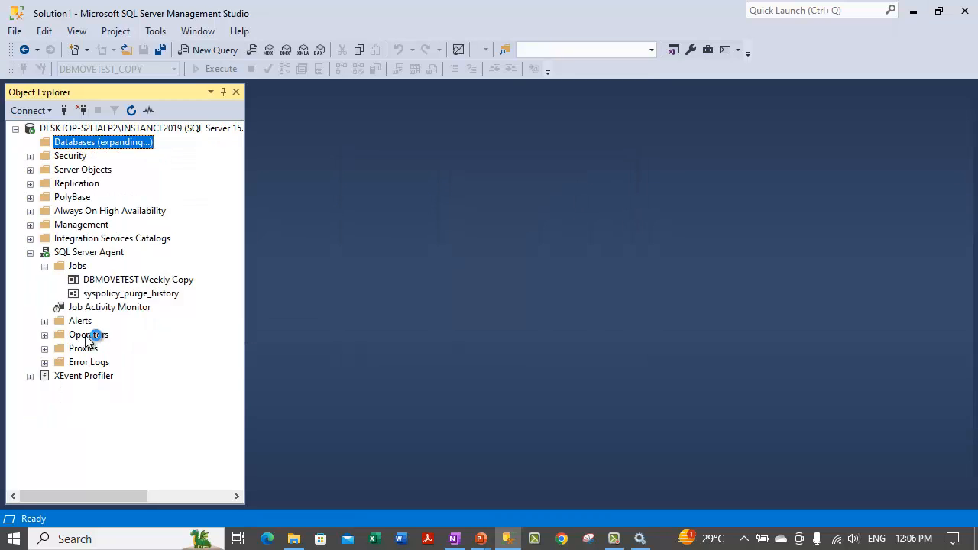
{"action": "left_click", "coordinate": [114, 198]}
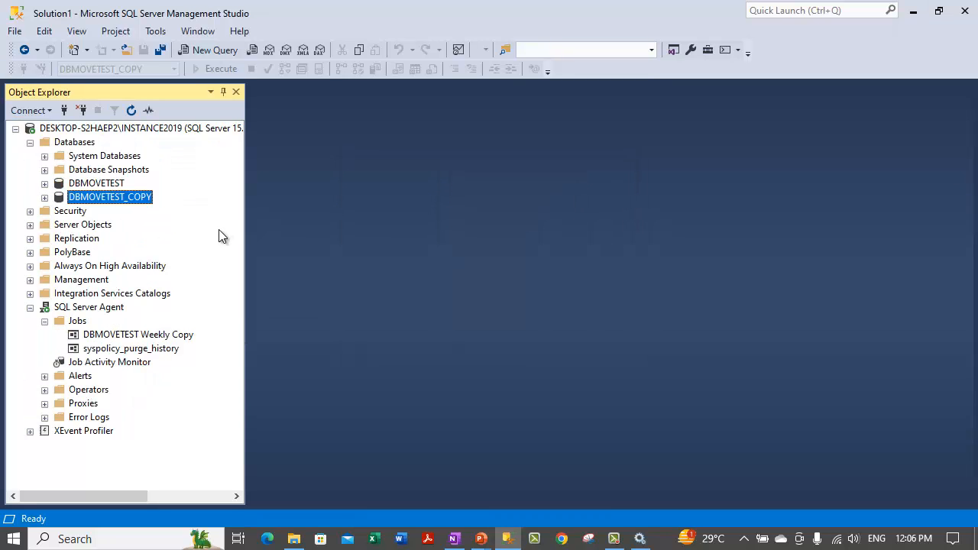
{"action": "left_click", "coordinate": [127, 336]}
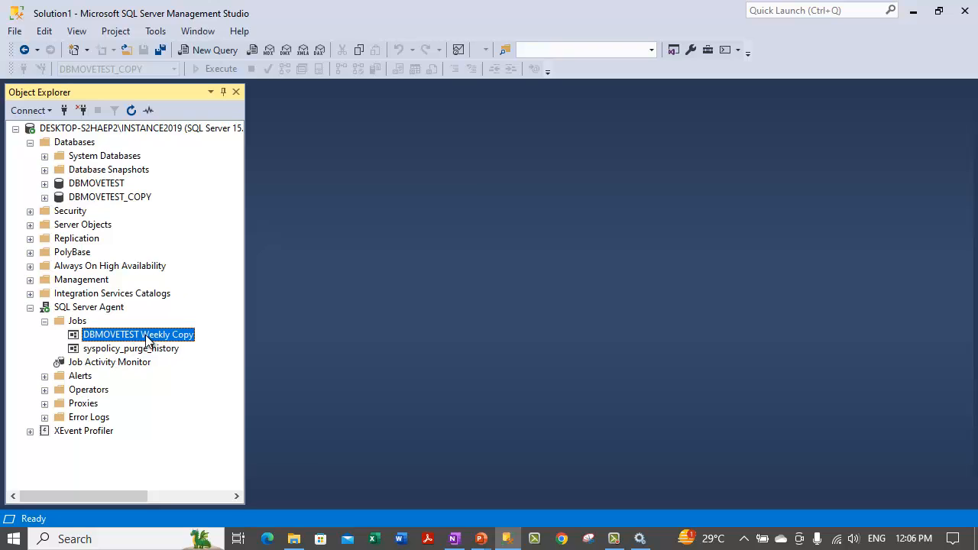
{"action": "left_click", "coordinate": [96, 198]}
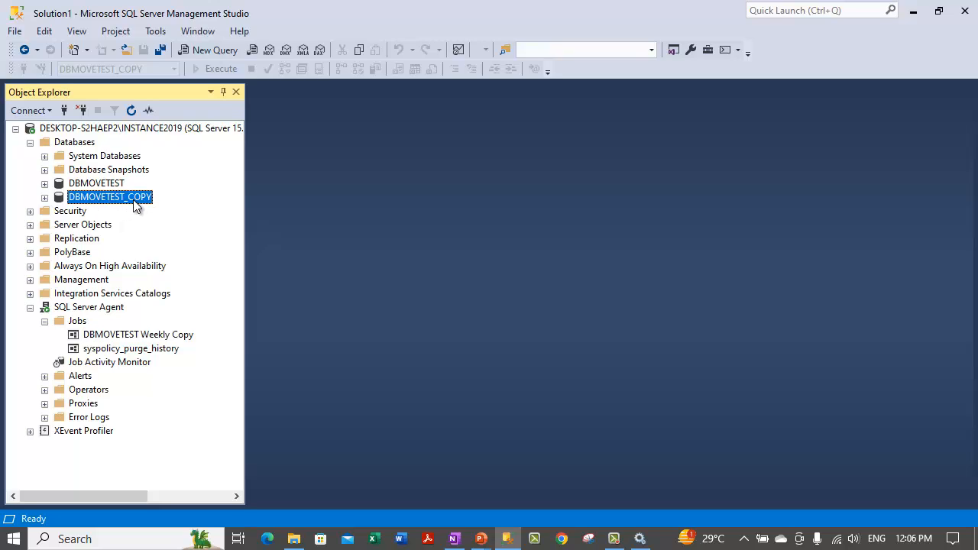
{"action": "left_click", "coordinate": [113, 184]}
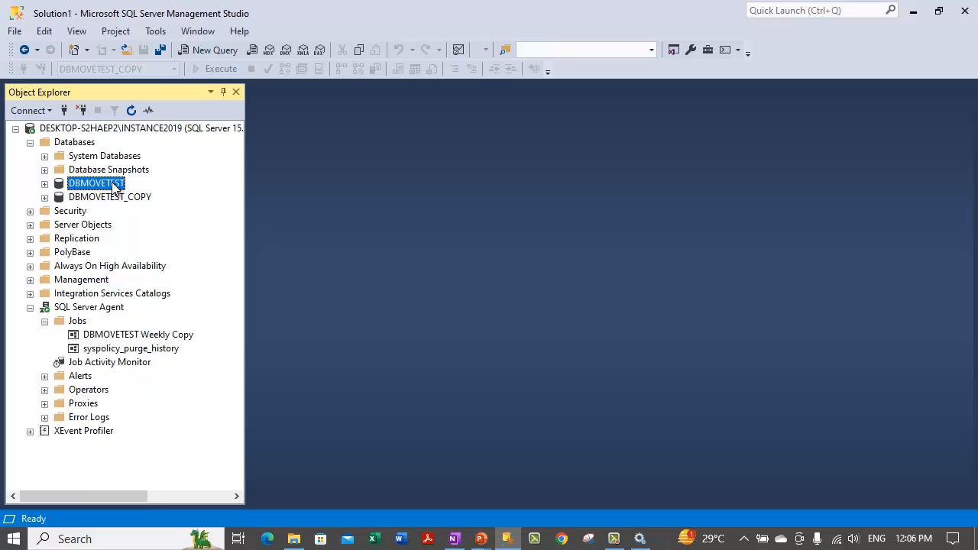
Step: Switch to the OneNote notes and review the same-instance copy demo and the considerations after copy or move operations
{"action": "left_click", "coordinate": [454, 538]}
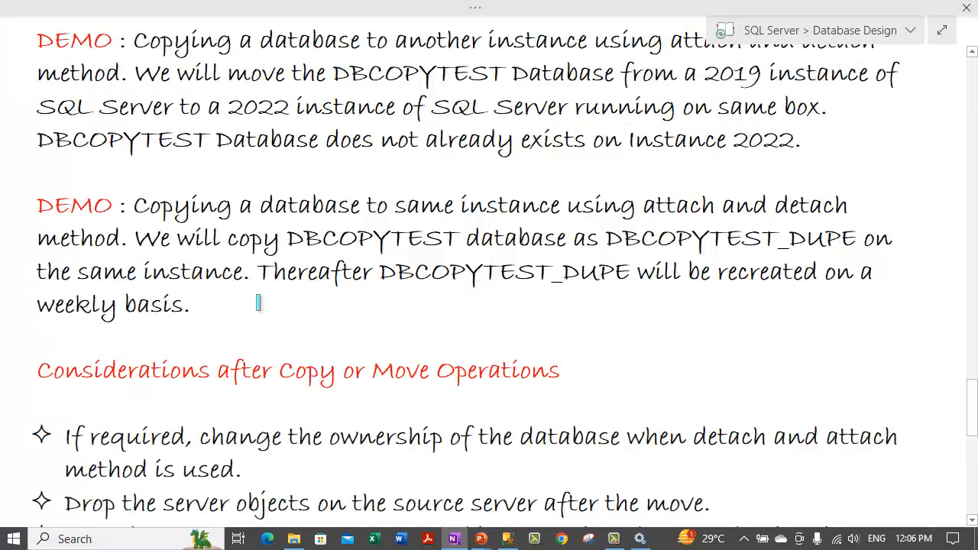
{"action": "mouse_move", "coordinate": [72, 207]}
{"action": "left_mouse_down"}
{"action": "mouse_move", "coordinate": [201, 277]}
{"action": "mouse_move", "coordinate": [199, 284]}
{"action": "left_mouse_up"}
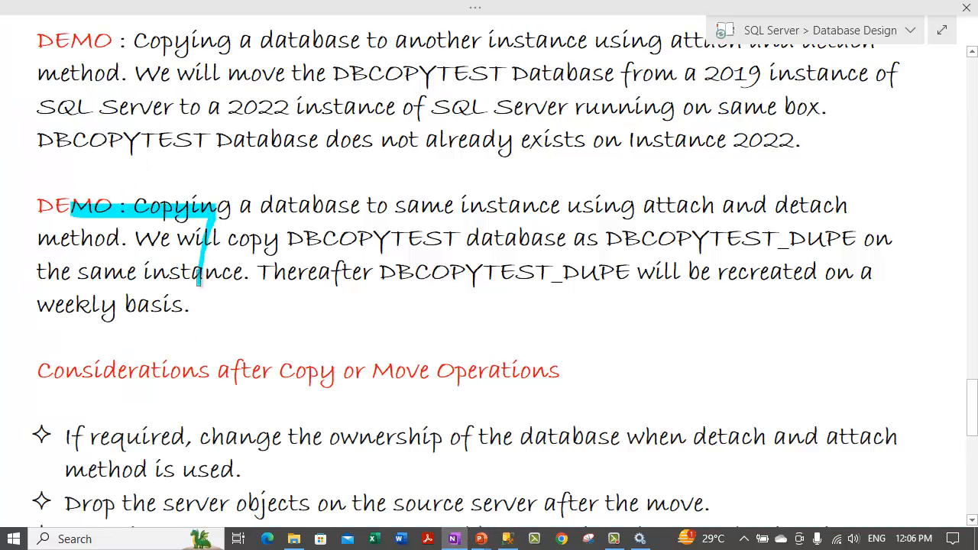
{"action": "scroll", "coordinate": [199, 281], "scroll_direction": "down", "scroll_amount": 8}
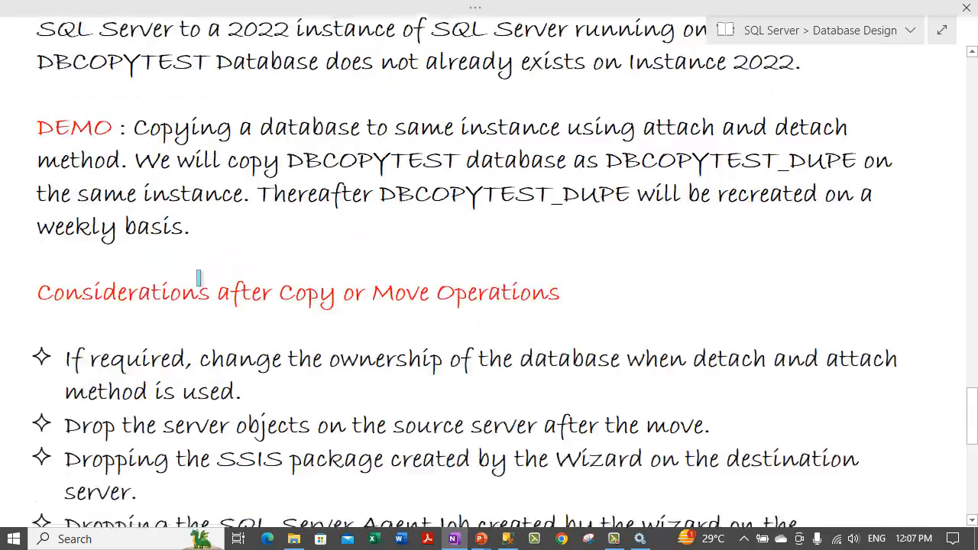
{"action": "scroll", "coordinate": [198, 281], "scroll_direction": "down", "scroll_amount": 2}
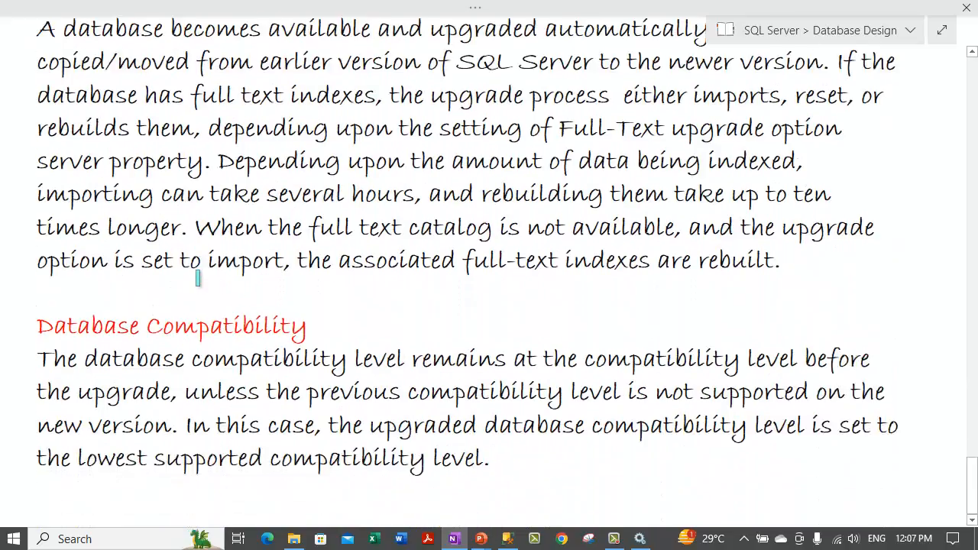
{"action": "scroll", "coordinate": [198, 280], "scroll_direction": "up", "scroll_amount": 9}
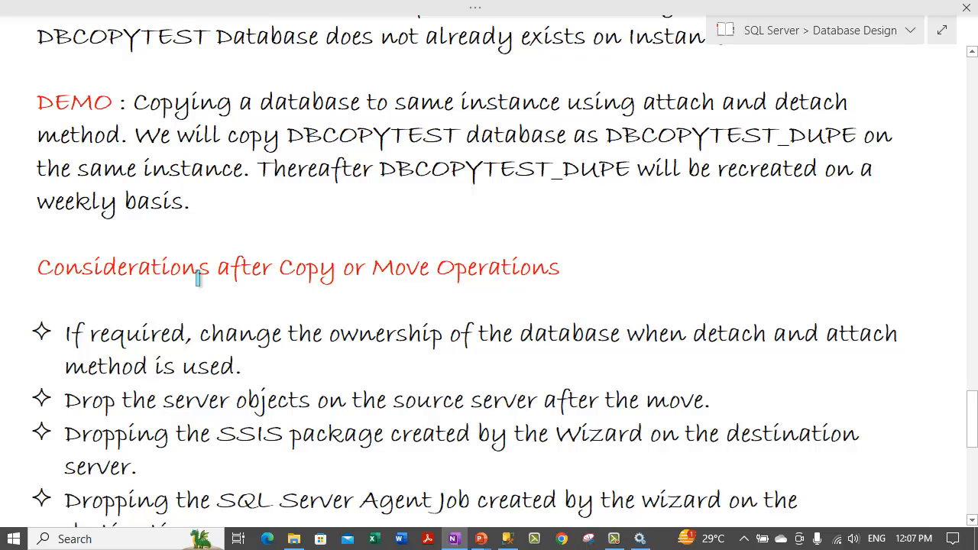
{"action": "scroll", "coordinate": [198, 280], "scroll_direction": "up", "scroll_amount": 3}
{"action": "scroll", "coordinate": [197, 279], "scroll_direction": "down", "scroll_amount": 7}
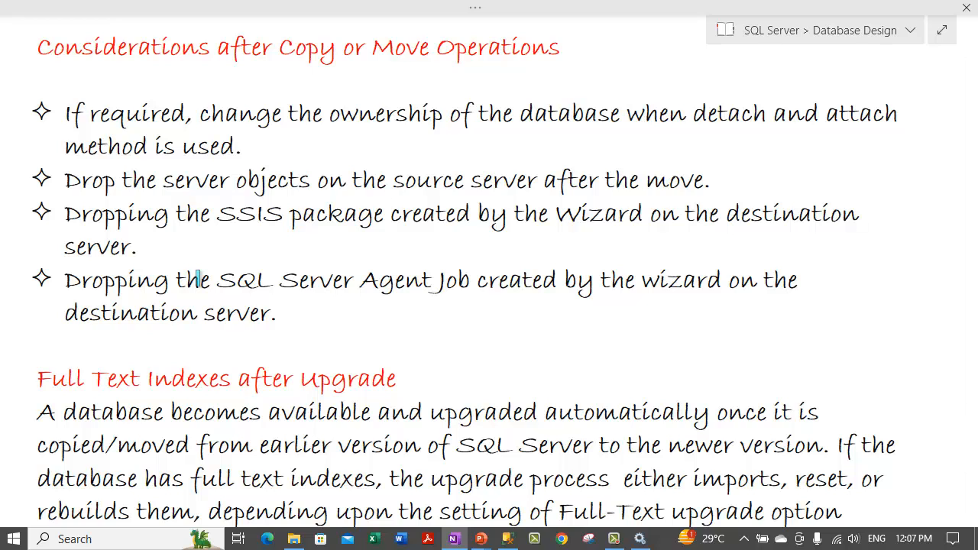
{"action": "scroll", "coordinate": [182, 217], "scroll_direction": "up", "scroll_amount": 2}
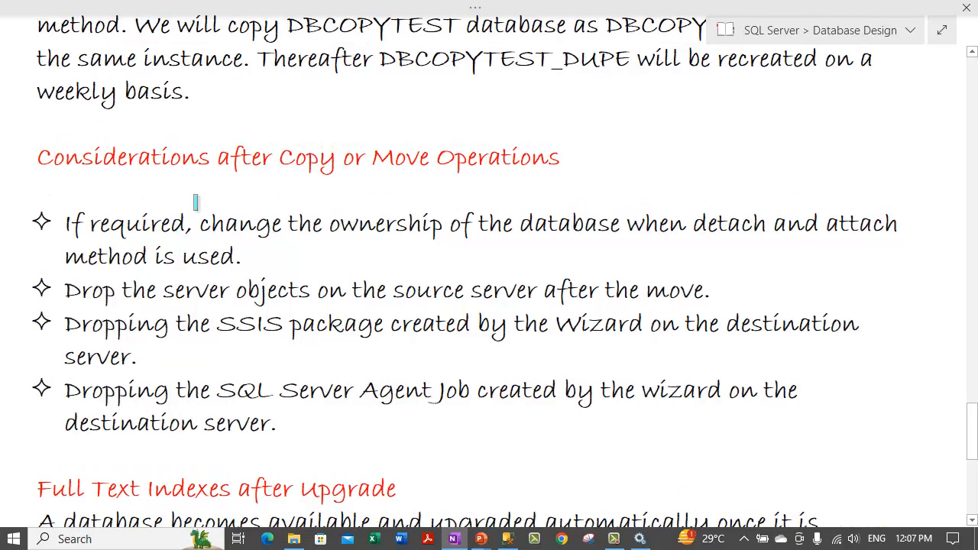